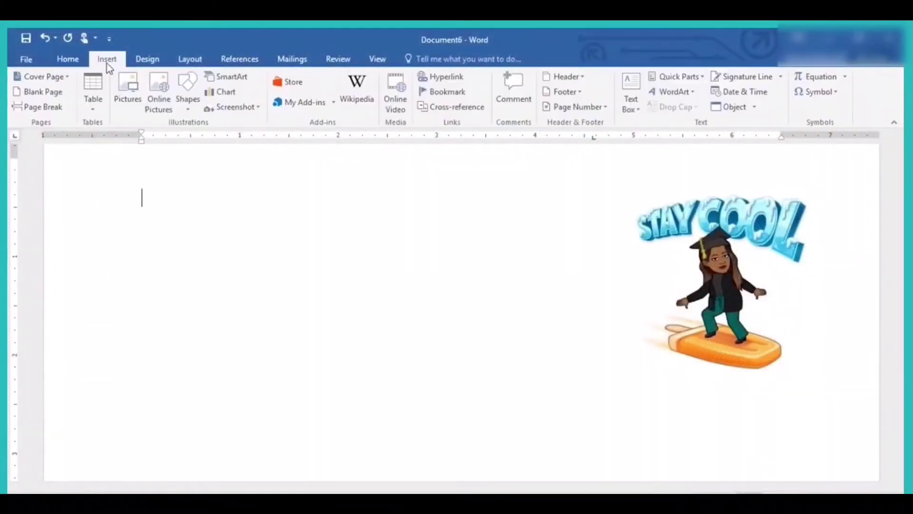
- Insert the wavy circle frame found by an online Bing search for 'png scallop frame'
click(159, 98)
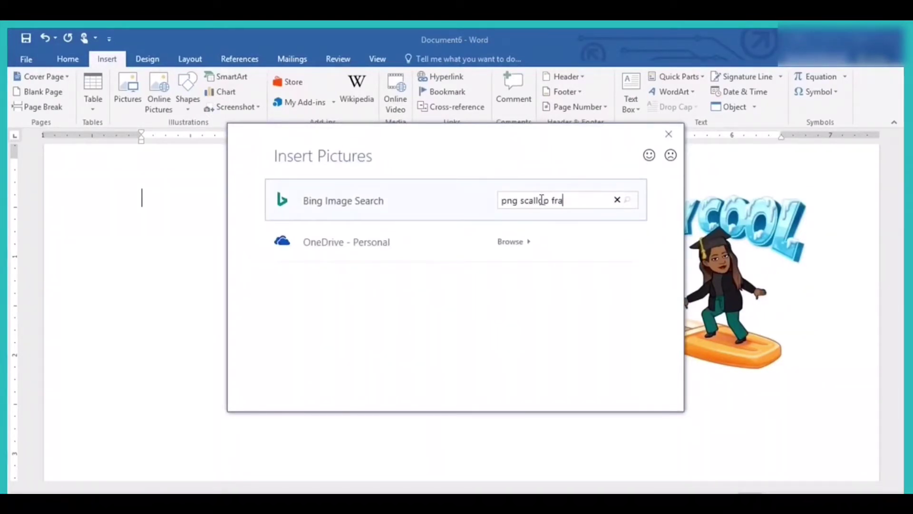
key(Return)
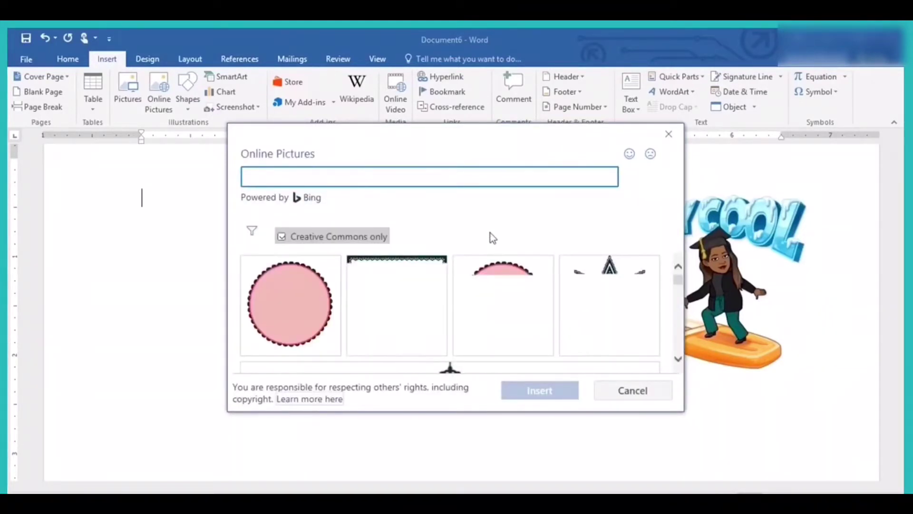
scroll(500, 288, down, 6)
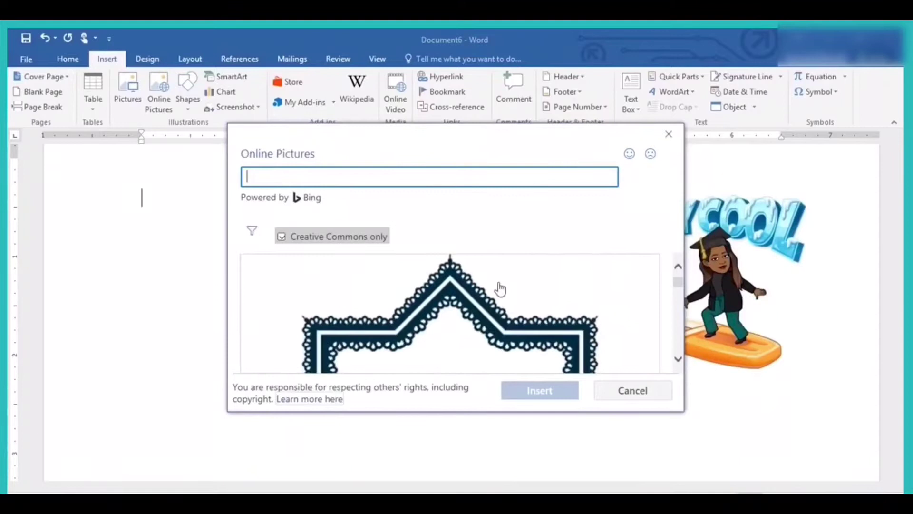
scroll(500, 289, down, 5)
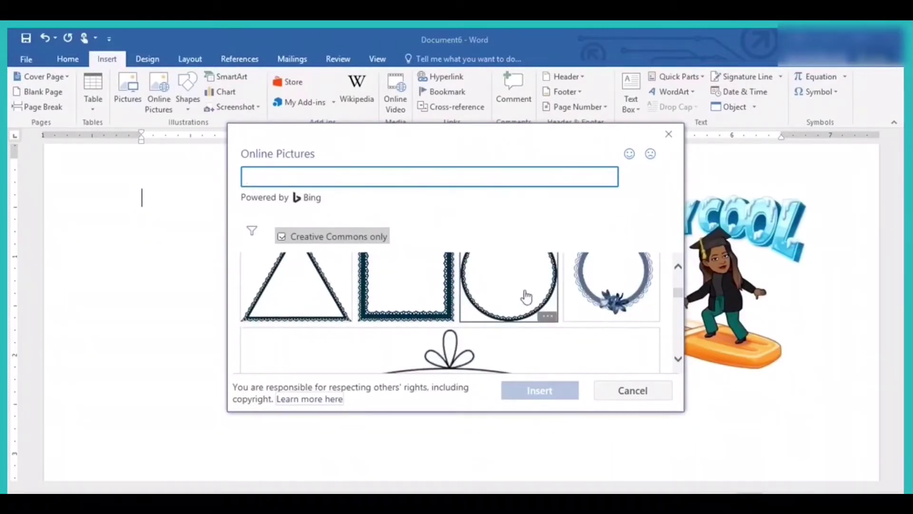
scroll(526, 297, down, 5)
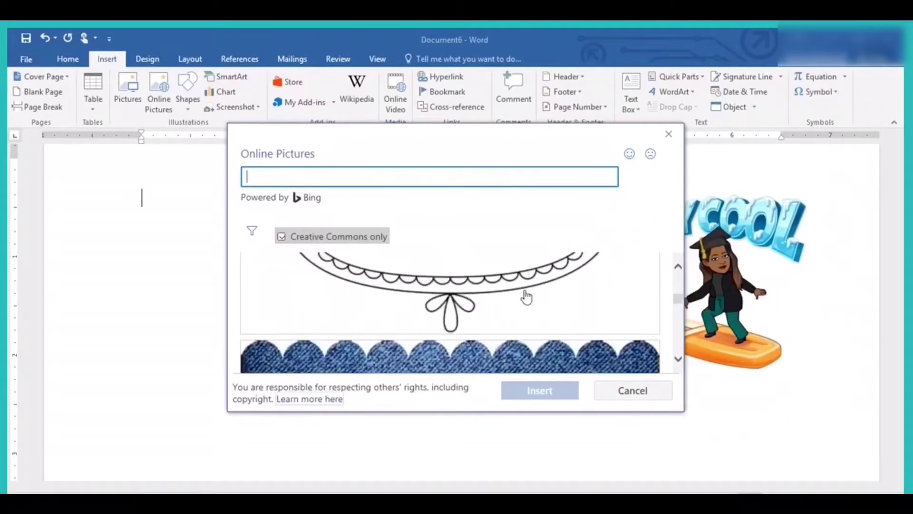
scroll(527, 297, down, 4)
click(458, 304)
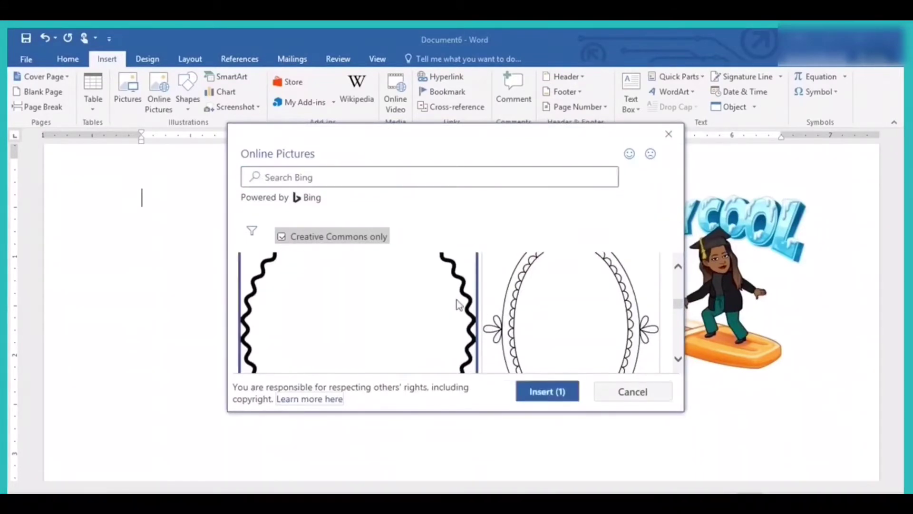
click(524, 398)
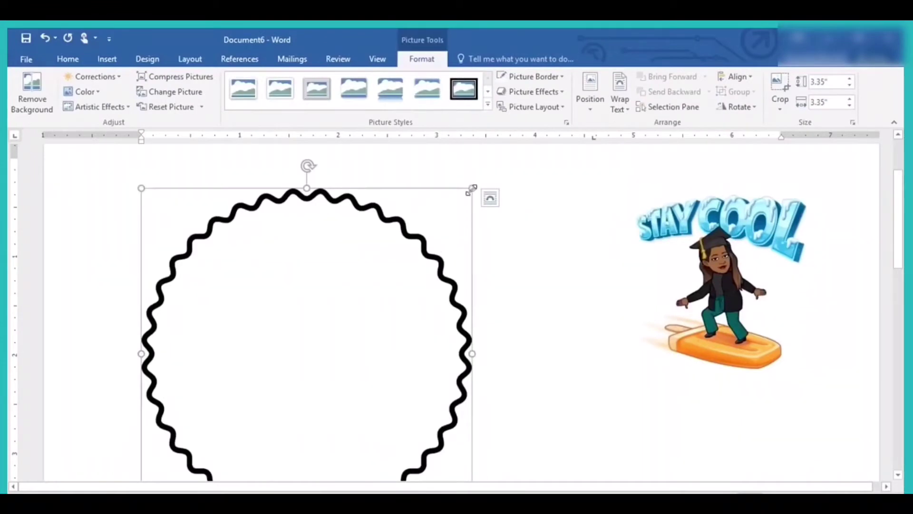
- Resize the wavy circle frame to about 3.01 inches using its corner handles
drag(472, 189, 415, 261)
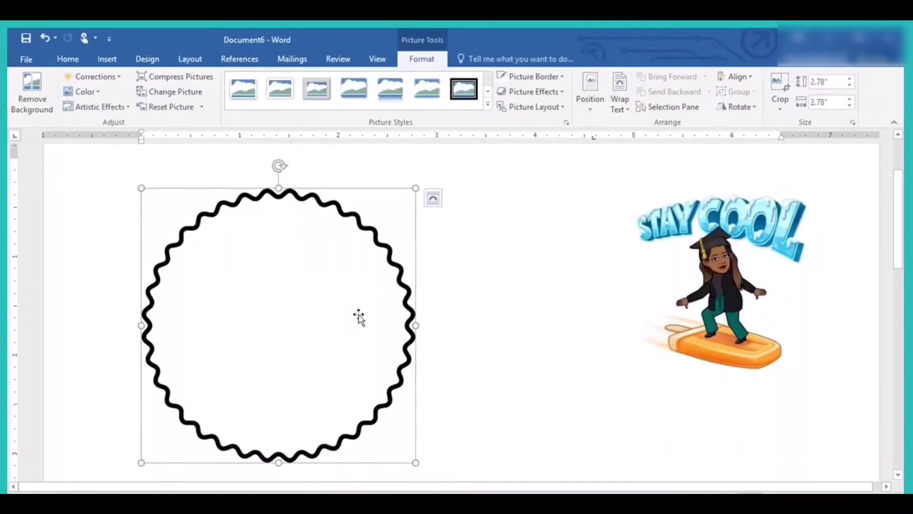
scroll(359, 317, down, 1)
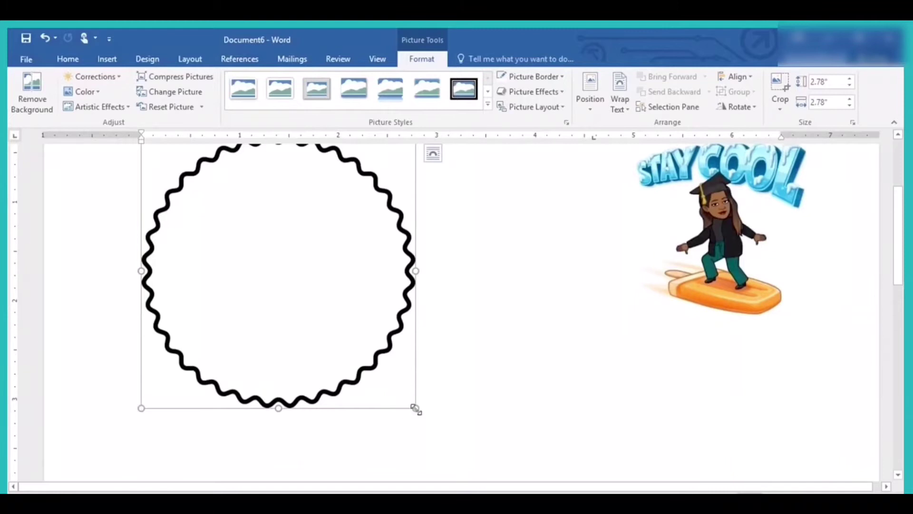
drag(416, 408, 430, 423)
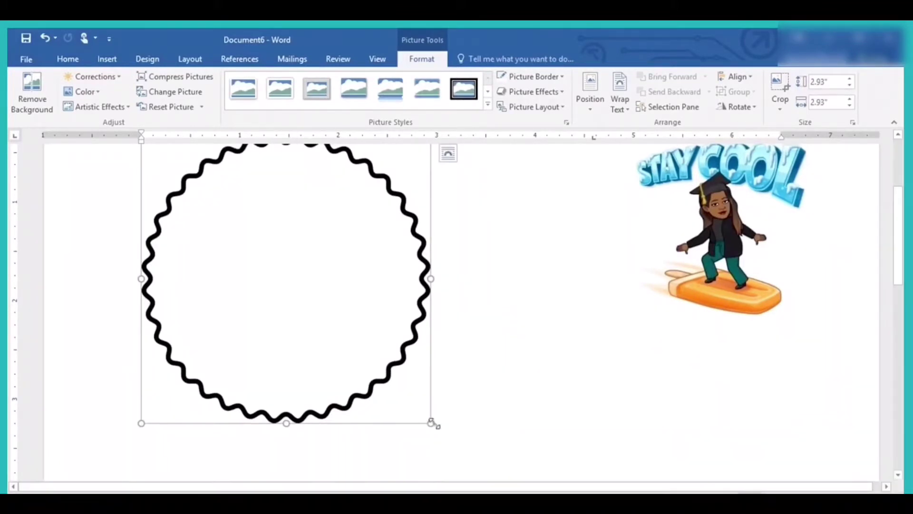
drag(430, 423, 438, 430)
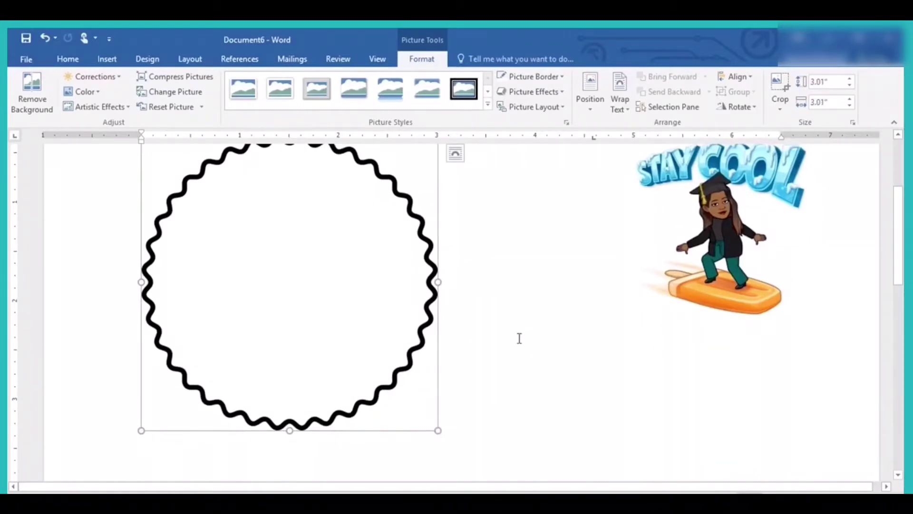
scroll(519, 338, up, 3)
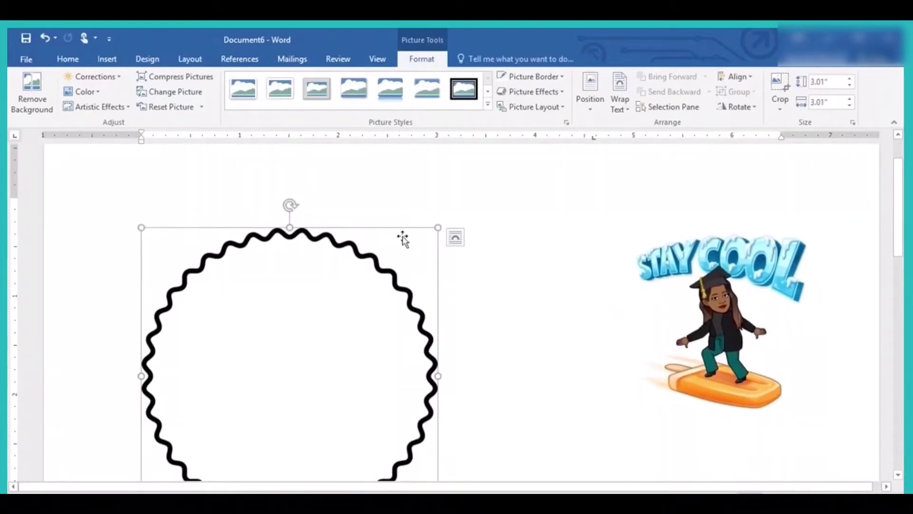
- Set the wavy frame's text wrapping to Behind Text
click(381, 193)
key(BackSpace)
click(379, 203)
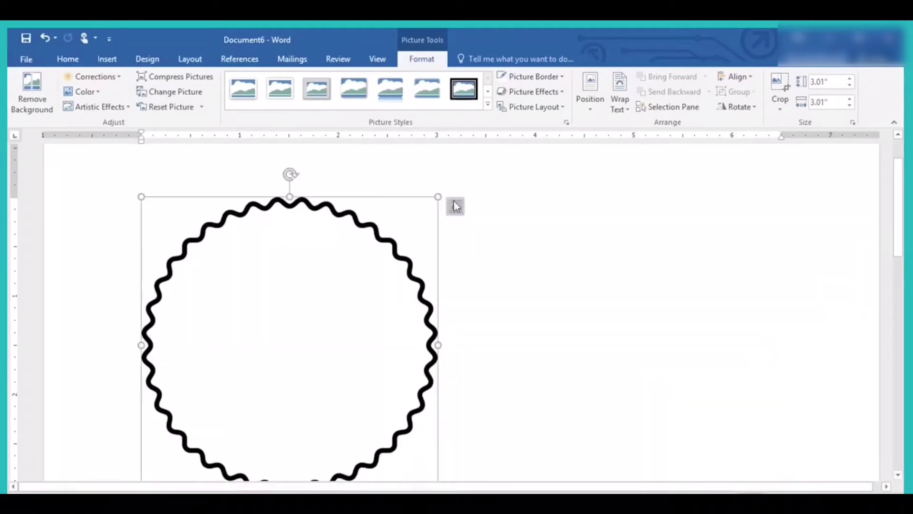
click(455, 206)
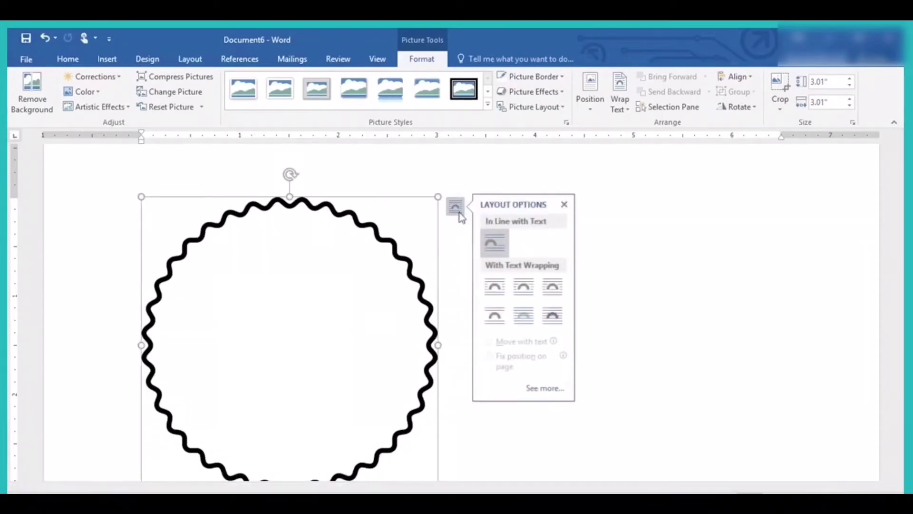
click(531, 318)
click(409, 193)
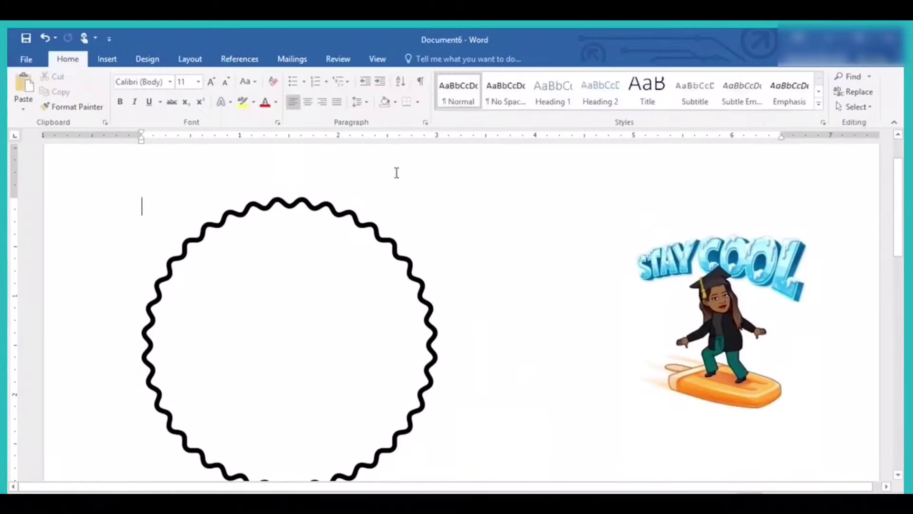
- Move the wavy frame up and to the left on the page
click(362, 211)
drag(357, 204, 344, 157)
click(598, 364)
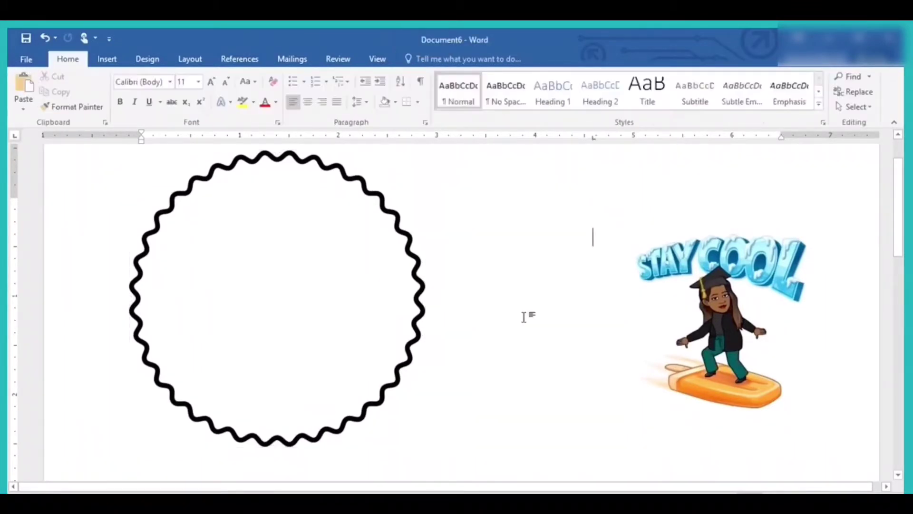
scroll(562, 365, up, 2)
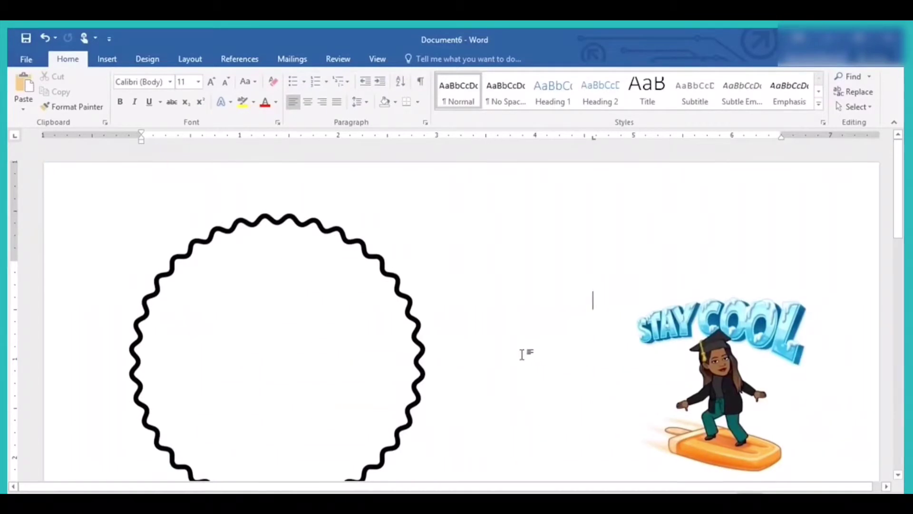
scroll(522, 354, down, 8)
scroll(521, 352, up, 7)
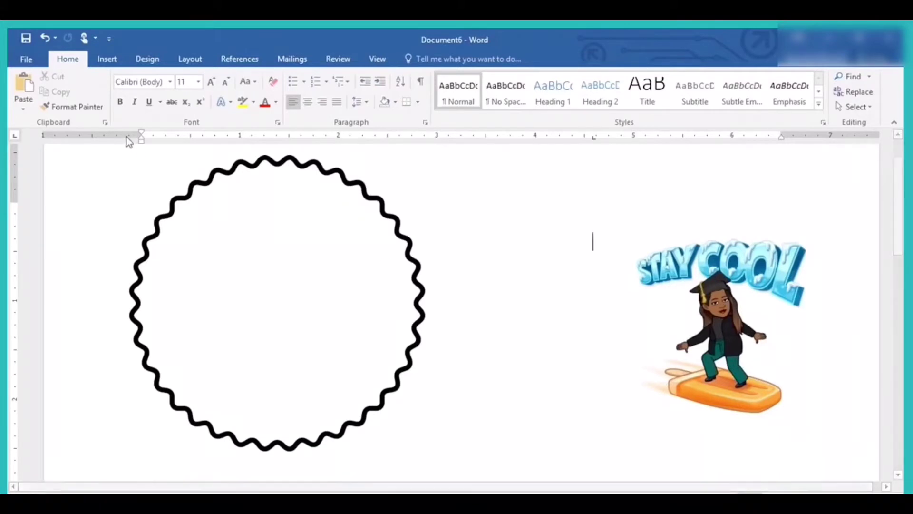
- Draw an oval circle inside the wavy frame and adjust its size and position
click(114, 61)
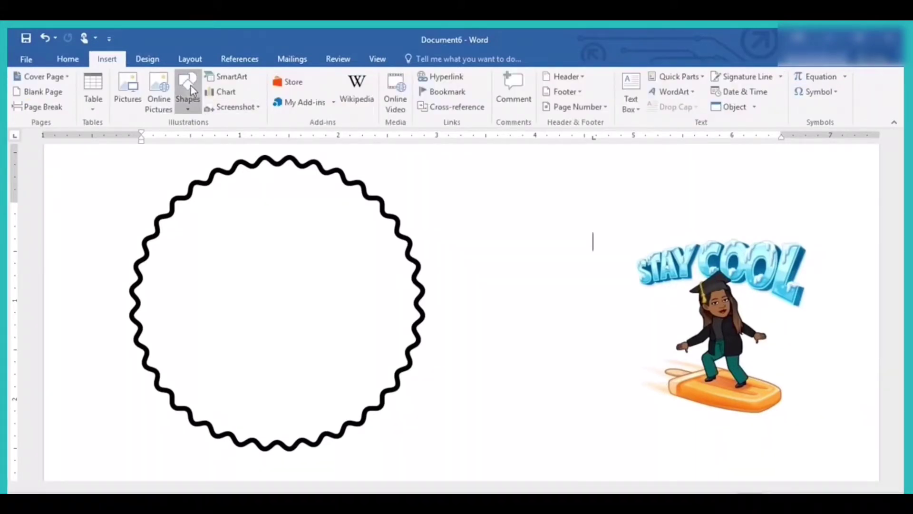
click(190, 98)
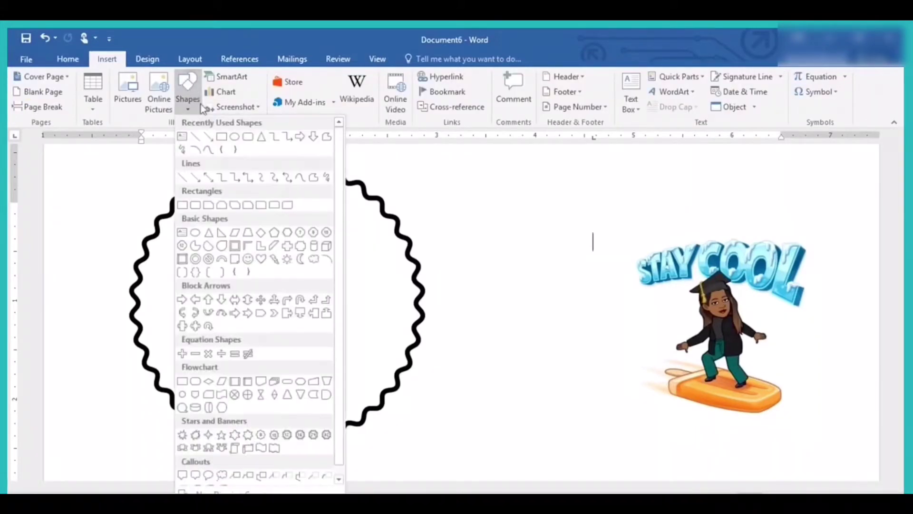
click(234, 142)
mouse_move(224, 203)
mouse_down()
mouse_move(326, 300)
mouse_move(367, 388)
mouse_move(402, 393)
mouse_up()
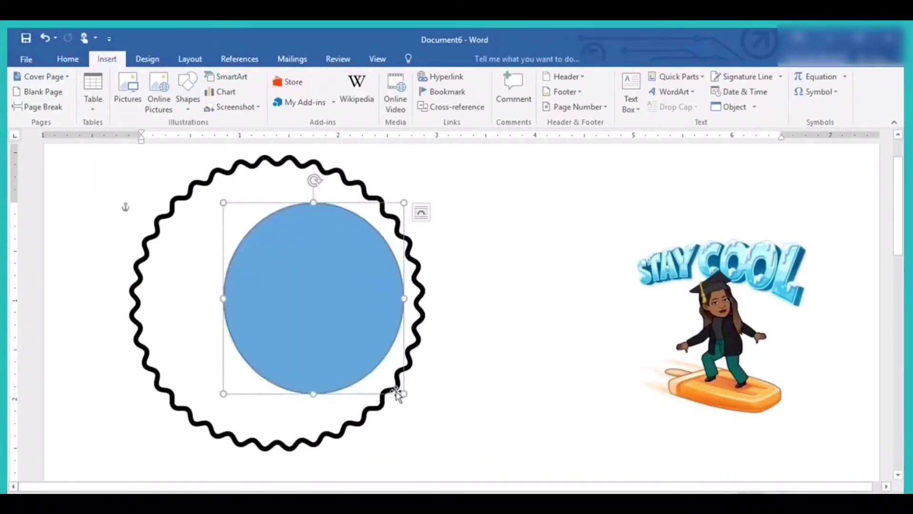
mouse_move(366, 341)
mouse_down()
mouse_move(306, 336)
mouse_move(322, 356)
mouse_up()
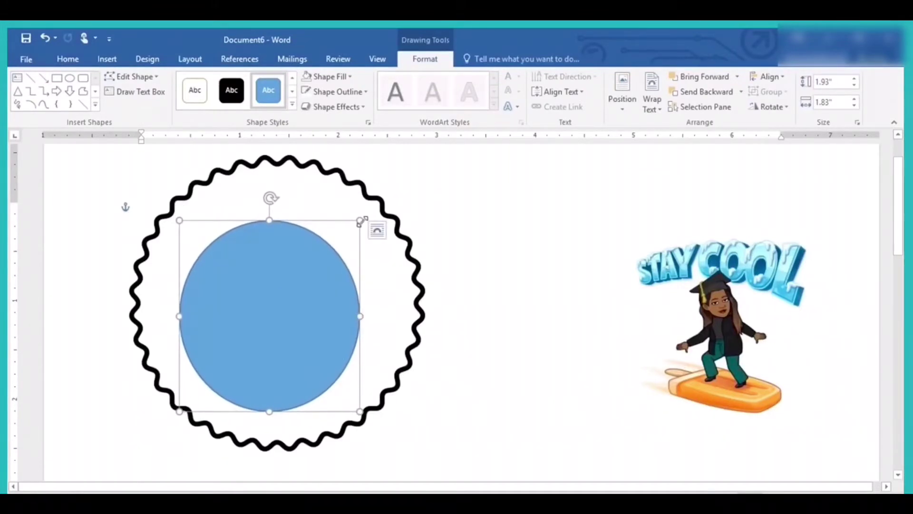
drag(360, 221, 388, 209)
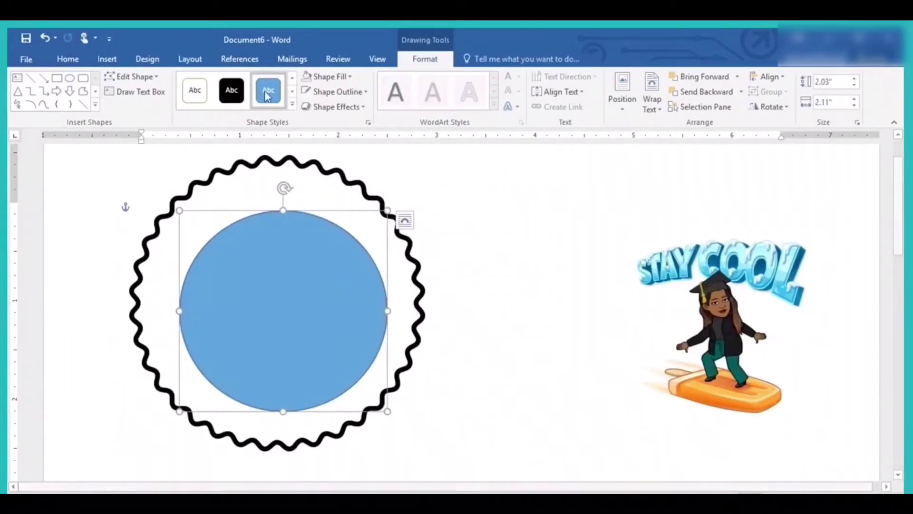
- Give the circle No Fill, a black outline and Behind Text wrapping
click(350, 77)
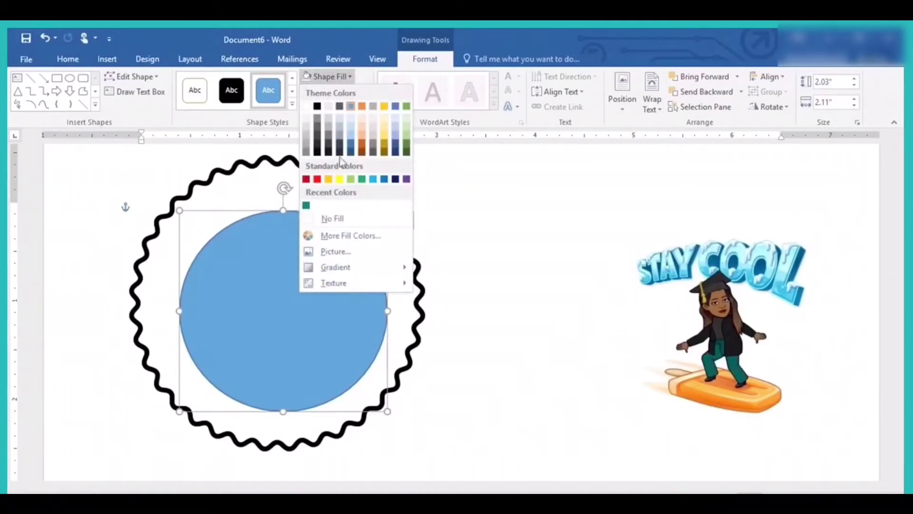
click(328, 218)
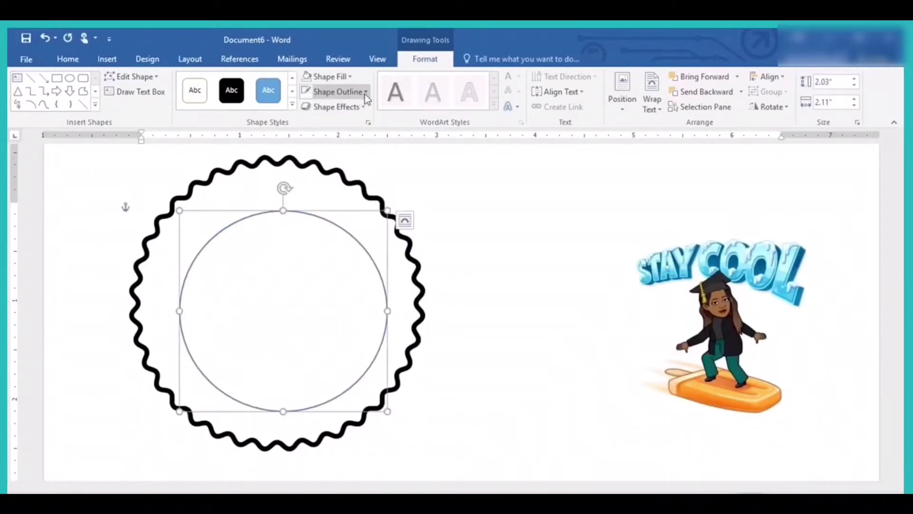
click(365, 92)
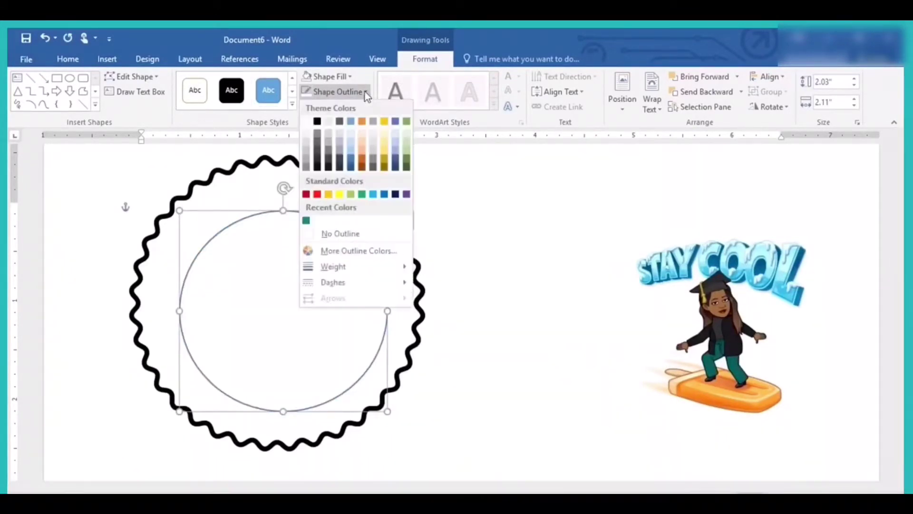
click(318, 122)
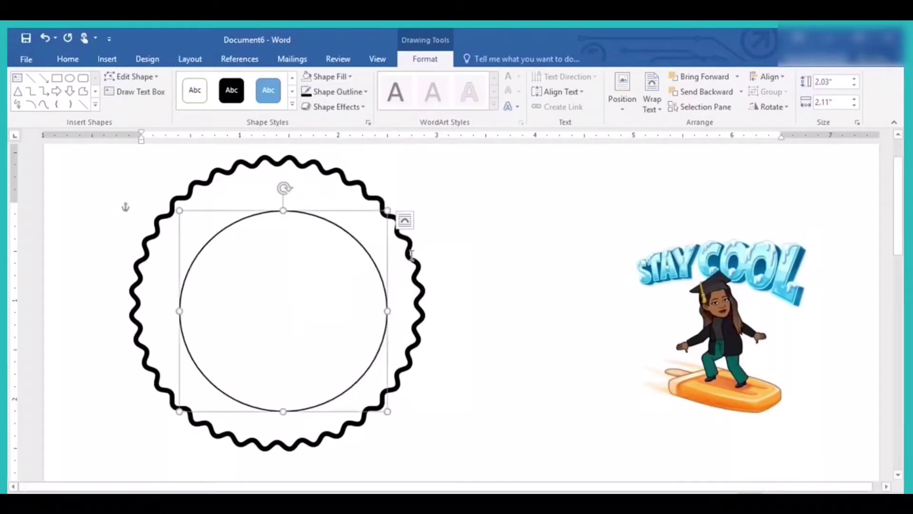
click(404, 220)
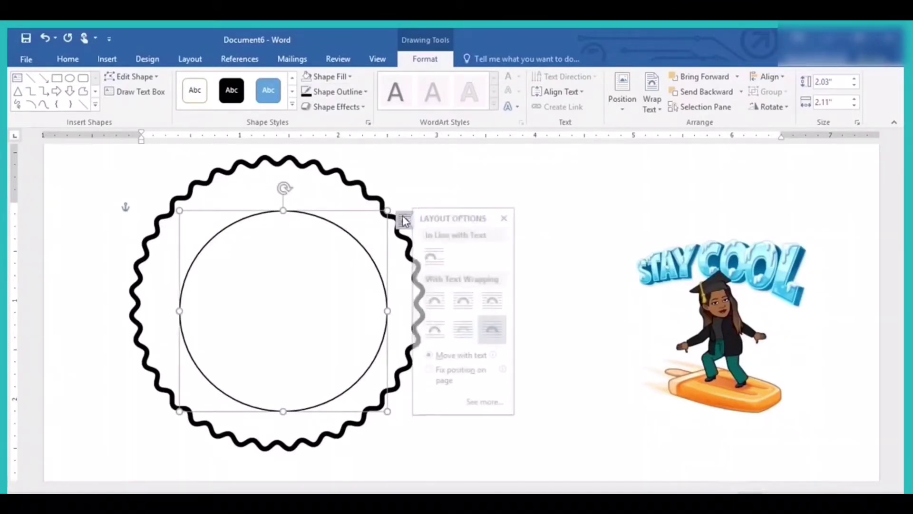
click(480, 332)
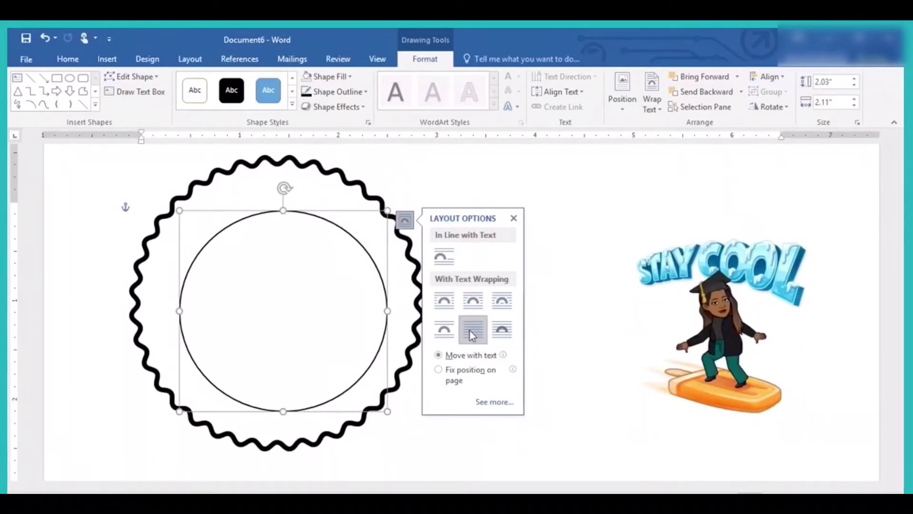
click(542, 289)
- Enlarge the inner circle and centre it within the frame
click(345, 232)
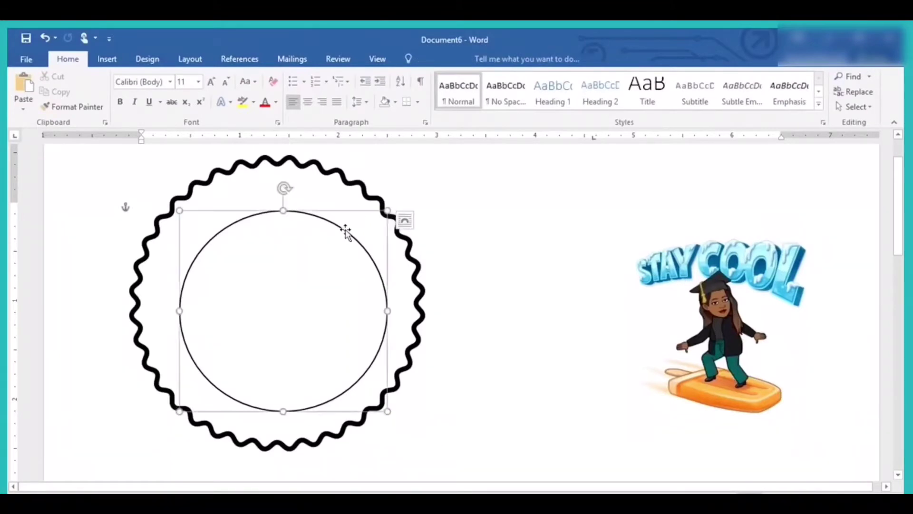
drag(386, 211, 413, 195)
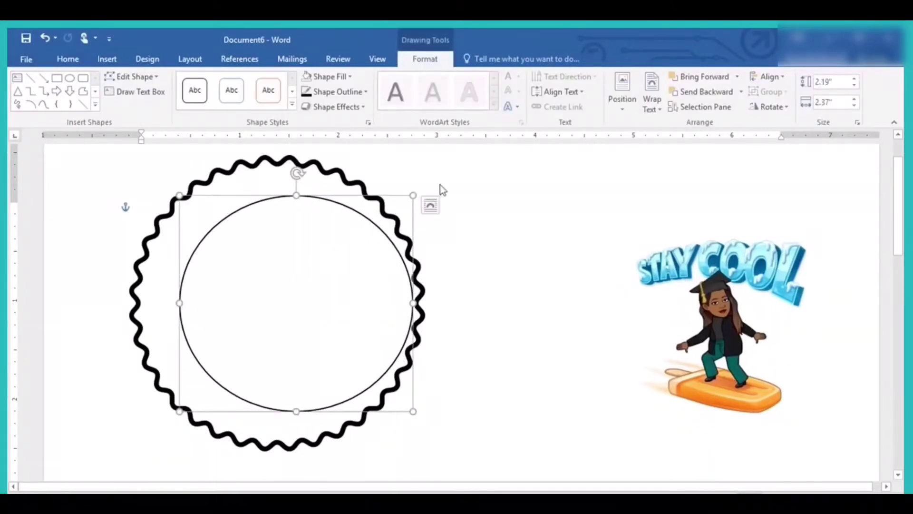
drag(312, 202, 289, 204)
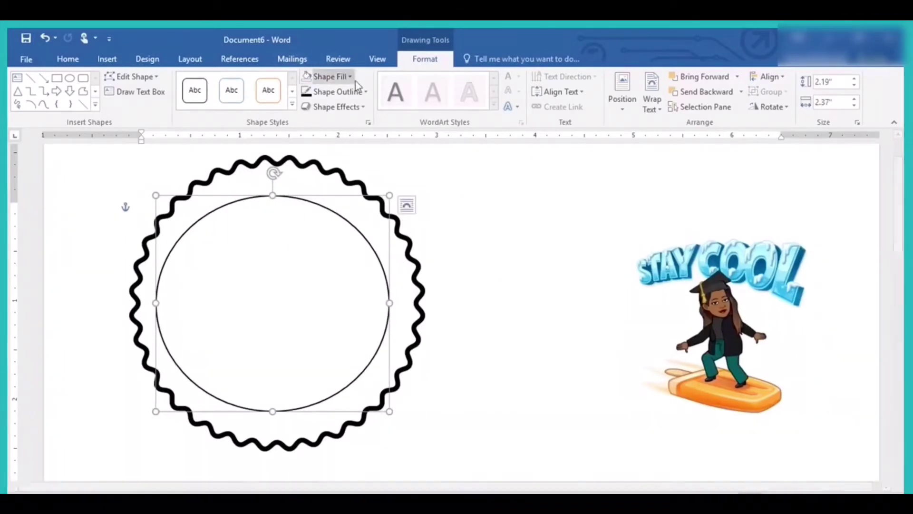
- Make the inner circle's outline Round Dot dashes at 4½ pt weight
click(363, 93)
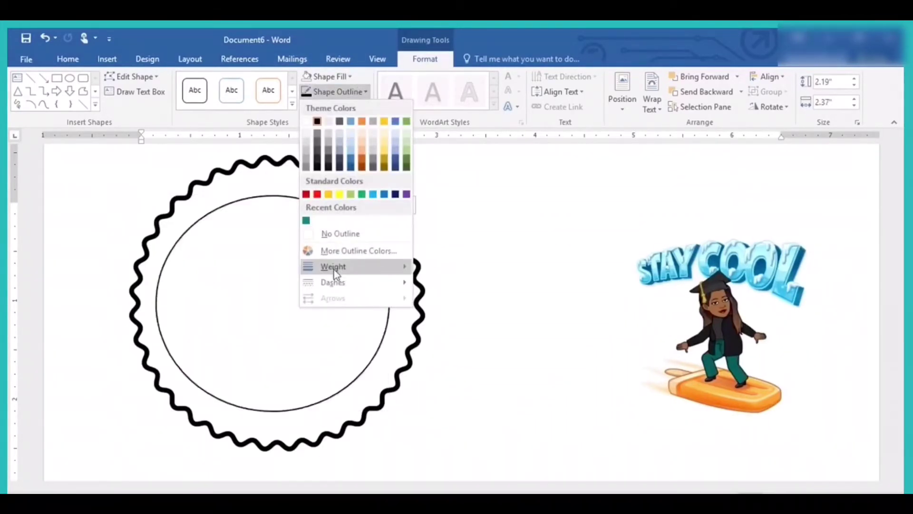
mouse_move(333, 284)
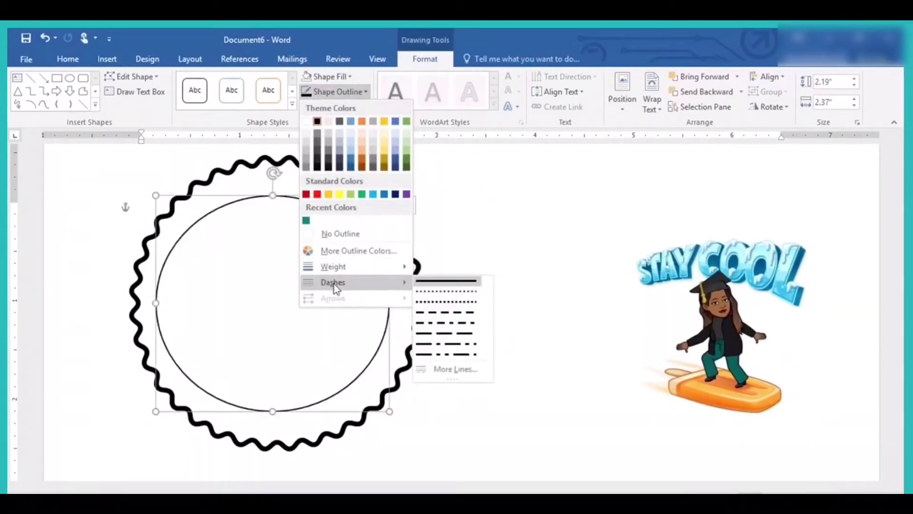
click(429, 296)
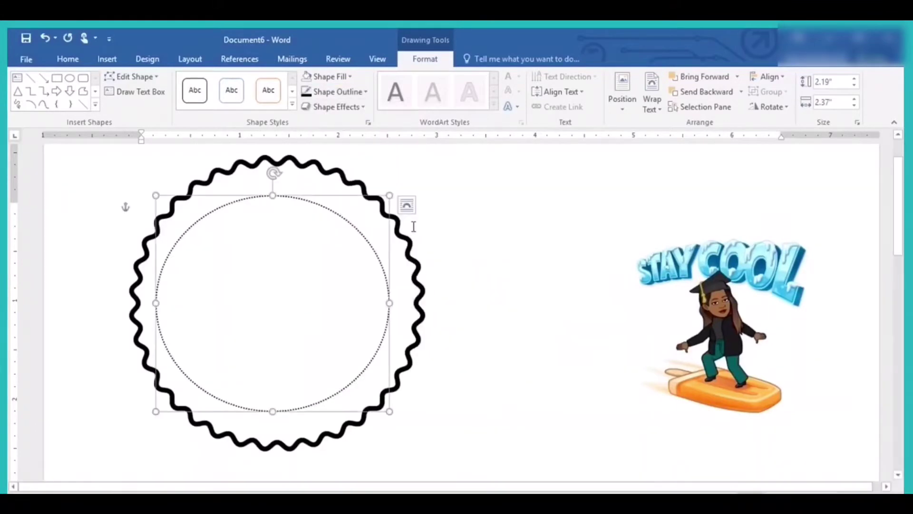
click(367, 92)
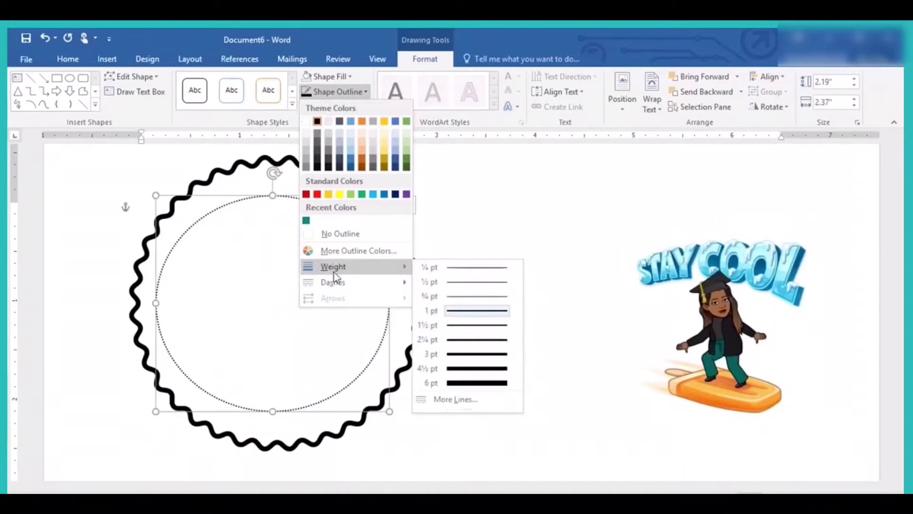
click(465, 367)
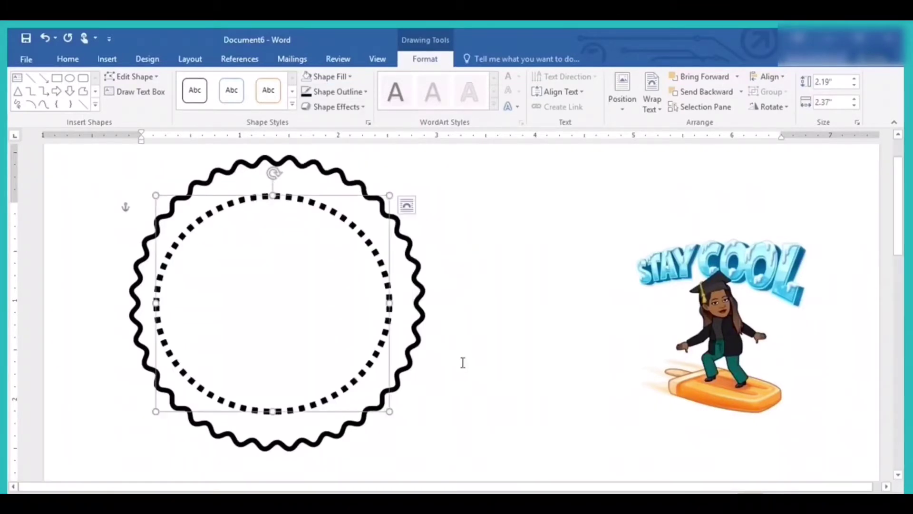
click(363, 94)
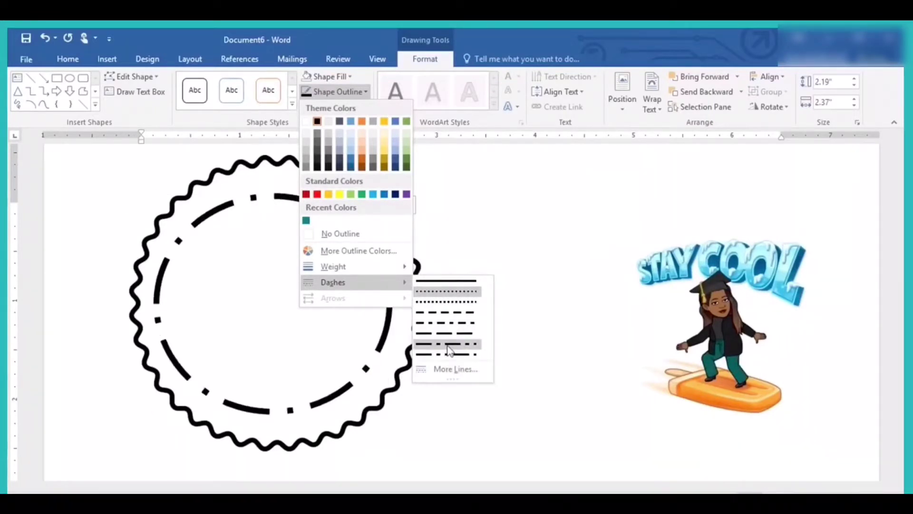
- Stretch the dotted circle to about 2.59 by 2.57 inches and drag the Stay Cool bitmoji into it
click(442, 292)
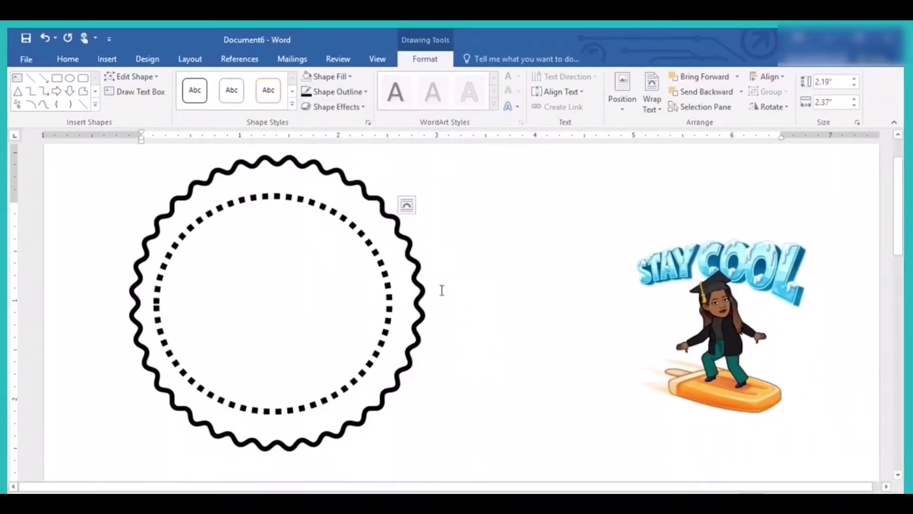
drag(390, 193, 403, 181)
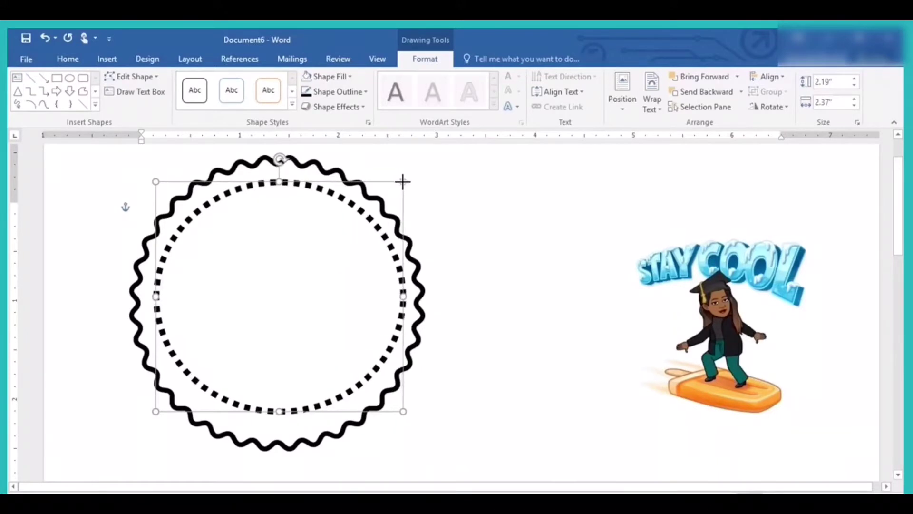
drag(279, 411, 282, 430)
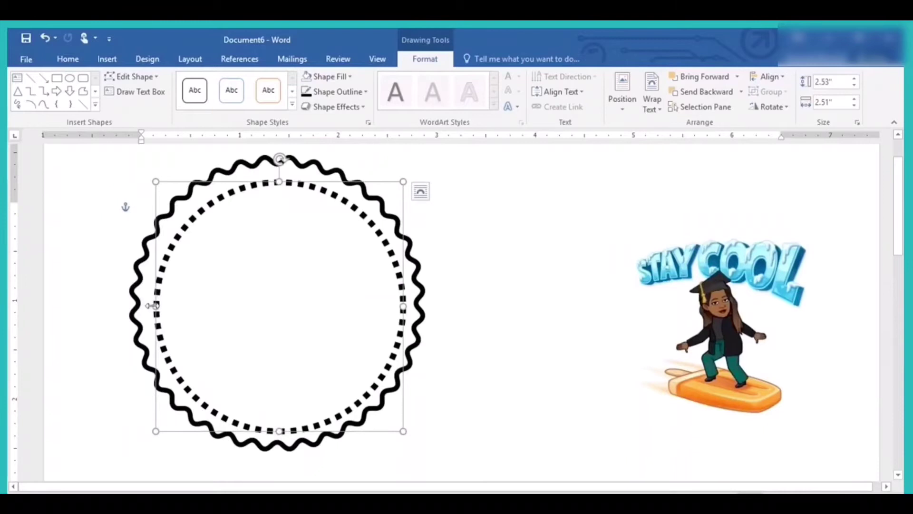
mouse_move(153, 306)
mouse_down()
mouse_move(139, 306)
mouse_move(150, 306)
mouse_up()
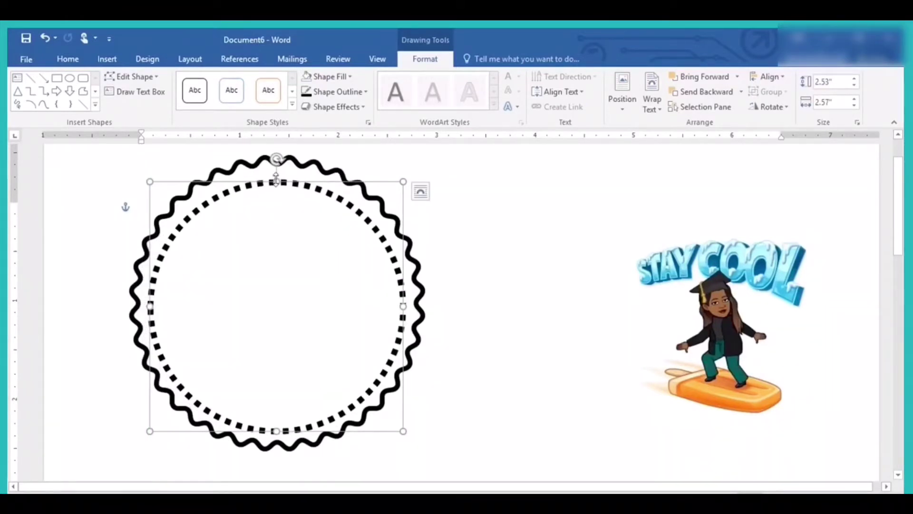
mouse_move(276, 179)
mouse_down()
mouse_move(277, 164)
mouse_move(277, 175)
mouse_up()
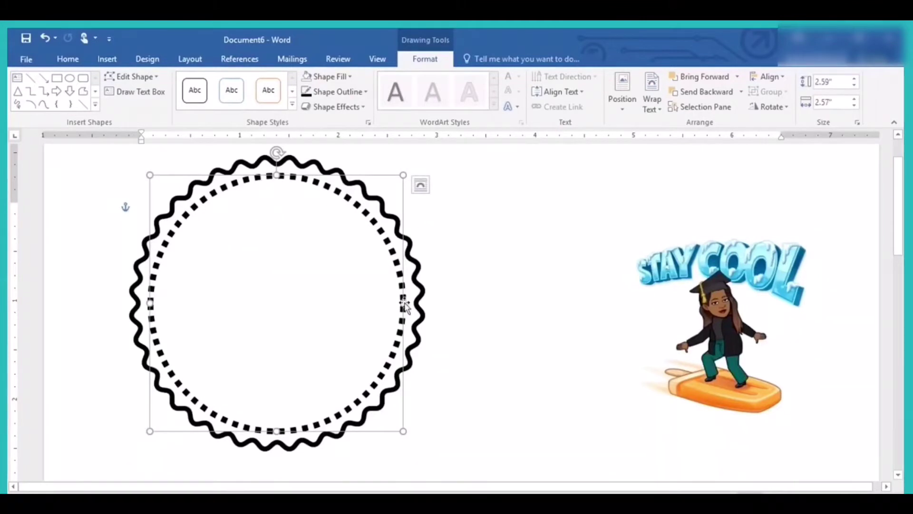
drag(404, 301, 409, 301)
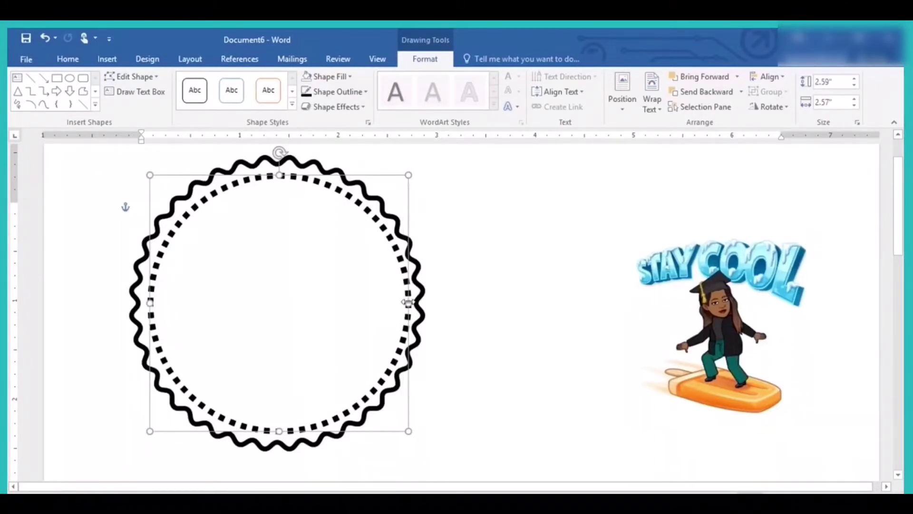
click(521, 300)
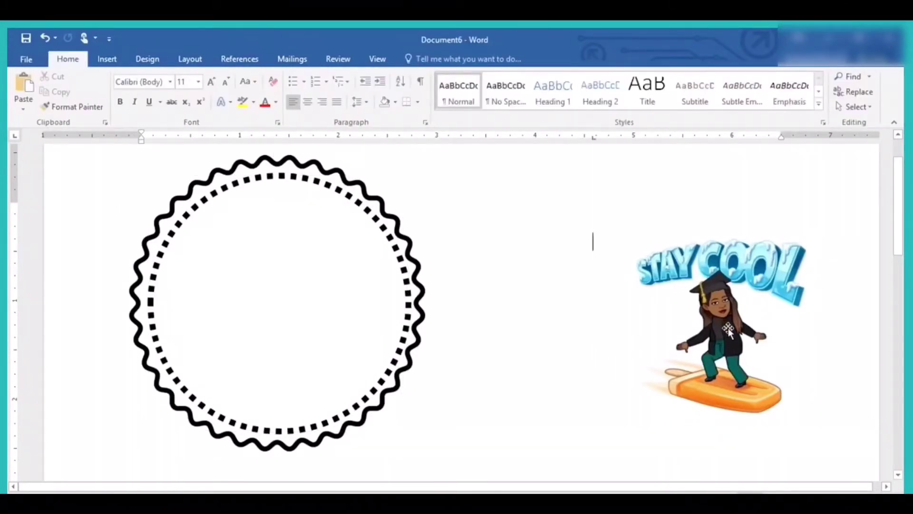
drag(730, 333, 278, 288)
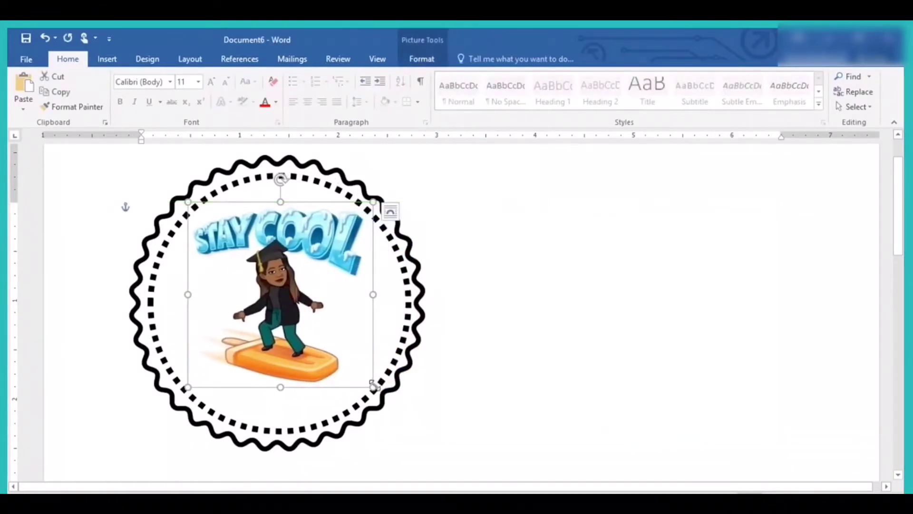
- Shrink the Stay Cool bitmoji and nudge the scalloped frame into place around the circle
drag(373, 386, 332, 341)
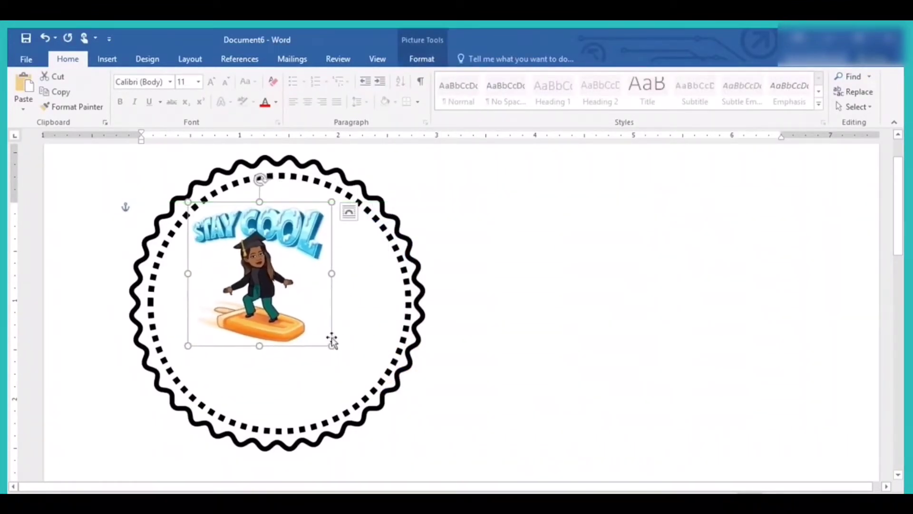
click(257, 243)
drag(288, 217, 289, 213)
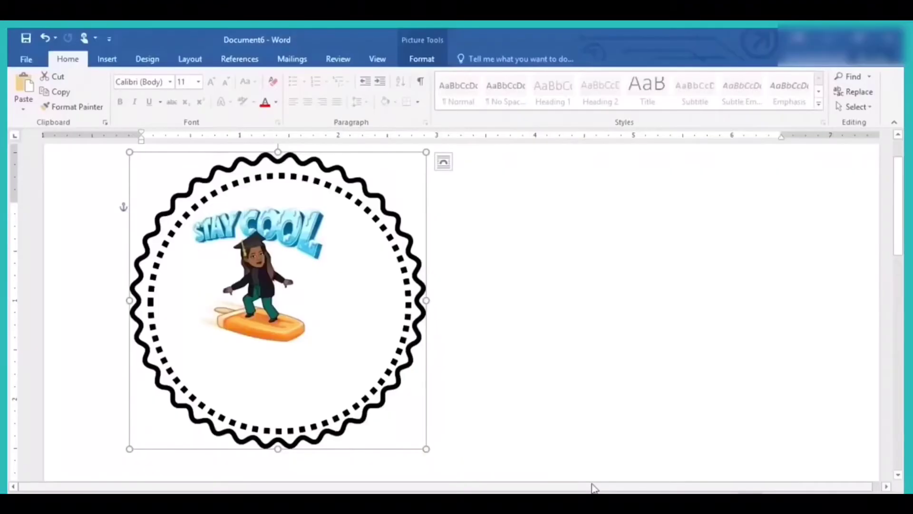
click(493, 264)
click(367, 197)
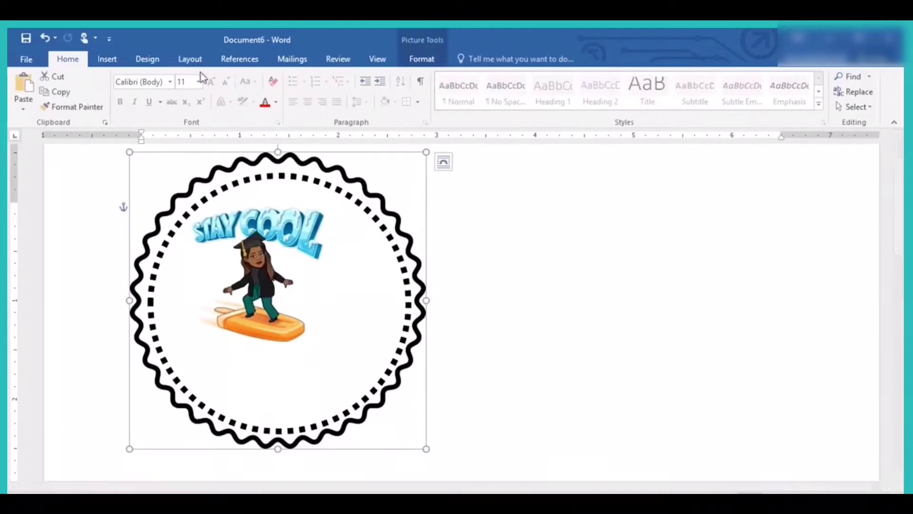
click(443, 164)
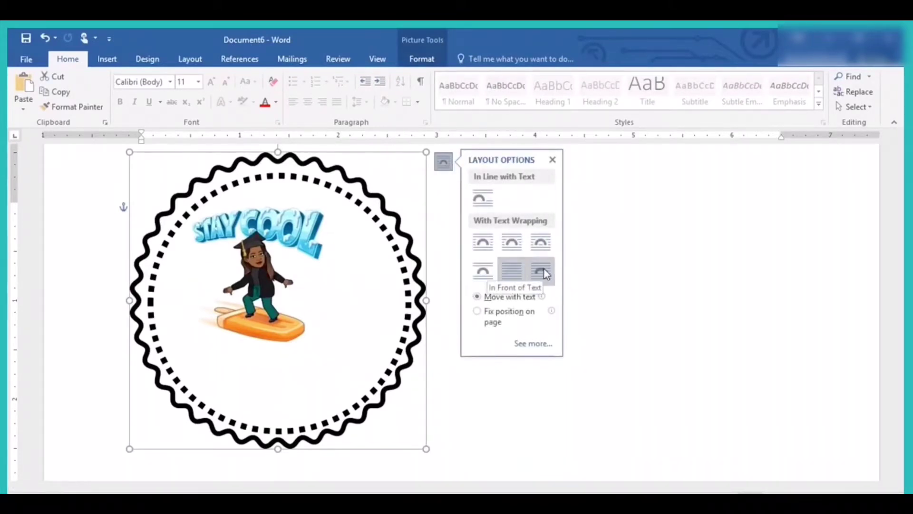
click(400, 259)
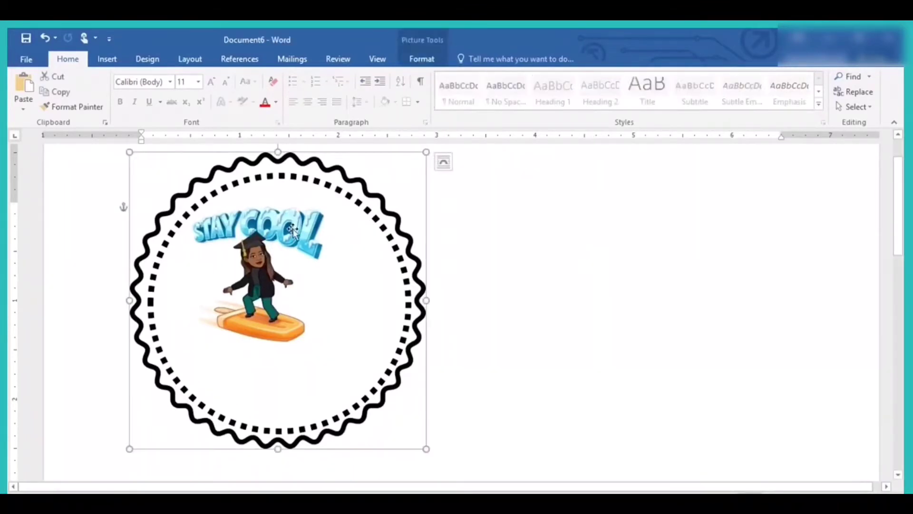
- Move the bitmoji aside and reposition the scalloped frame around the dotted circle
drag(292, 231, 465, 230)
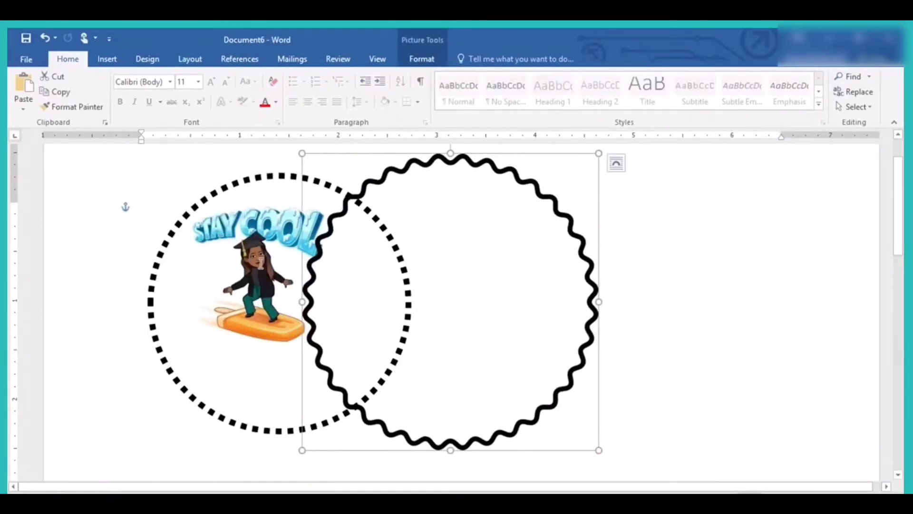
click(259, 261)
click(250, 221)
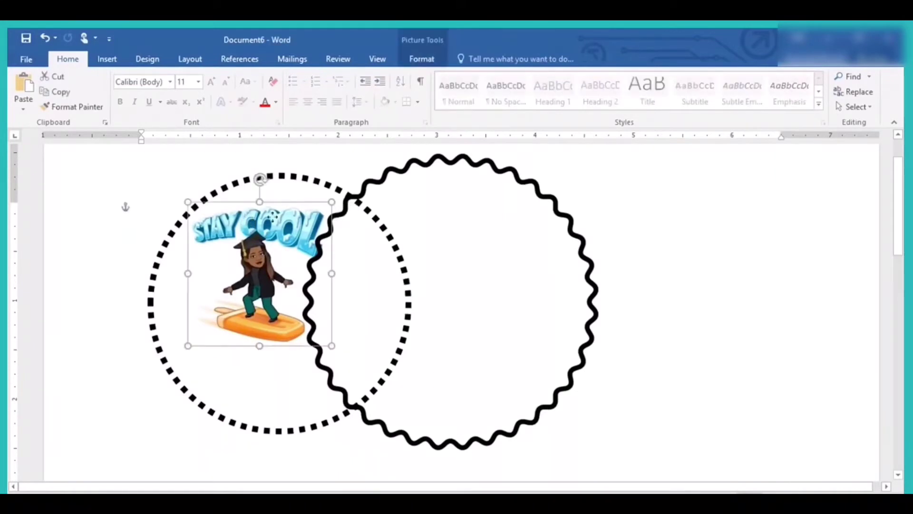
drag(273, 216, 713, 206)
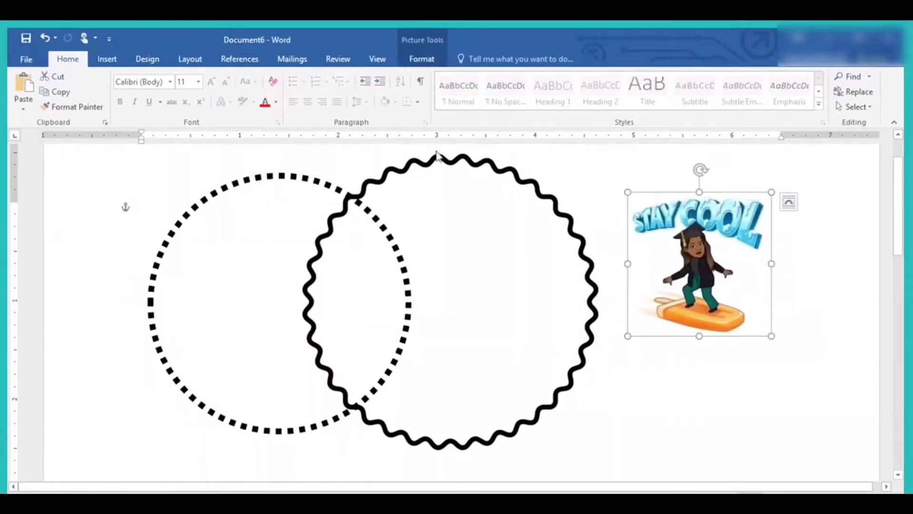
mouse_move(448, 158)
mouse_down()
mouse_move(262, 159)
mouse_move(278, 160)
mouse_up()
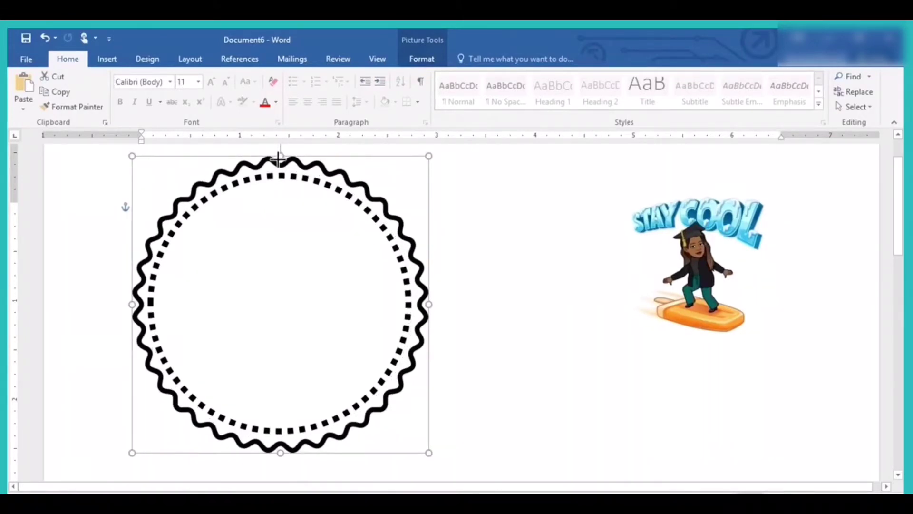
- Bring the bitmoji in front of text, centre it in the circle, enlarge to 1.63 inches
click(707, 274)
click(428, 60)
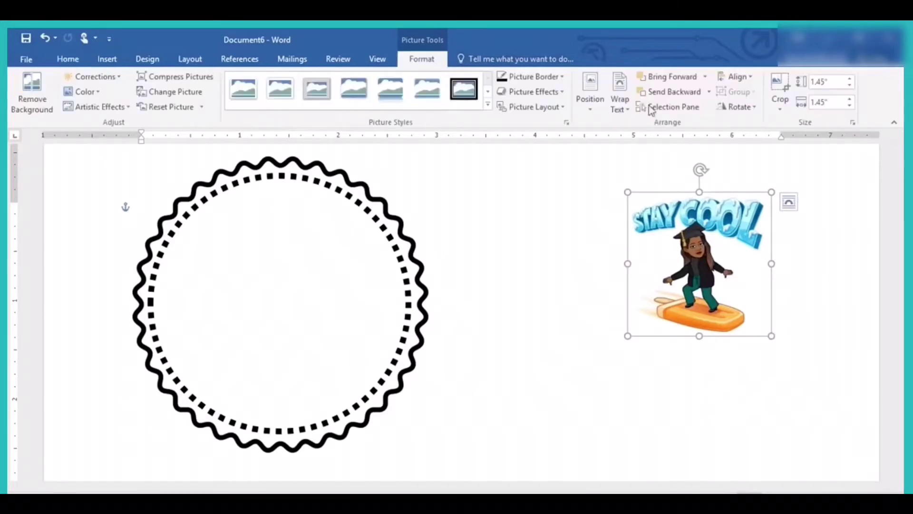
click(704, 78)
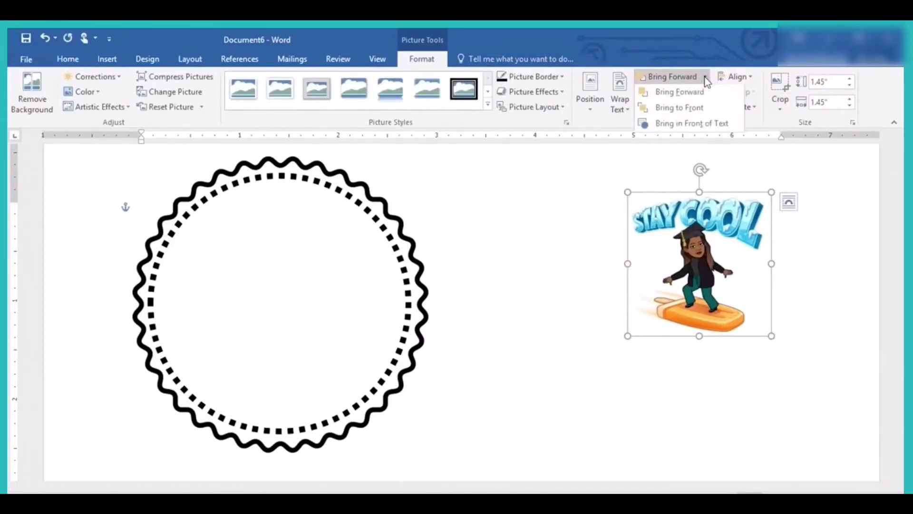
click(705, 125)
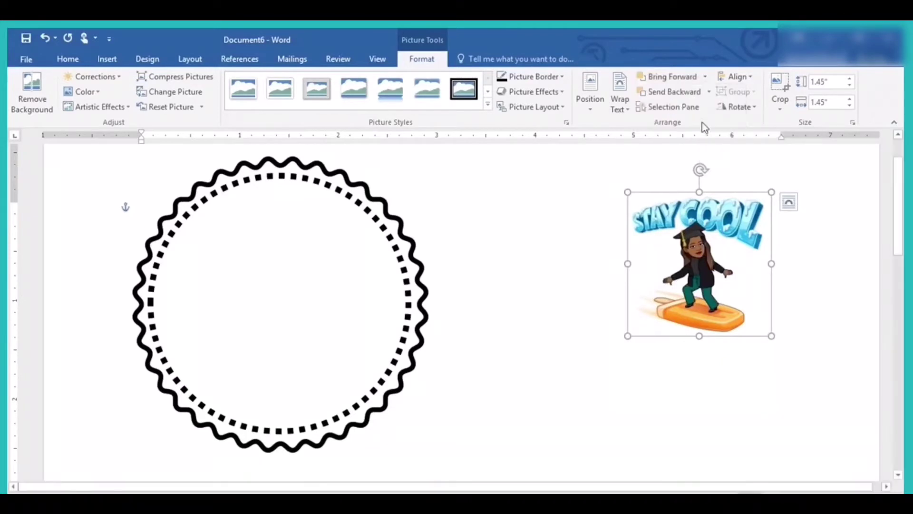
drag(736, 193, 317, 217)
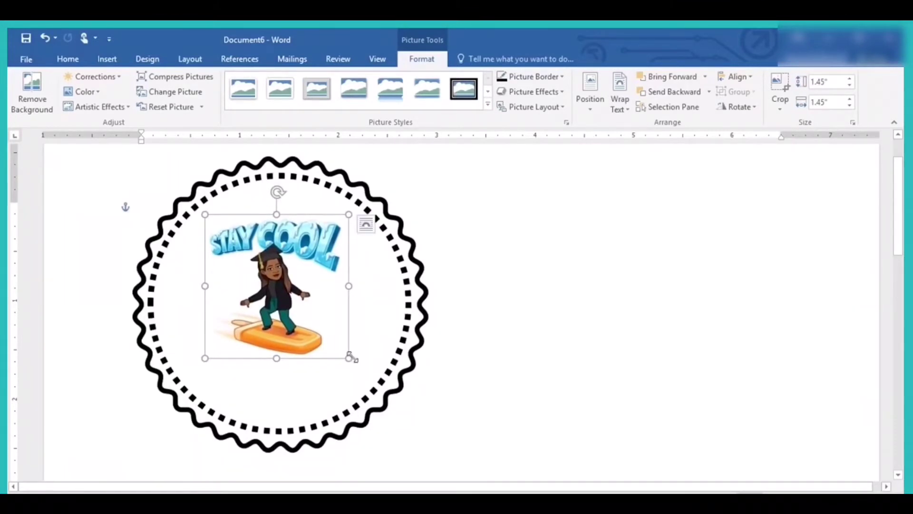
drag(347, 356, 365, 373)
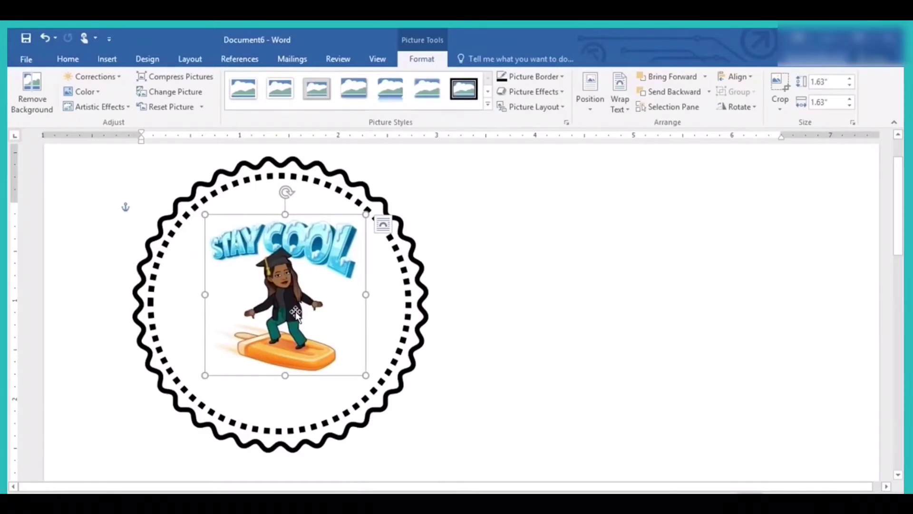
drag(291, 313, 288, 306)
- Insert a WordArt text box reading 'This' and move it left
click(101, 60)
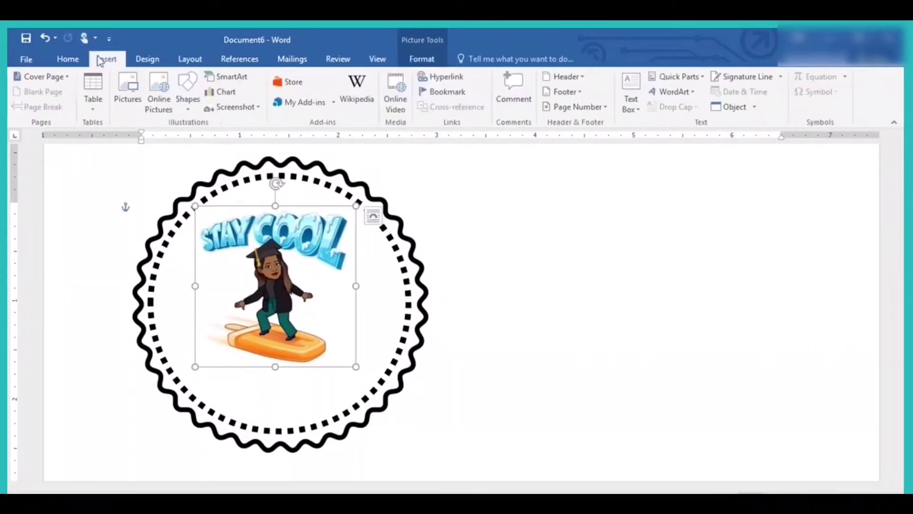
click(674, 98)
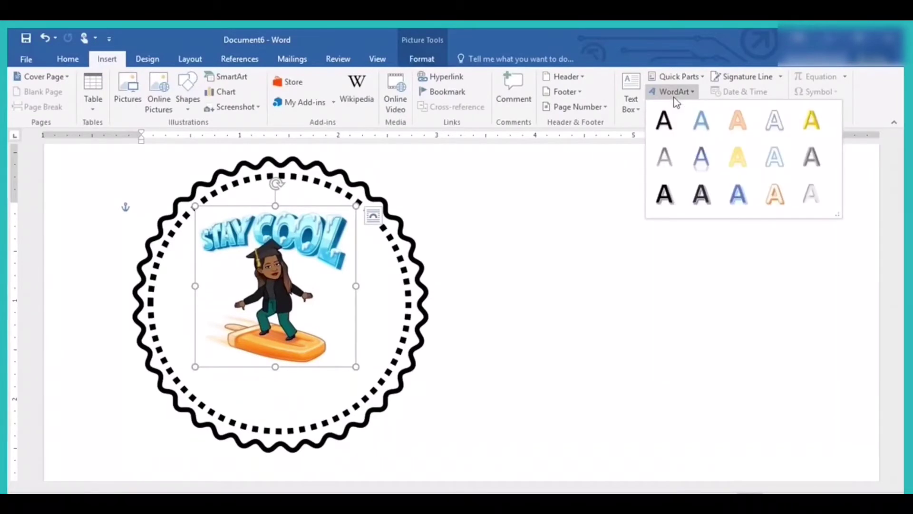
click(701, 120)
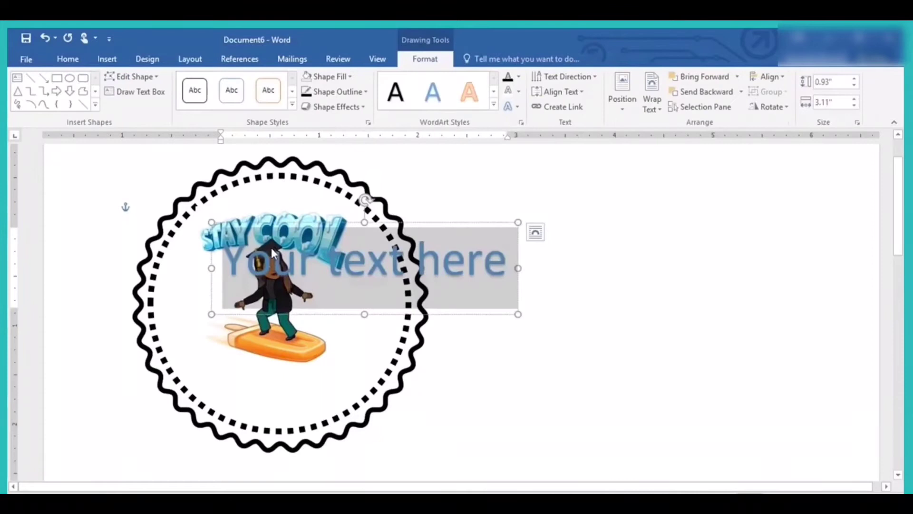
text(This)
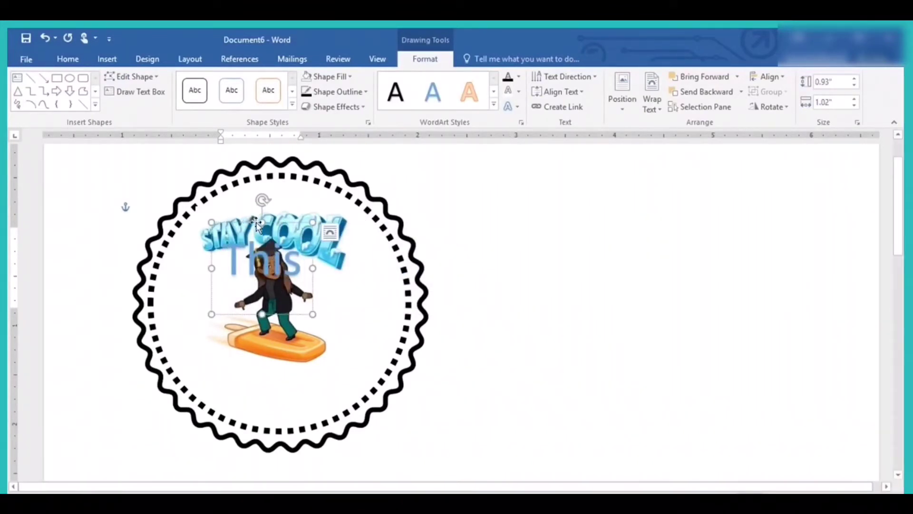
drag(239, 222, 185, 233)
- Set 'This' to the Eras Demi ITC font at size 36
drag(180, 269, 252, 272)
click(330, 232)
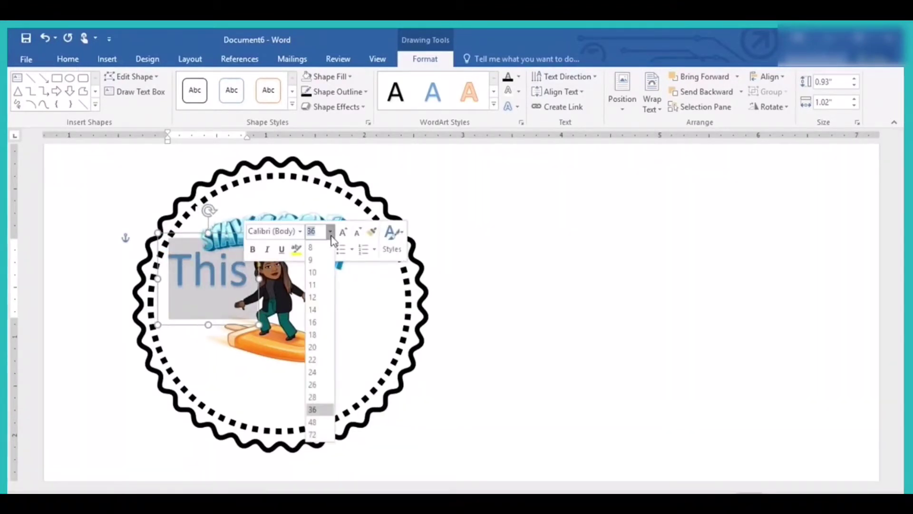
click(300, 232)
click(300, 232)
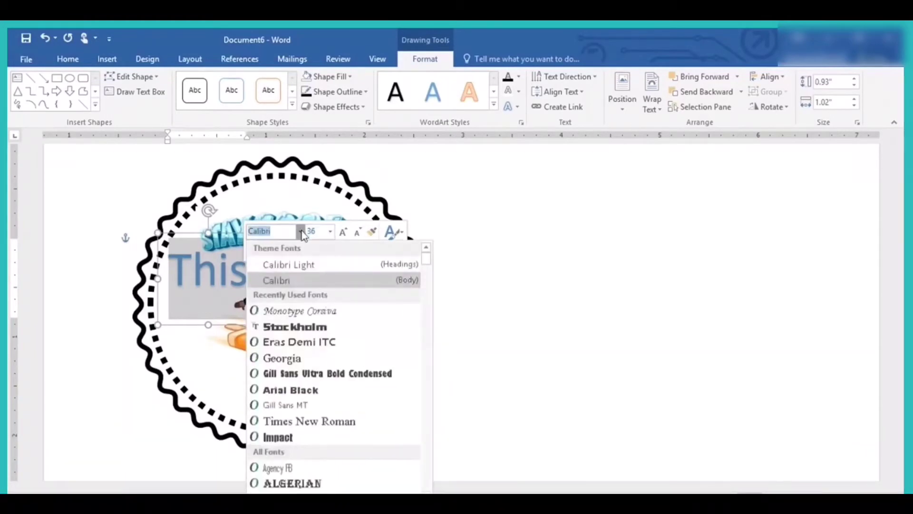
click(313, 338)
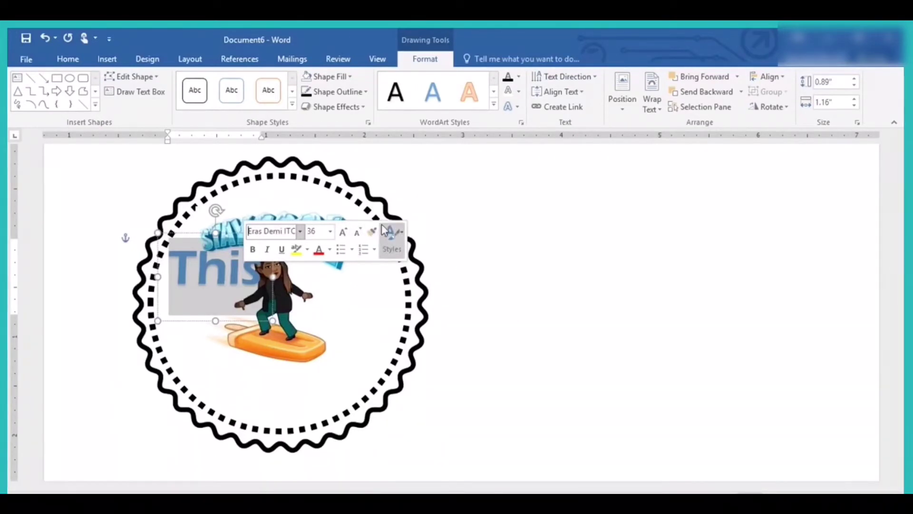
click(399, 219)
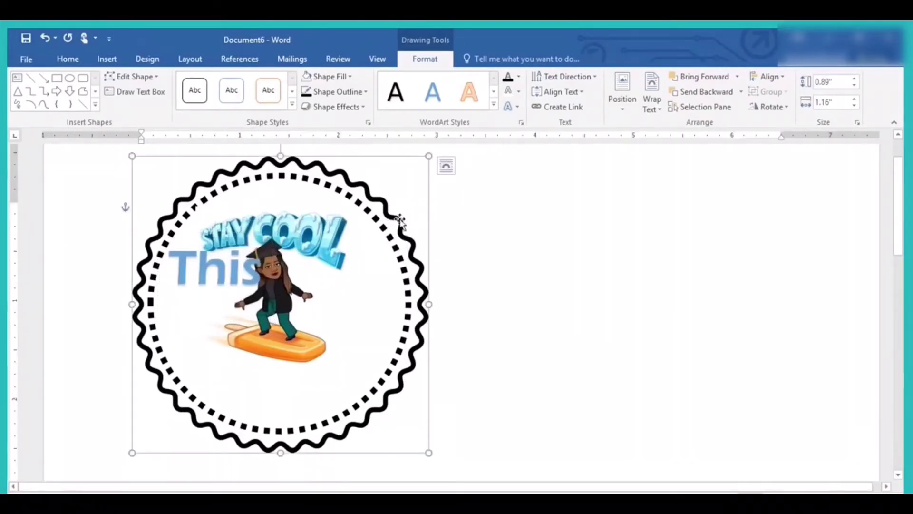
click(399, 218)
click(240, 254)
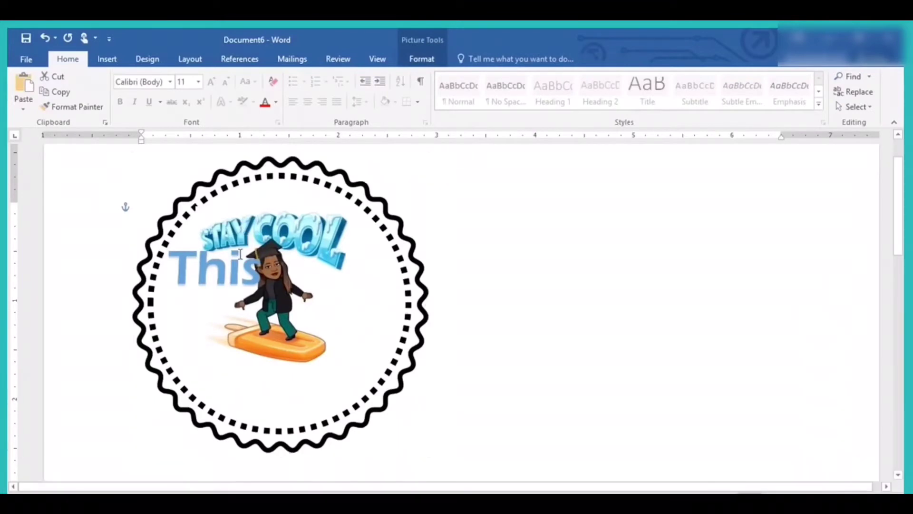
- Move 'This' beside the badge and change its font to Gill Sans Ultra Bold Condensed
drag(180, 236, 519, 209)
drag(515, 251, 644, 251)
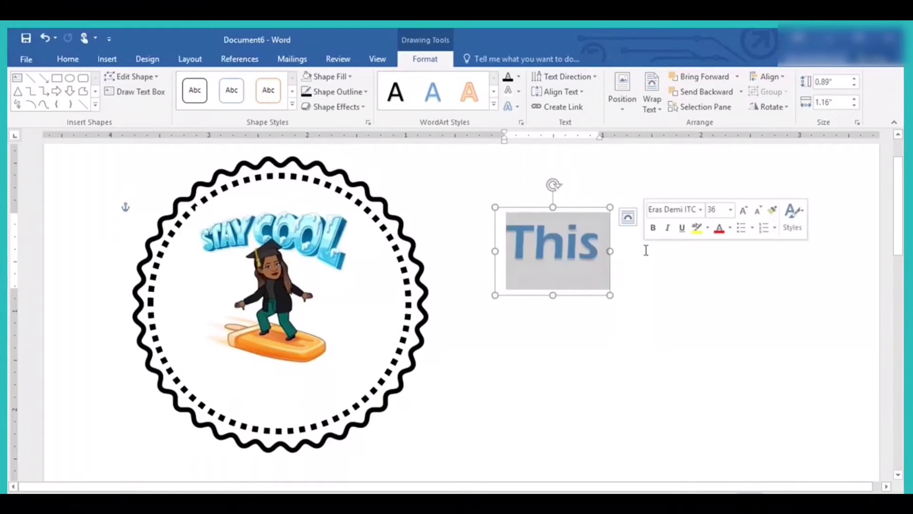
click(731, 211)
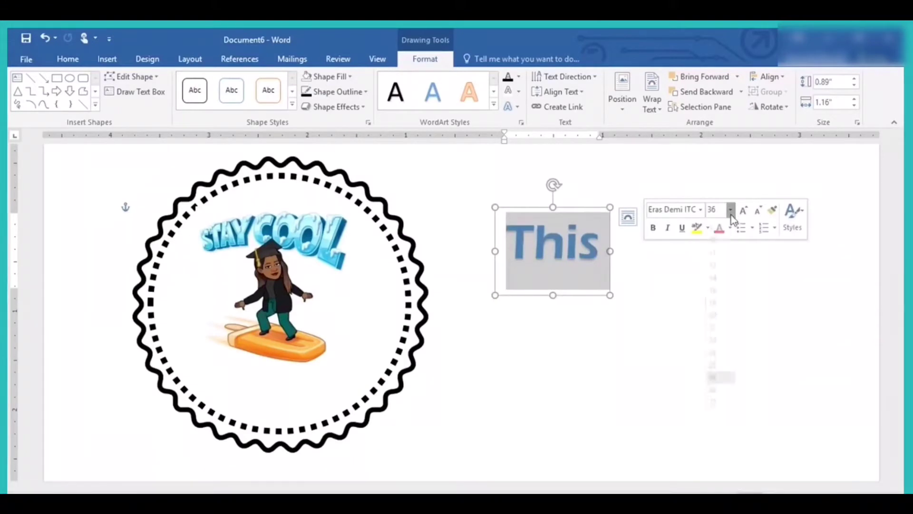
click(701, 210)
click(700, 210)
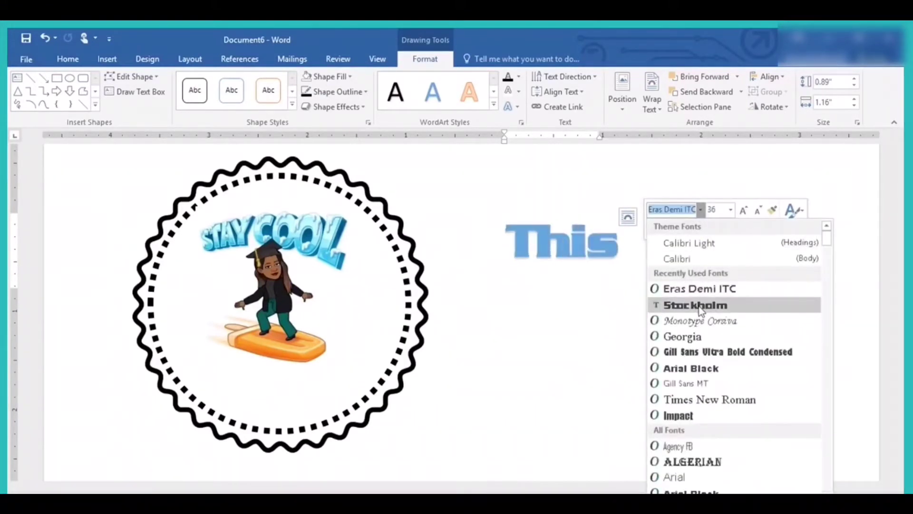
click(700, 352)
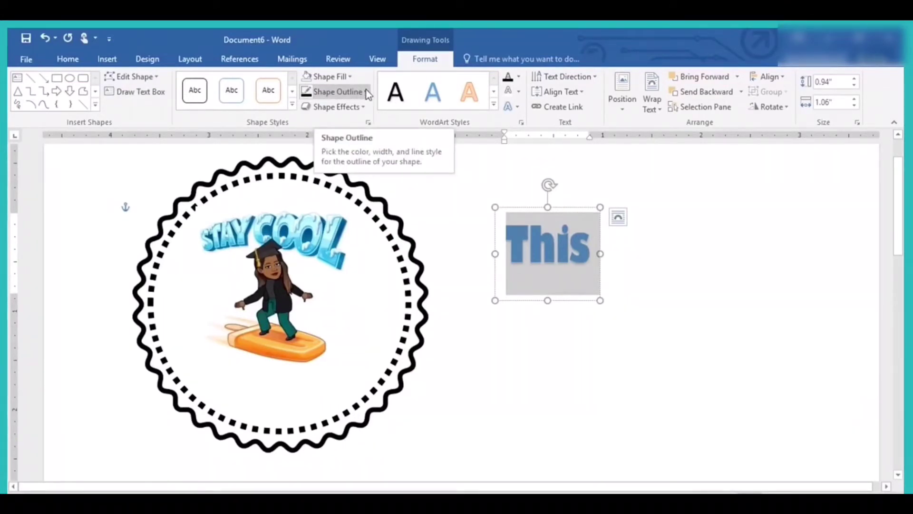
- Give 'This' a light blue text outline and a blue glow effect
click(519, 91)
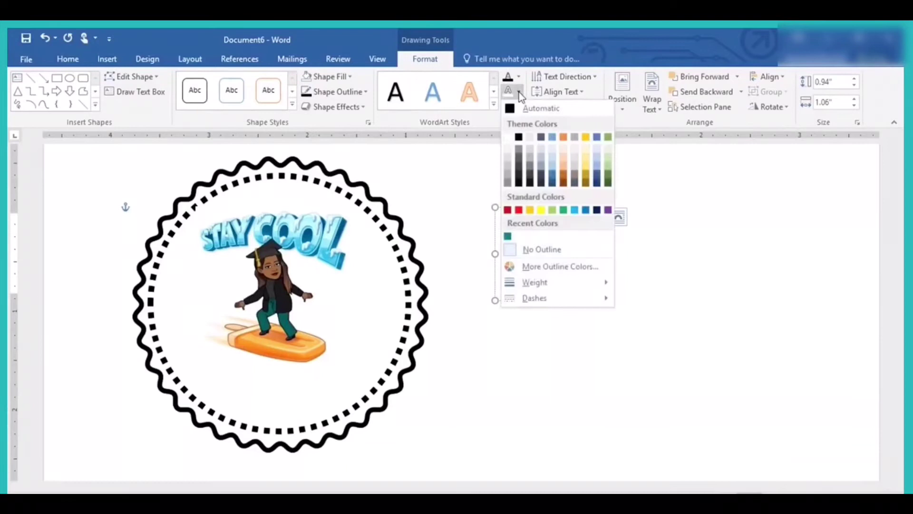
click(553, 160)
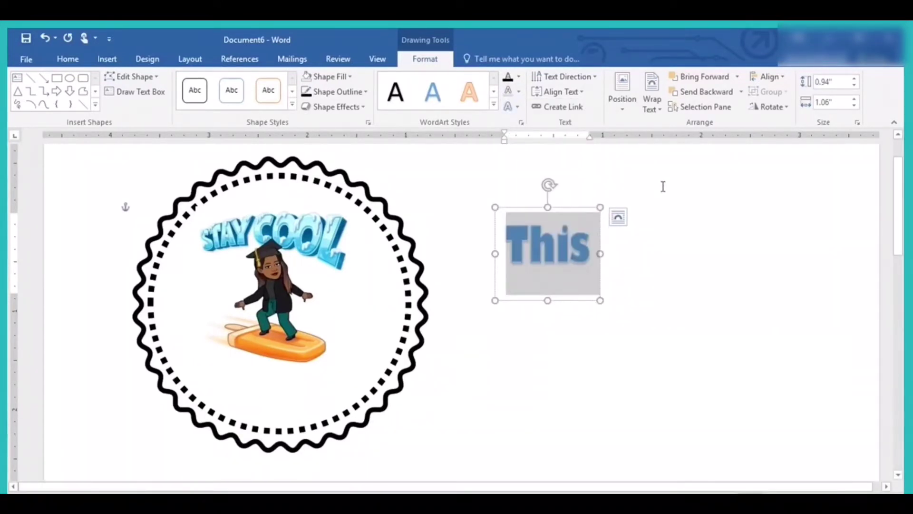
click(522, 106)
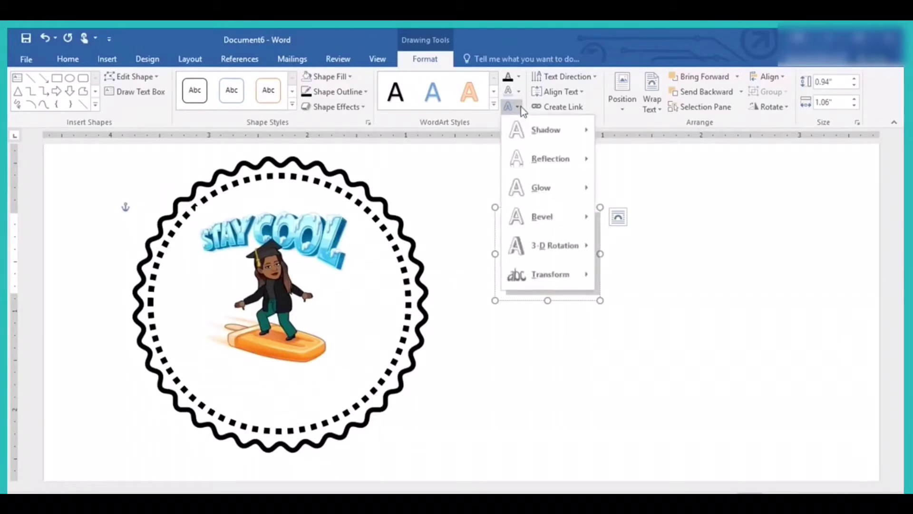
mouse_move(549, 189)
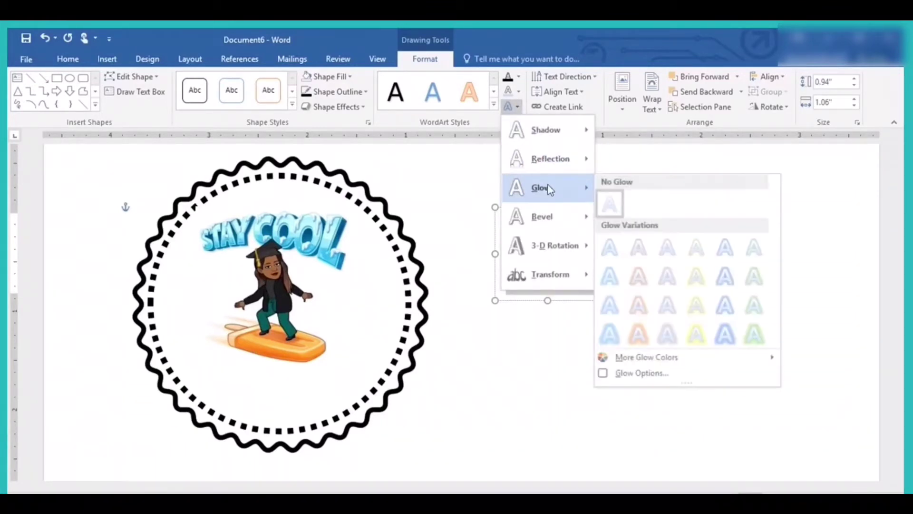
click(612, 246)
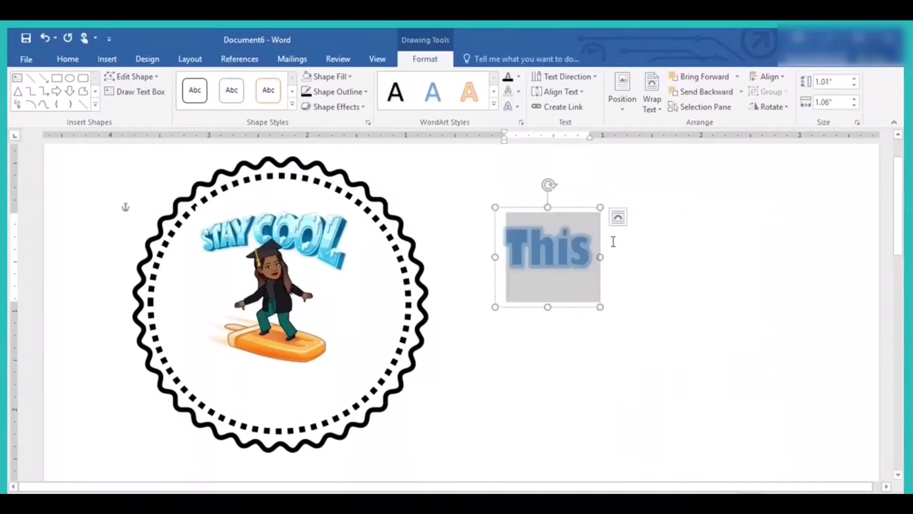
click(672, 271)
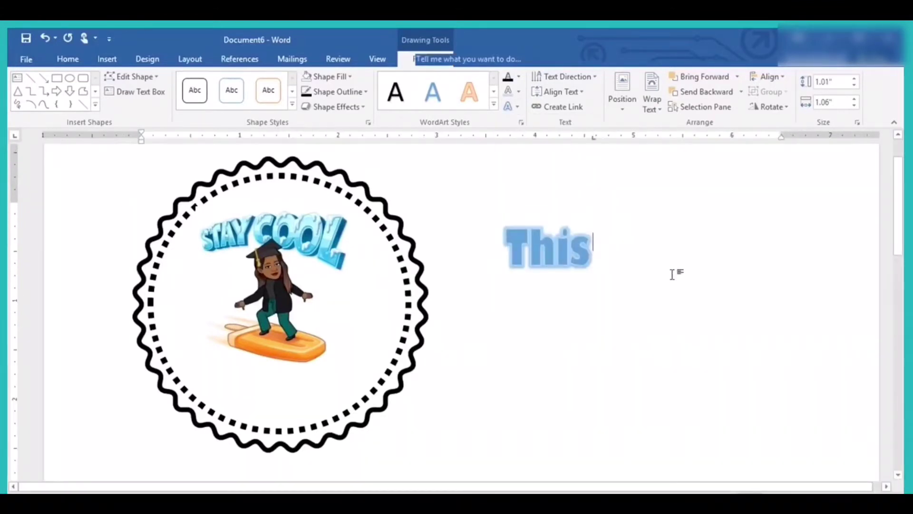
- Set the word 'This' to 26 point
click(554, 237)
drag(517, 240, 596, 252)
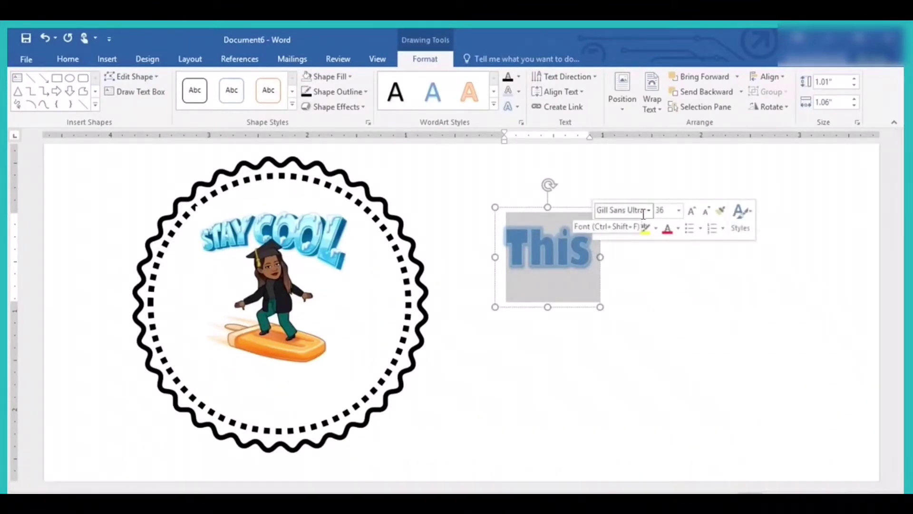
click(678, 215)
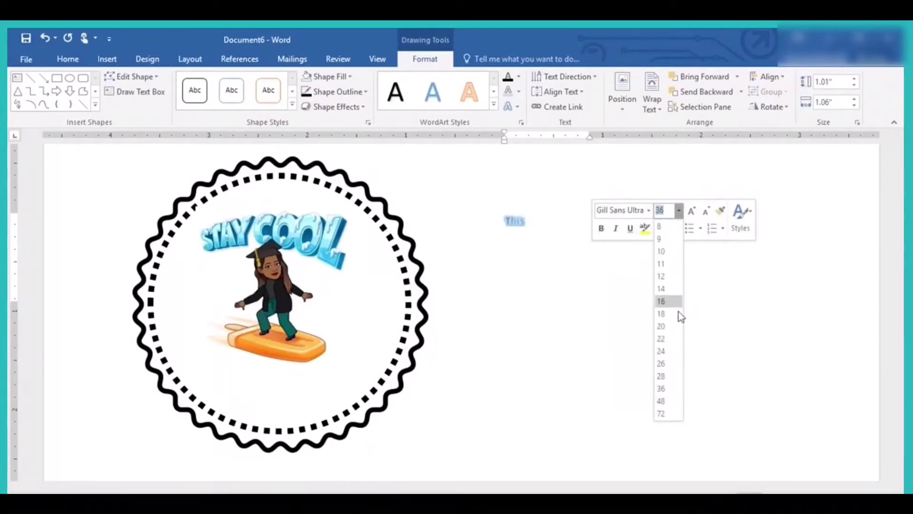
click(665, 367)
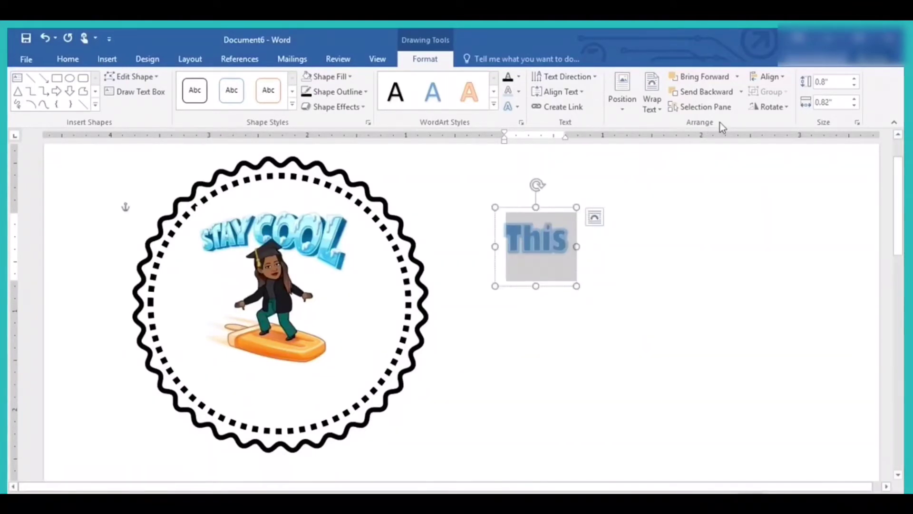
- Look through the Text Effects Transform options for 'This' without applying one
click(519, 110)
click(519, 109)
click(519, 109)
mouse_move(541, 273)
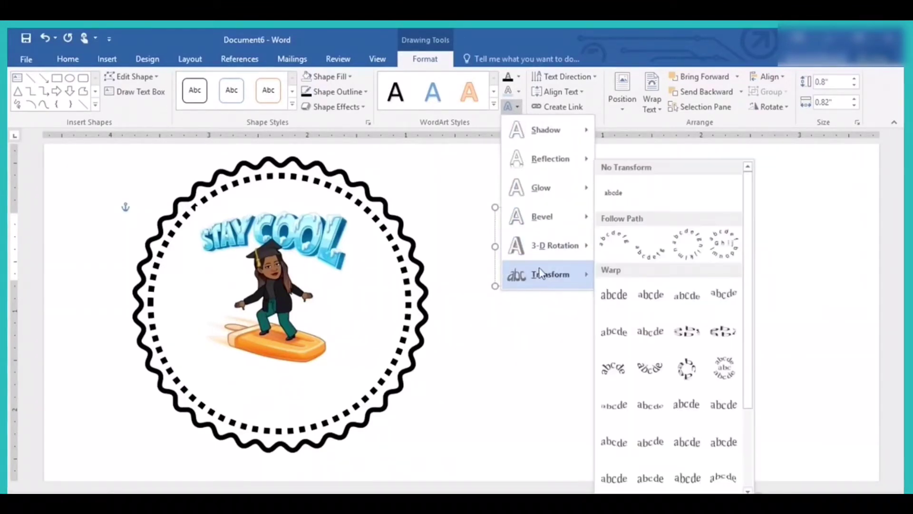
click(523, 319)
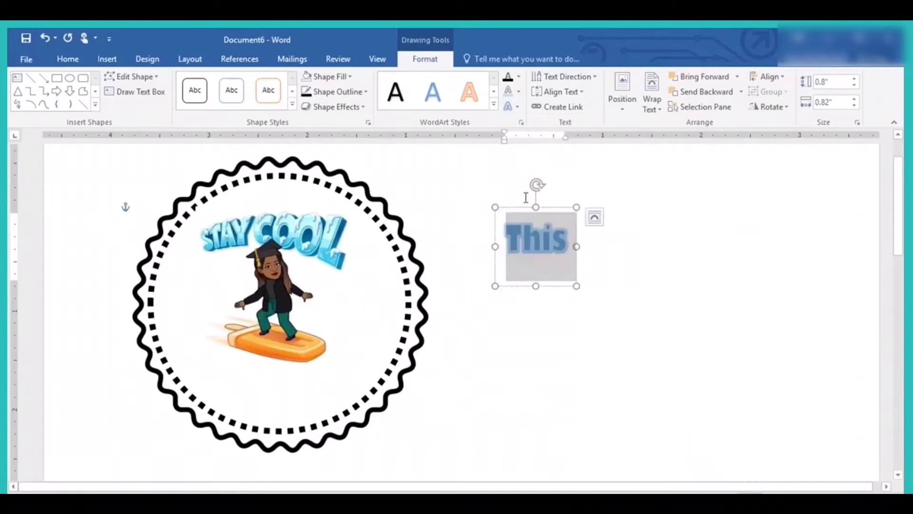
- Move 'This' onto the badge left of the bitmoji, previewing Transform effects without applying any
drag(521, 208, 206, 238)
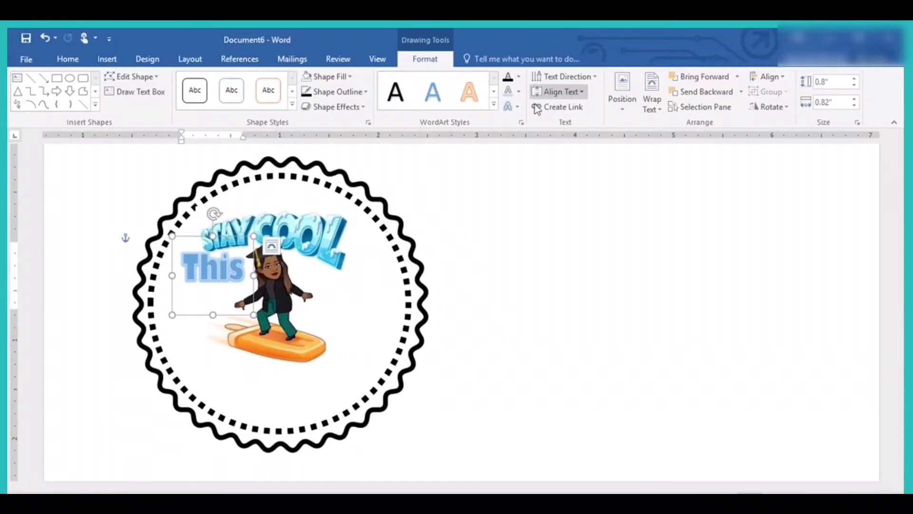
click(509, 106)
mouse_move(571, 275)
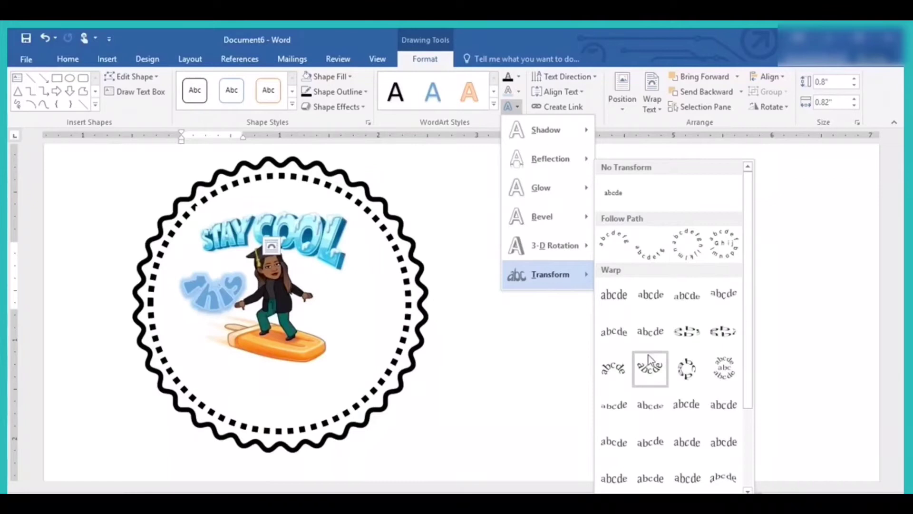
click(518, 383)
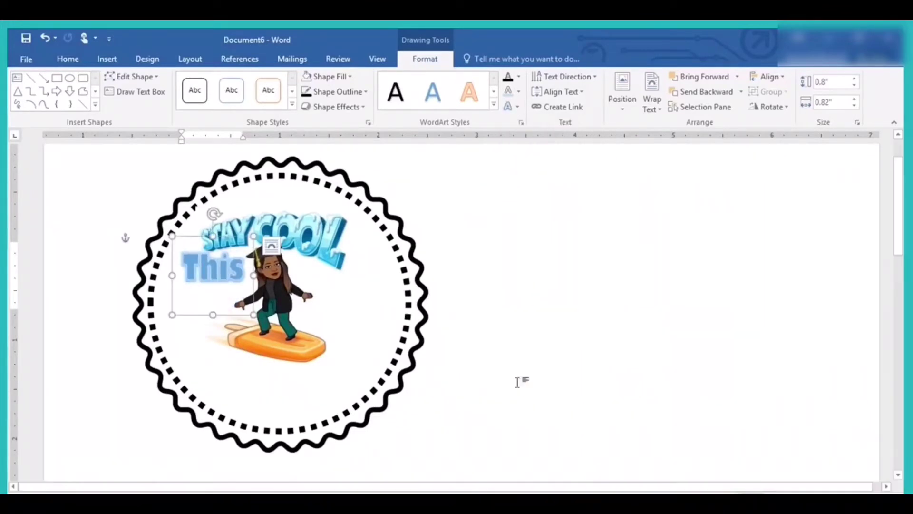
click(552, 209)
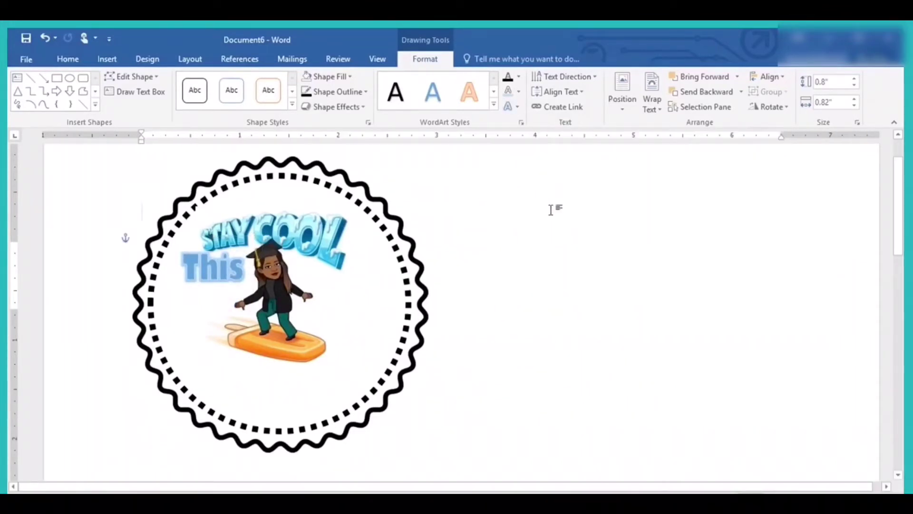
- Nudge the 'This' box down and tilt it slightly counter-clockwise
click(223, 269)
drag(184, 242, 185, 254)
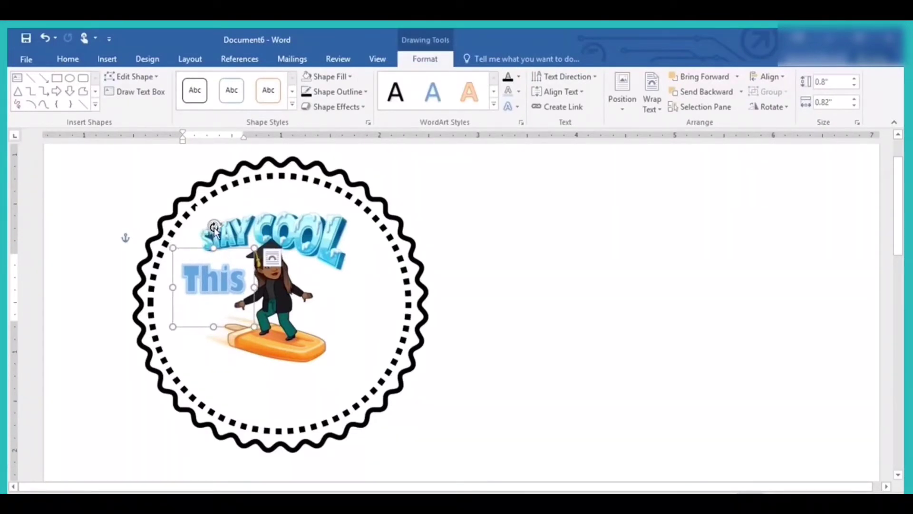
drag(214, 227, 204, 231)
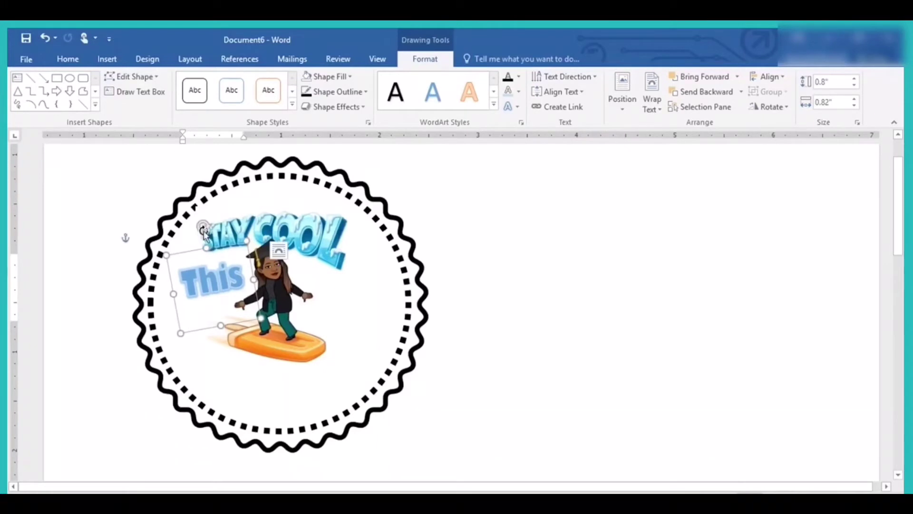
- Set 'This' to 22 point and copy its text box
double_click(185, 281)
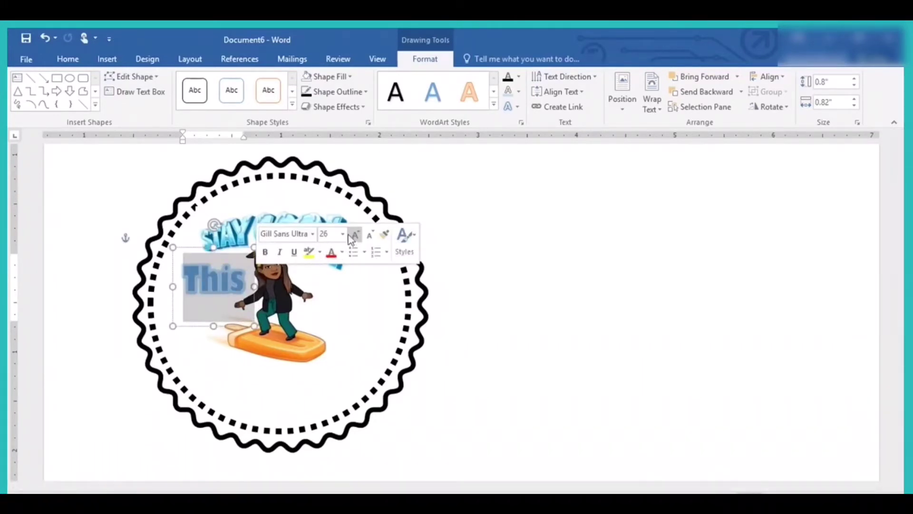
click(343, 234)
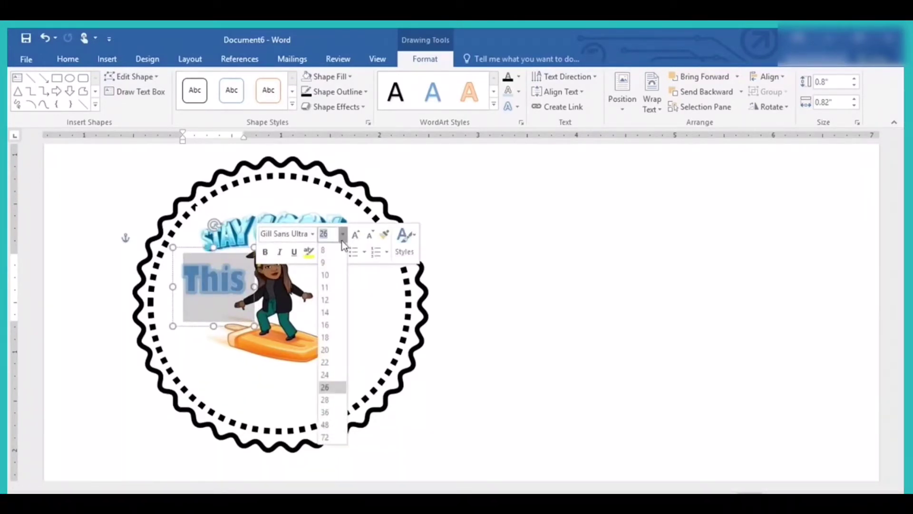
click(332, 366)
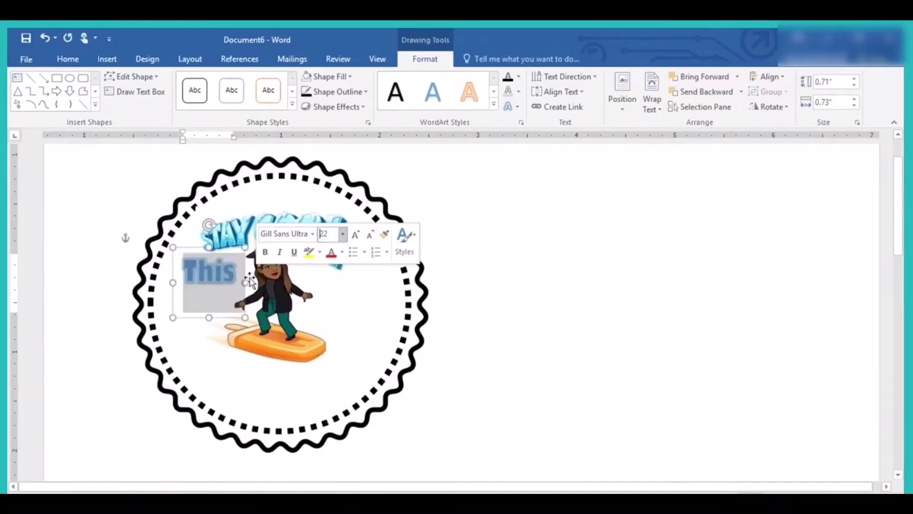
right_click(190, 252)
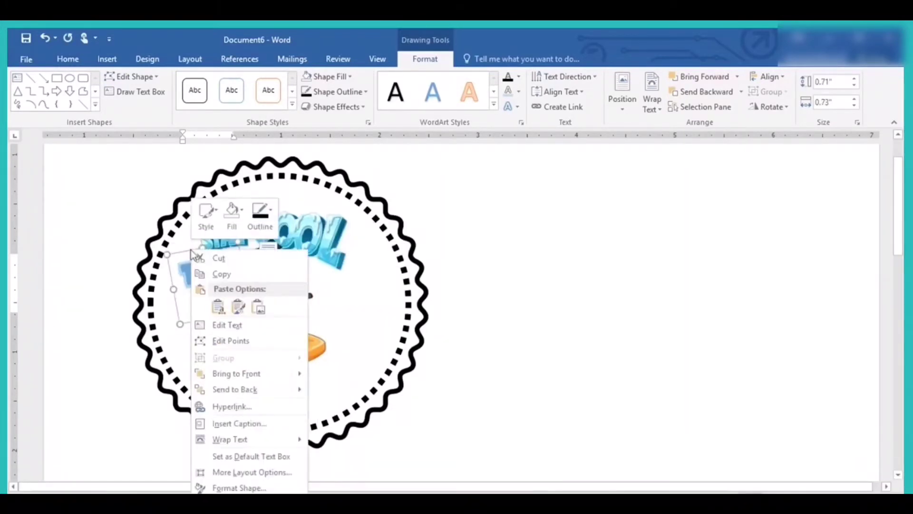
click(232, 281)
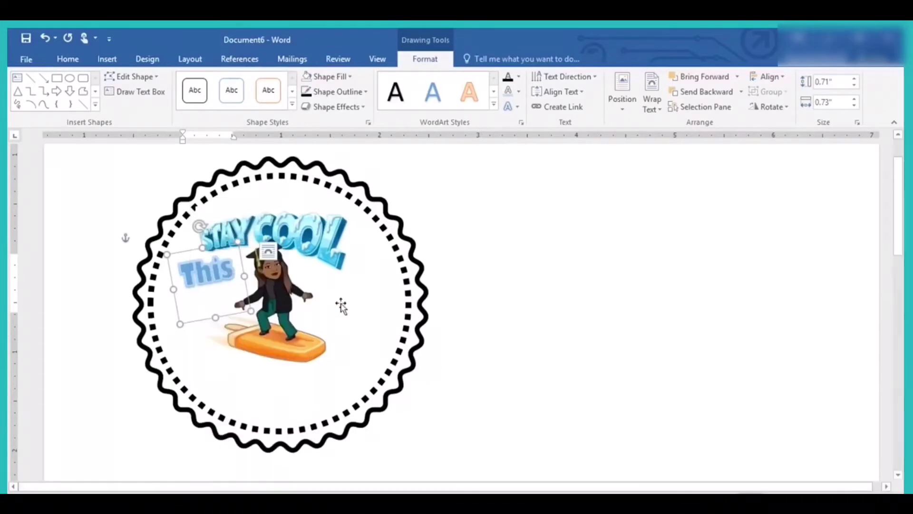
right_click(351, 301)
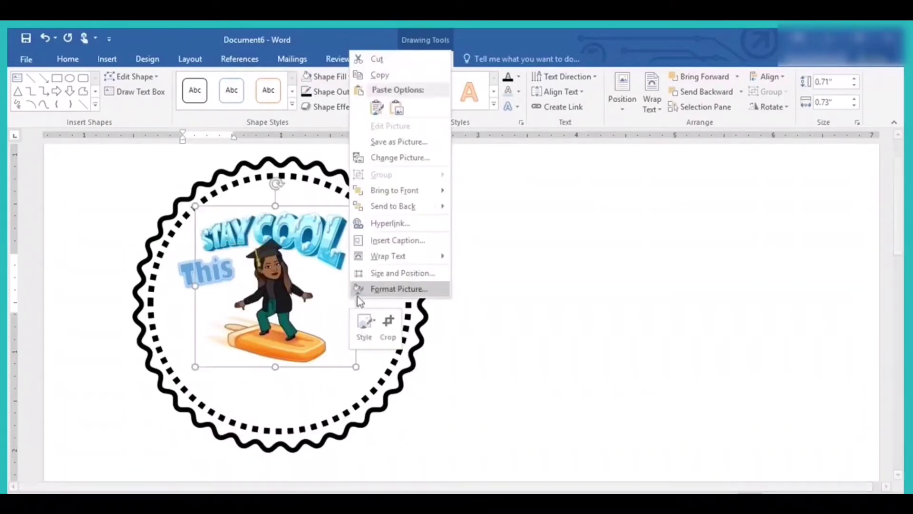
- Paste the copied box right of the bitmoji, change its text to 'Summer', and tilt it clockwise
click(376, 109)
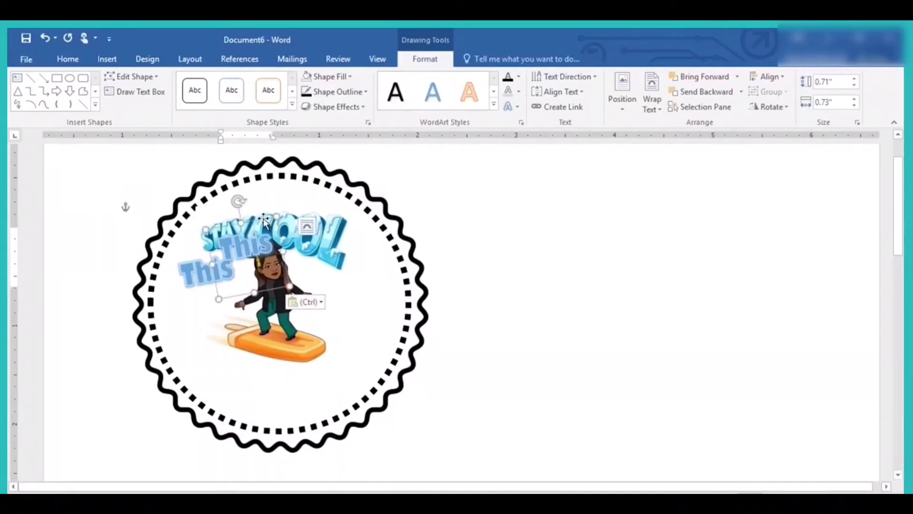
drag(264, 221, 356, 250)
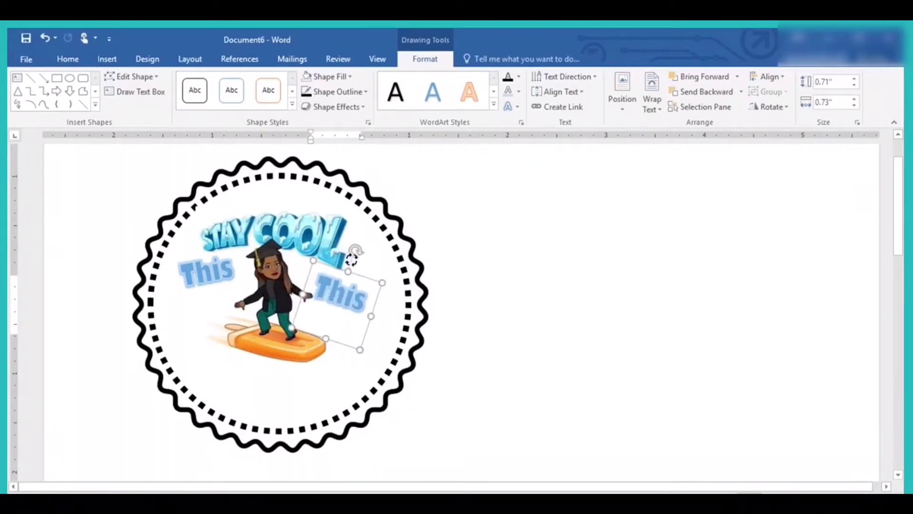
drag(320, 279, 368, 289)
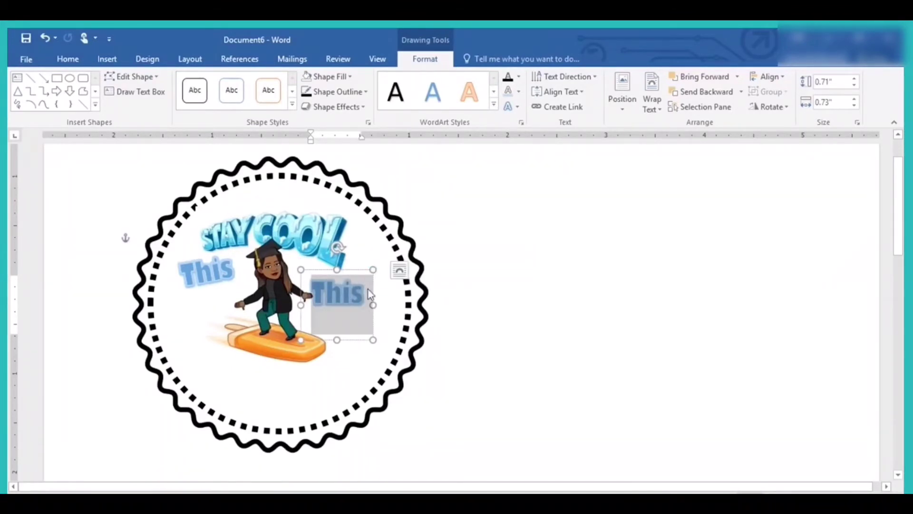
text(Summer)
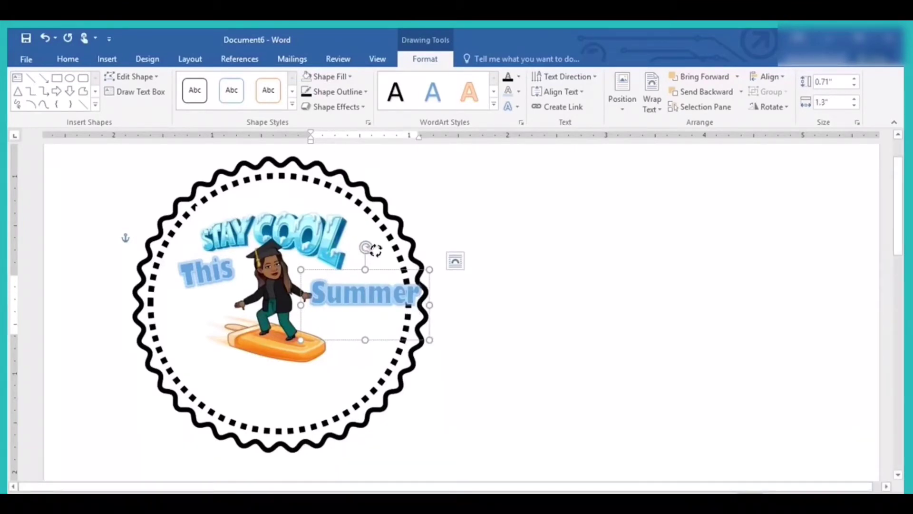
drag(375, 250, 332, 257)
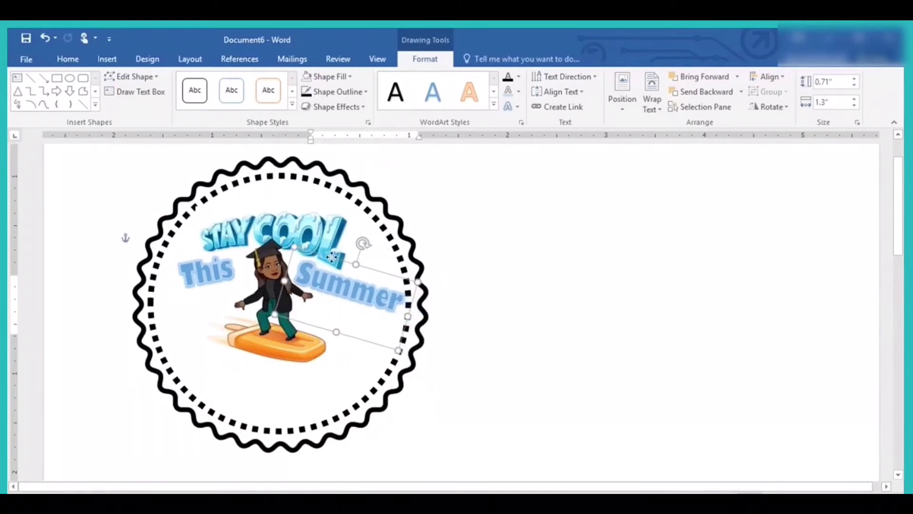
- Nudge 'This' slightly down and right, then review the layout
click(201, 268)
drag(189, 249, 198, 249)
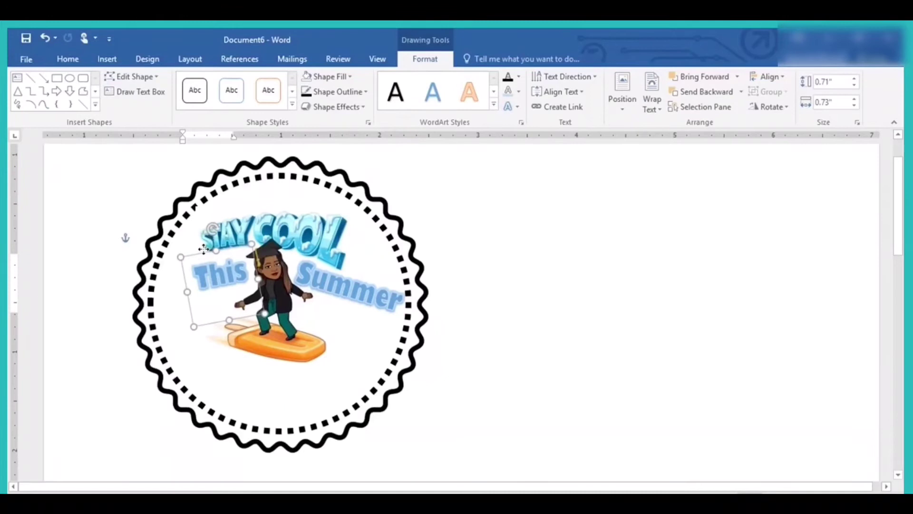
click(480, 293)
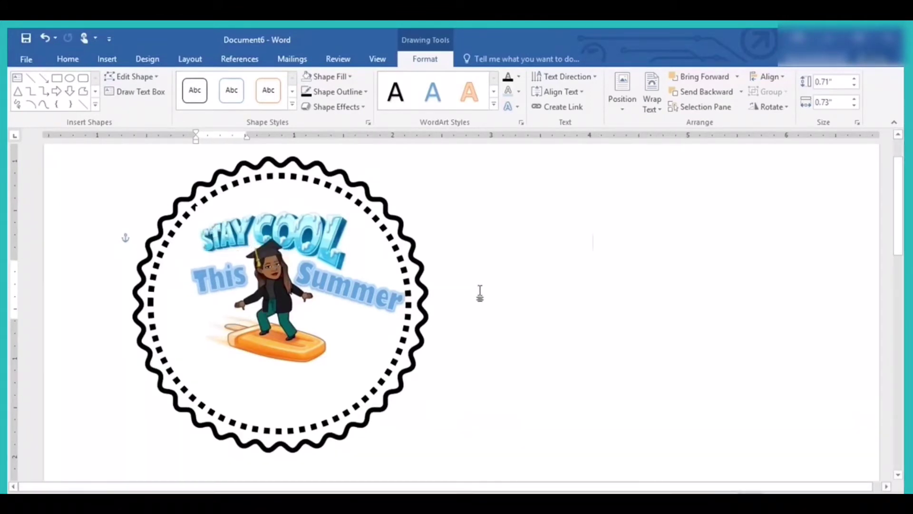
click(321, 283)
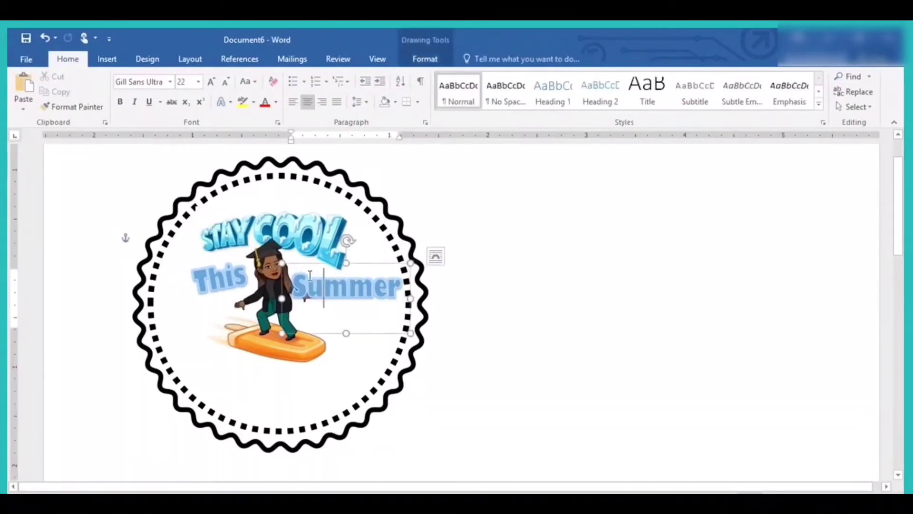
click(529, 261)
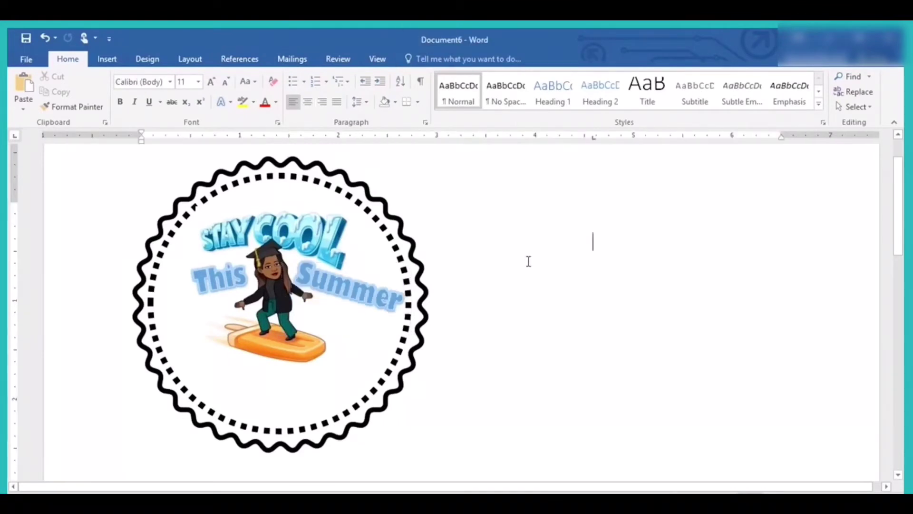
click(302, 273)
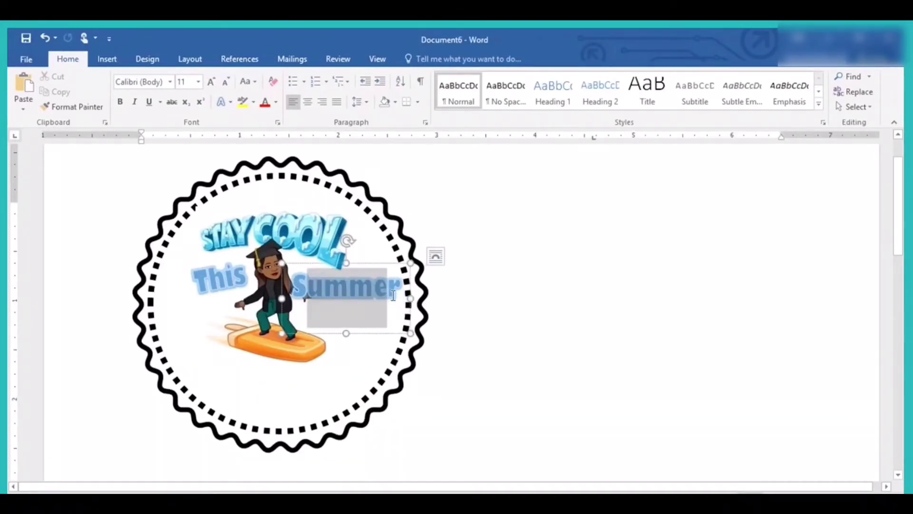
- Set the word 'Summer' to 20 pt
double_click(328, 291)
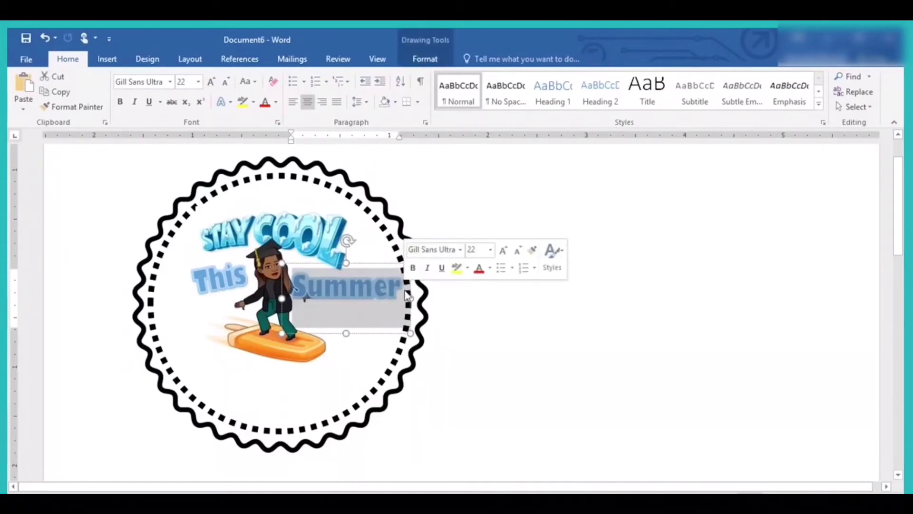
click(492, 251)
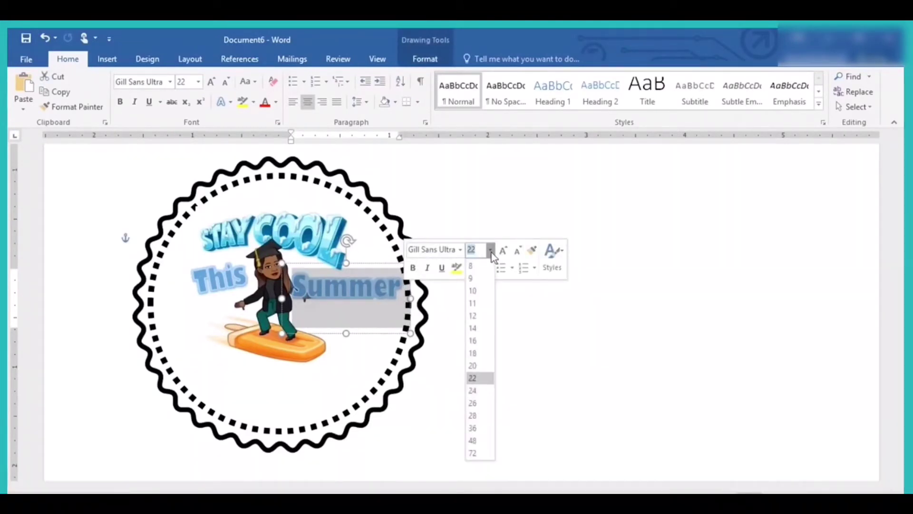
click(475, 366)
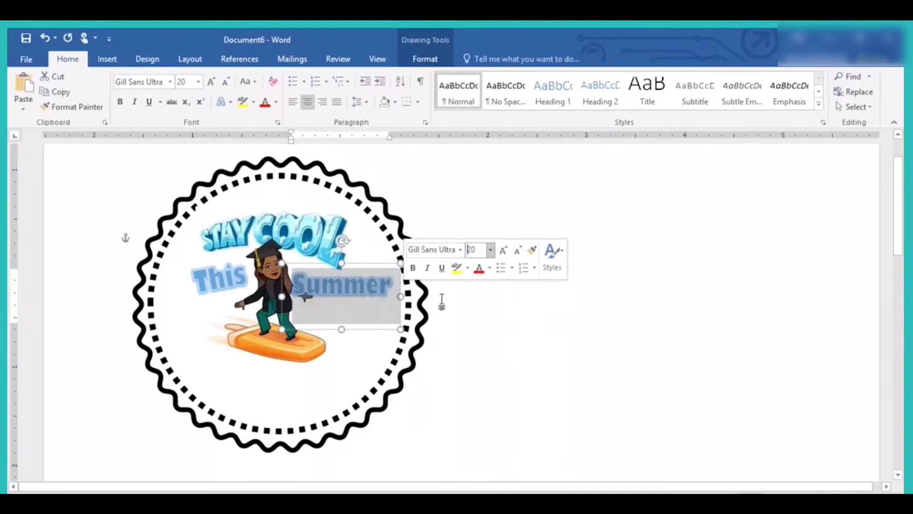
click(593, 240)
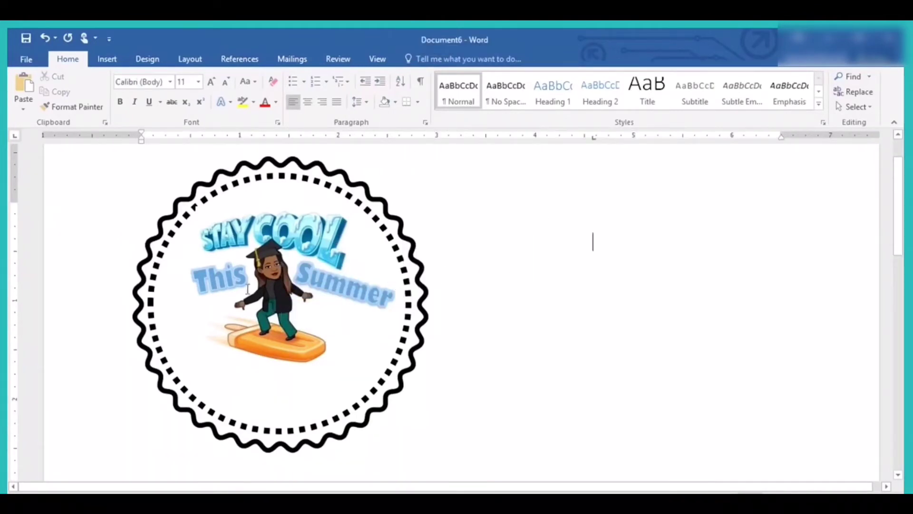
- Adjust the tilt of 'This', rotate 'Summer' clockwise about 15°, and nudge the STAY COOL picture up
click(227, 283)
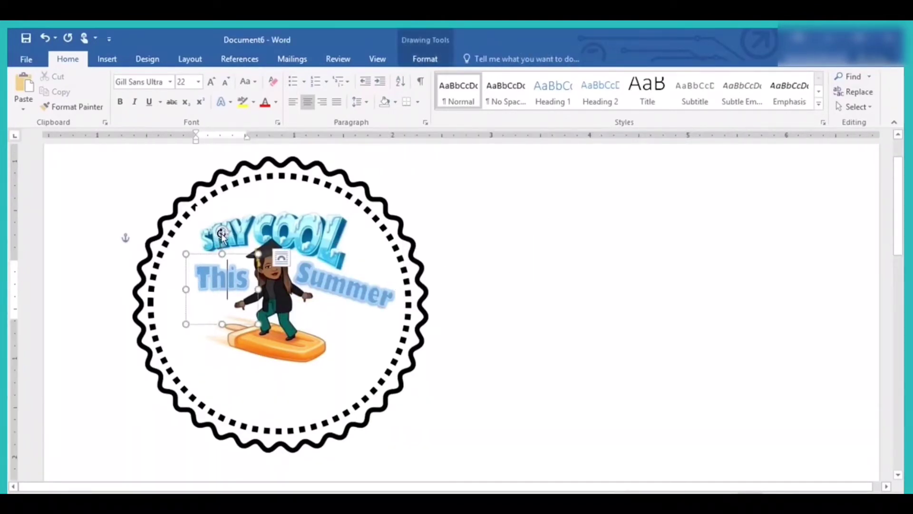
mouse_move(221, 236)
mouse_down()
mouse_move(234, 239)
mouse_move(226, 241)
mouse_up()
click(352, 289)
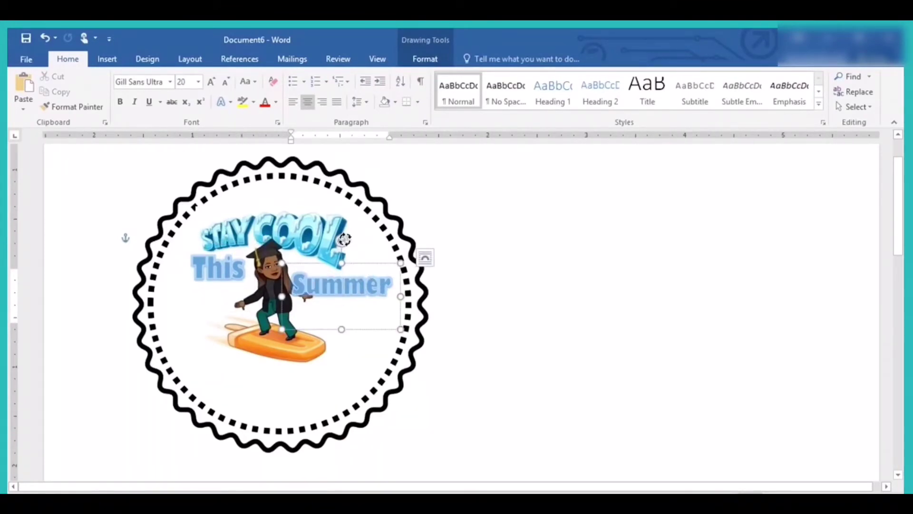
drag(343, 238, 358, 243)
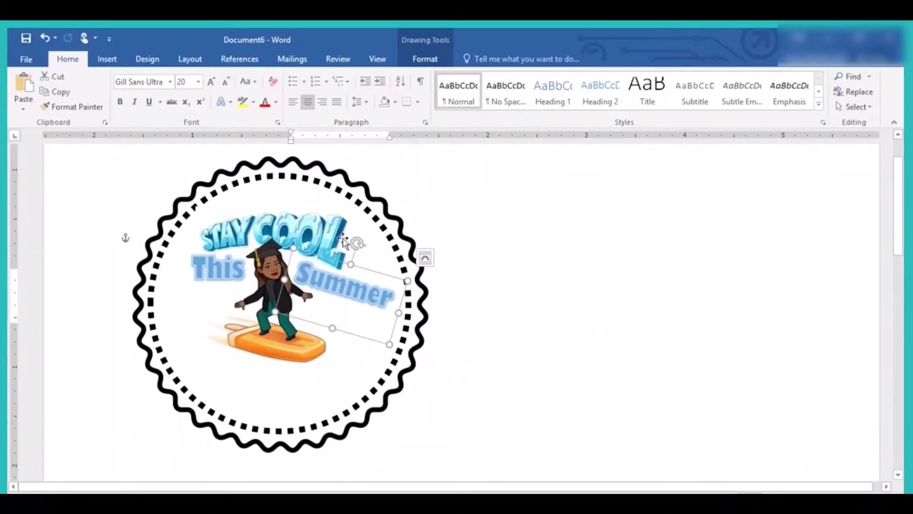
click(517, 328)
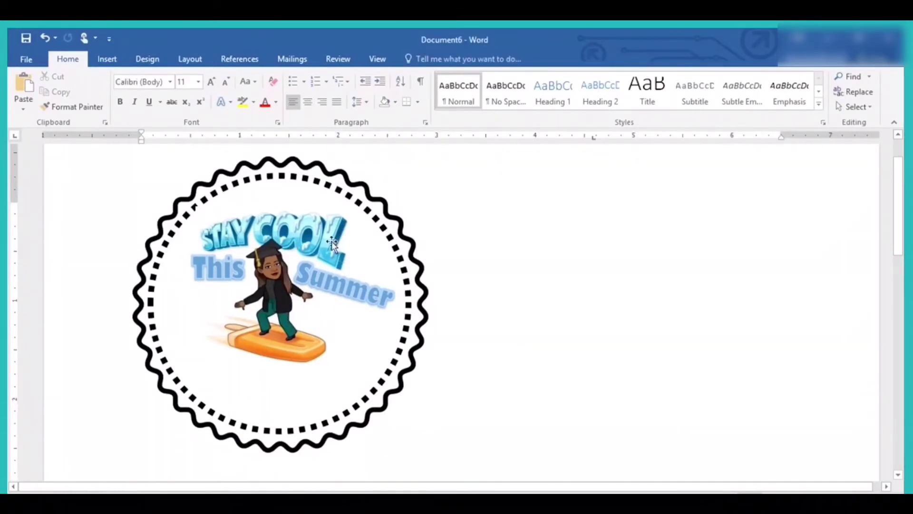
drag(279, 325, 280, 298)
- Nudge the bitmoji picture slightly and move 'This' a little lower
click(278, 309)
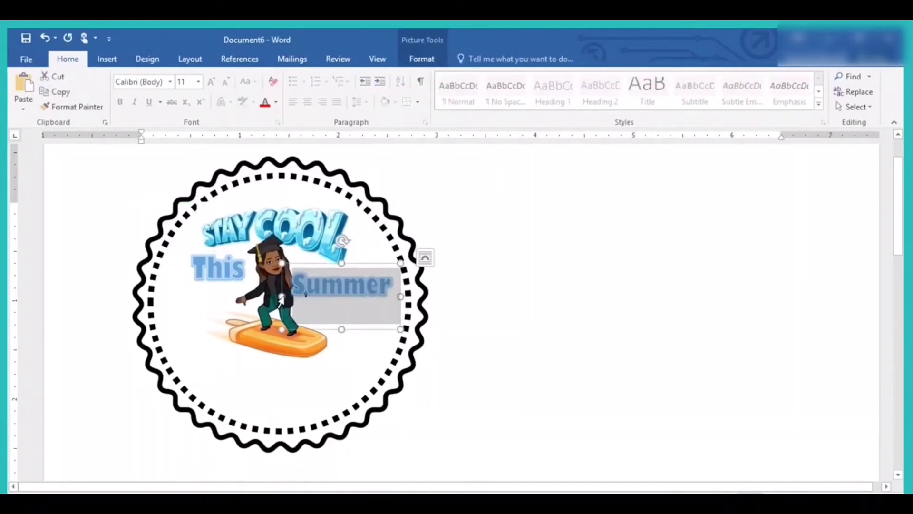
click(281, 304)
click(269, 323)
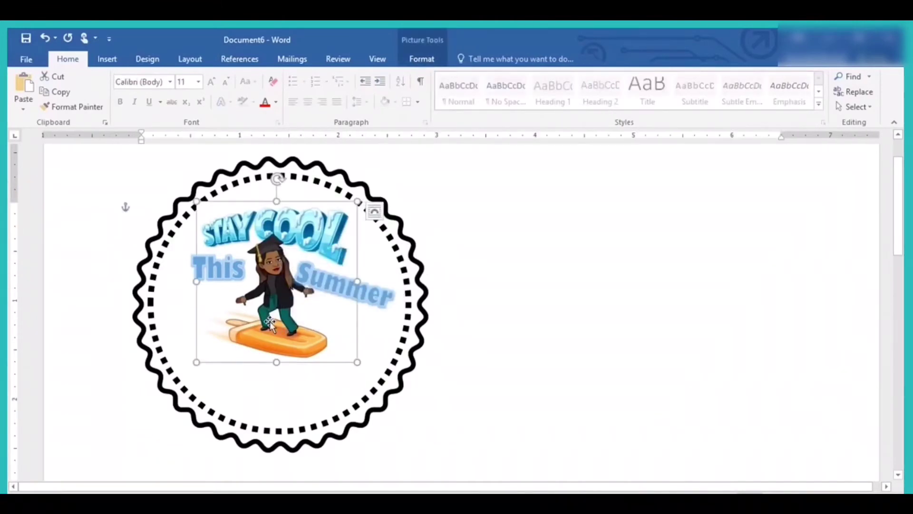
drag(269, 323, 273, 344)
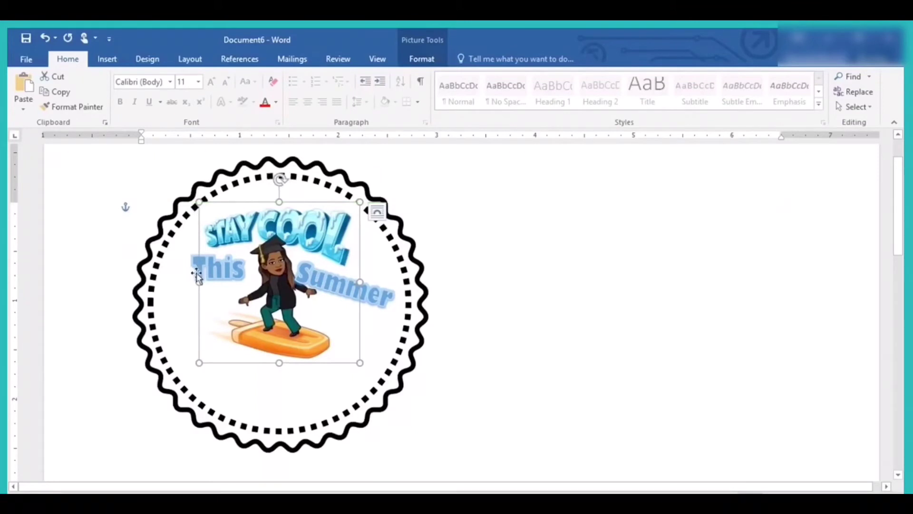
double_click(197, 275)
click(208, 275)
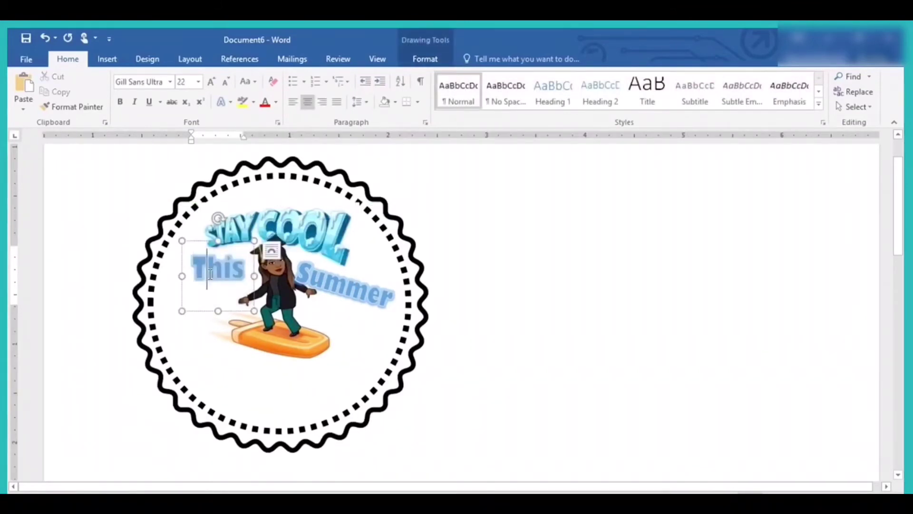
drag(193, 244, 192, 252)
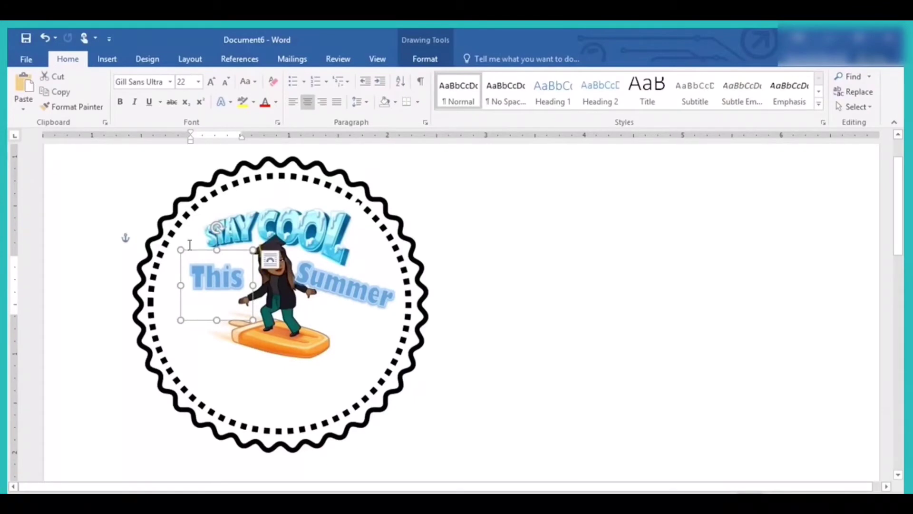
- Reposition 'Summer' so it sits level with 'This' beside the surfing figure
click(350, 287)
click(361, 278)
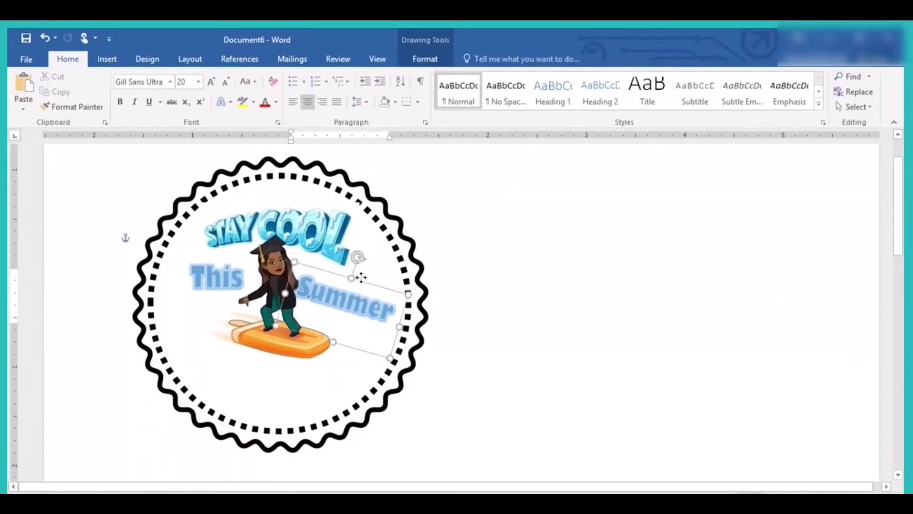
drag(361, 278, 364, 296)
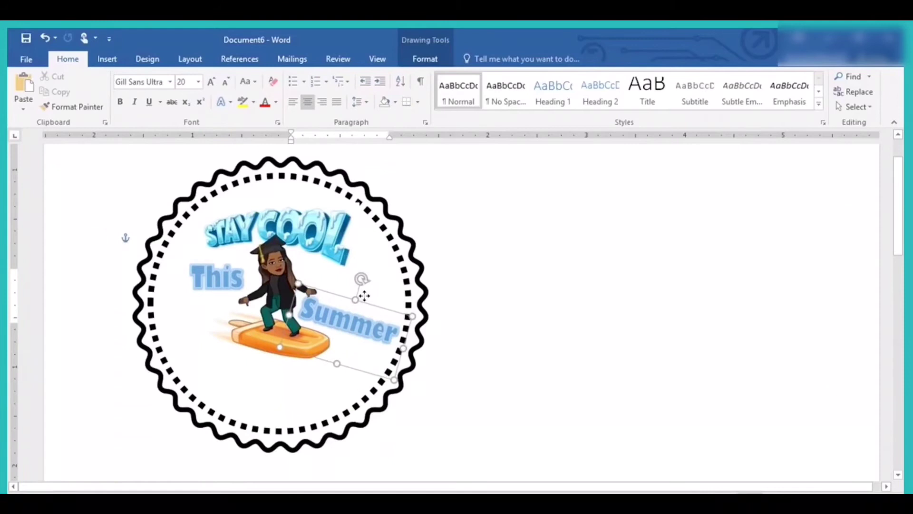
click(506, 271)
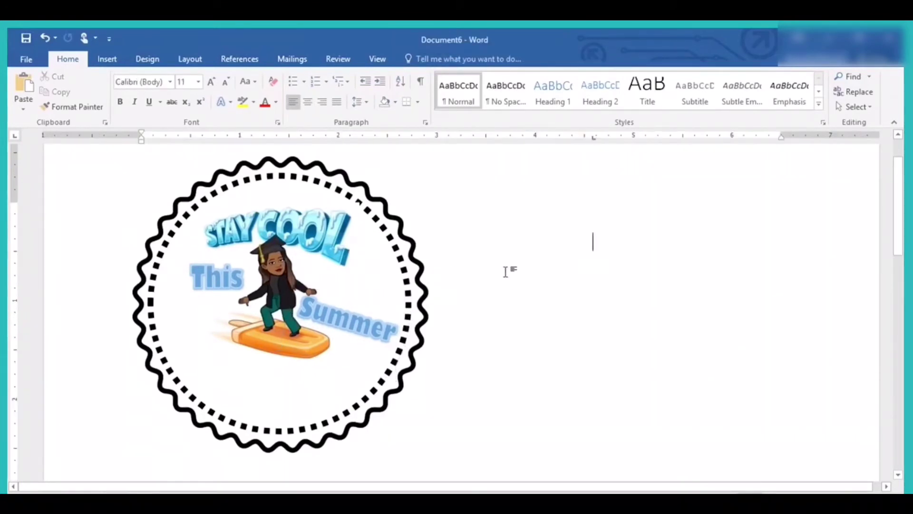
click(347, 318)
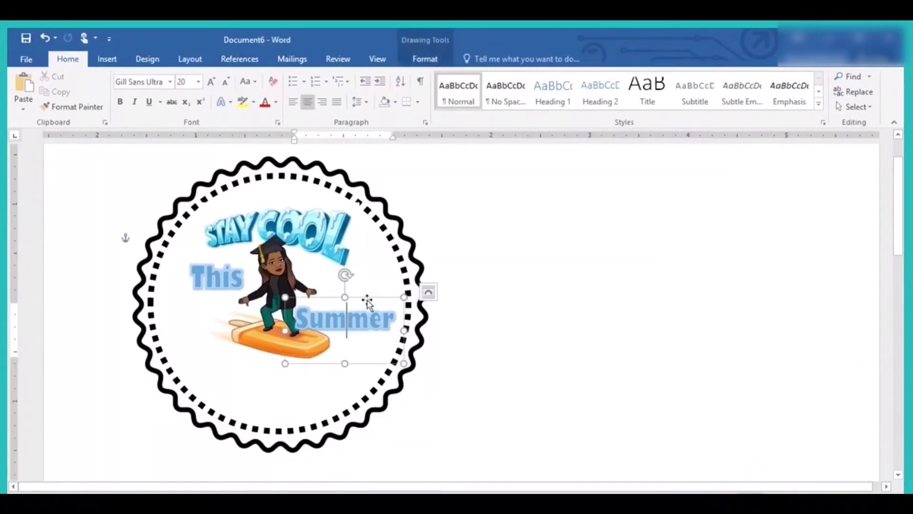
drag(371, 302, 378, 259)
click(379, 258)
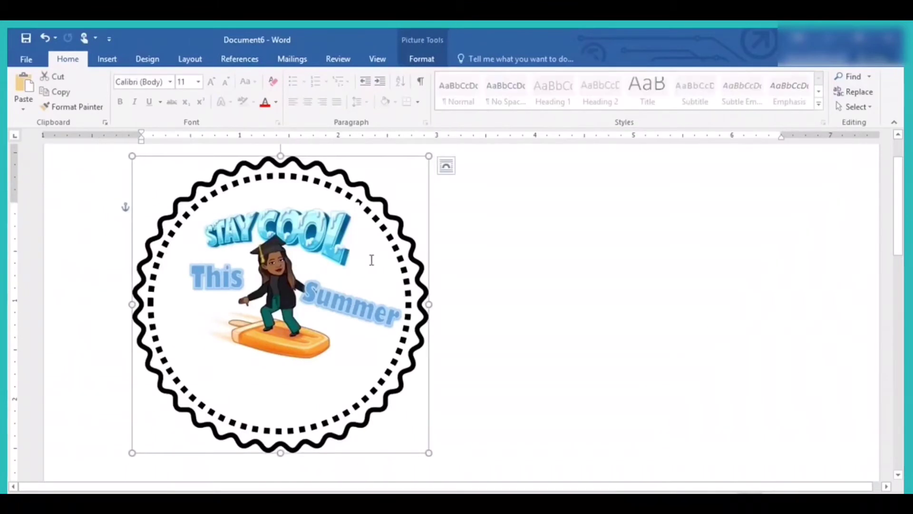
click(364, 304)
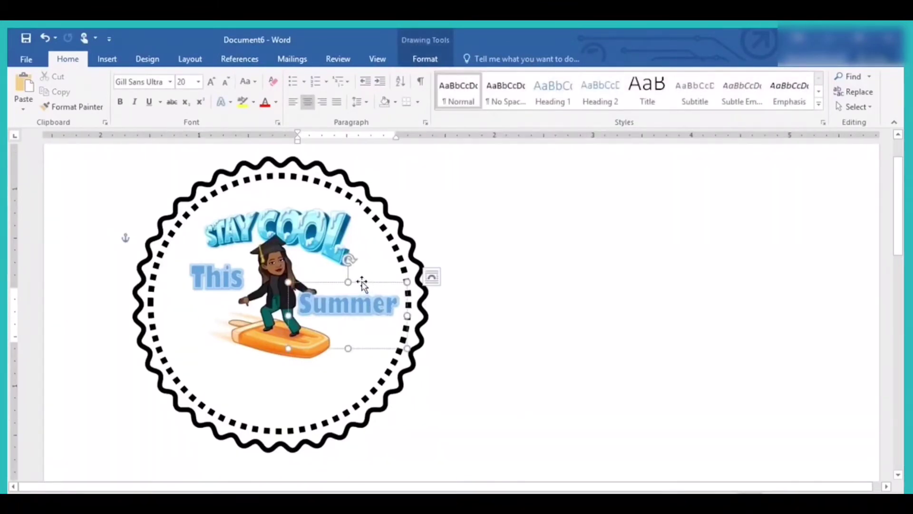
drag(363, 285, 363, 264)
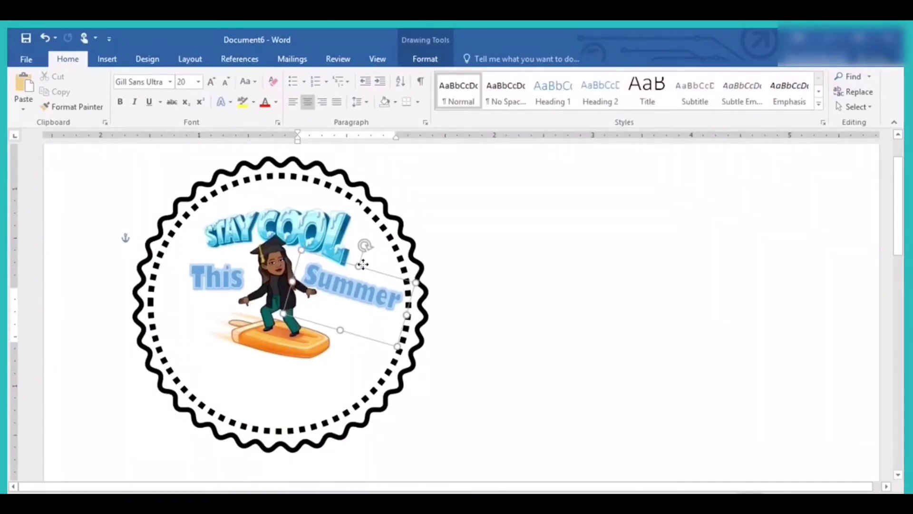
click(551, 326)
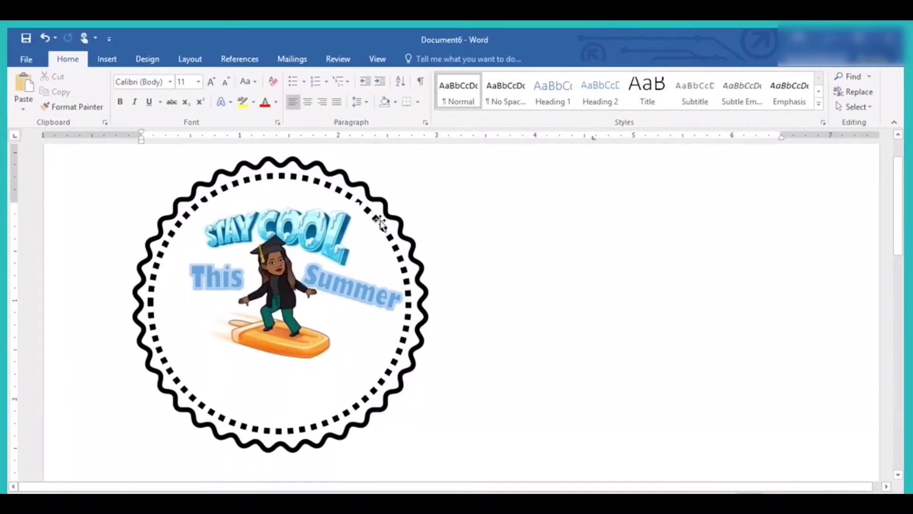
- Insert a WordArt box in the second style reading 'I love you'
click(108, 61)
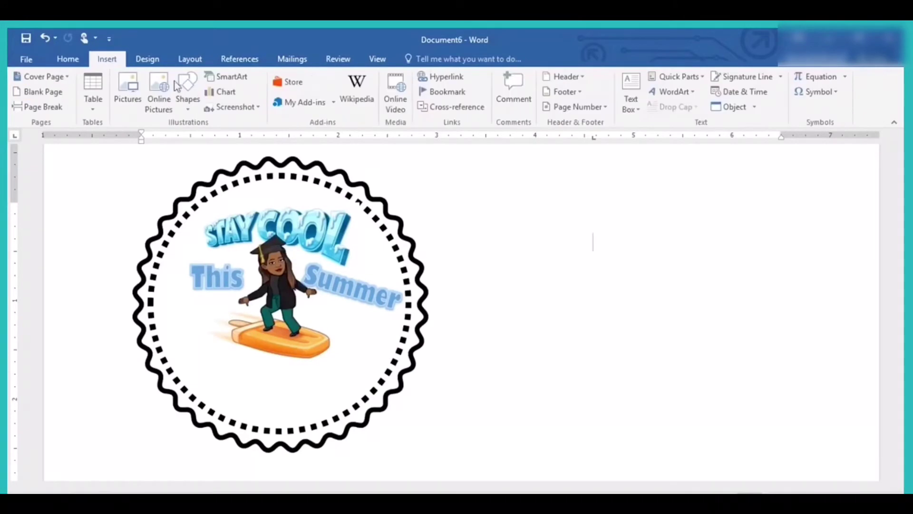
click(667, 93)
click(696, 125)
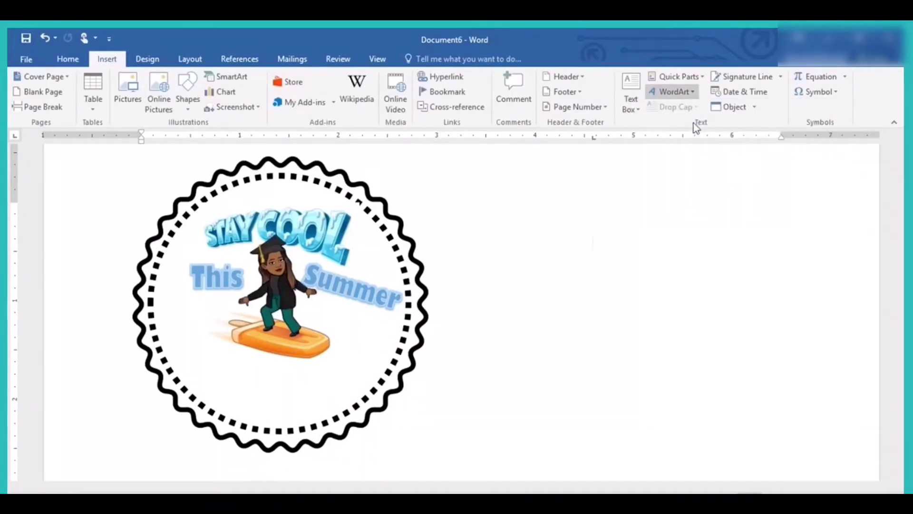
mouse_move(416, 232)
mouse_down()
mouse_move(683, 255)
mouse_move(741, 250)
mouse_up()
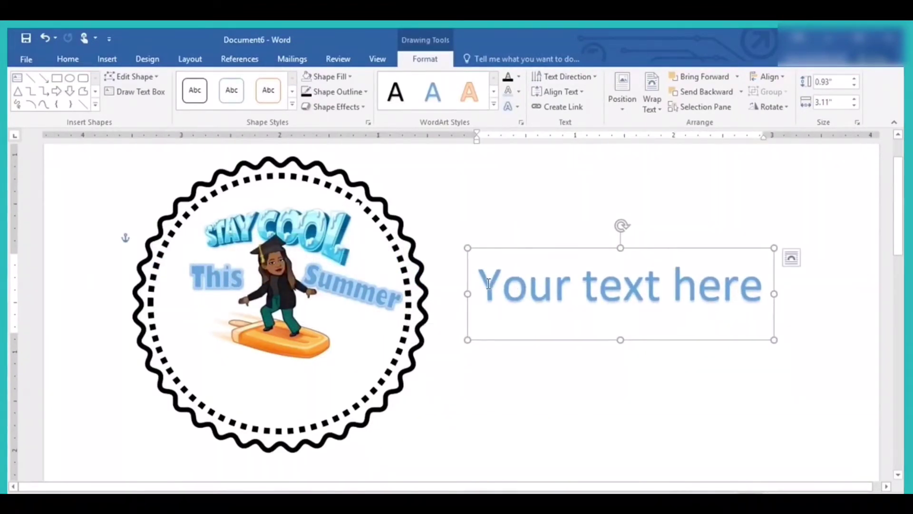
drag(488, 284, 833, 340)
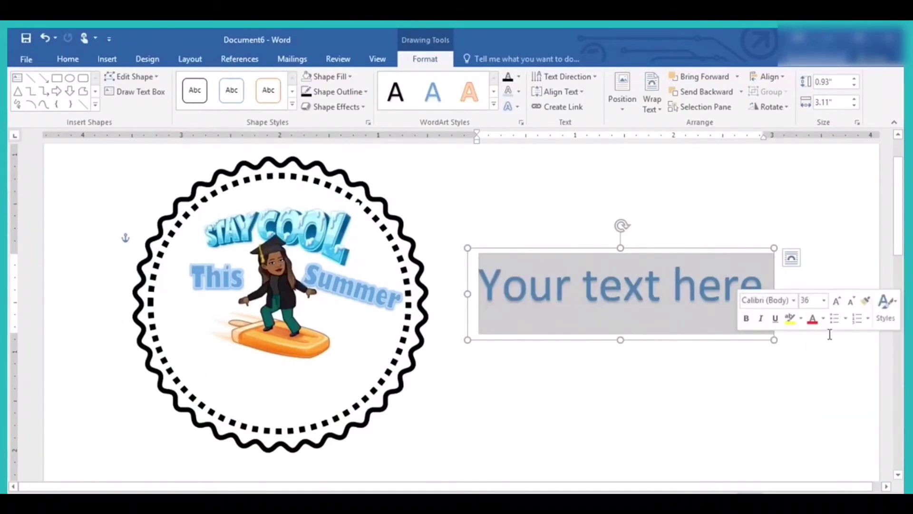
text(I)
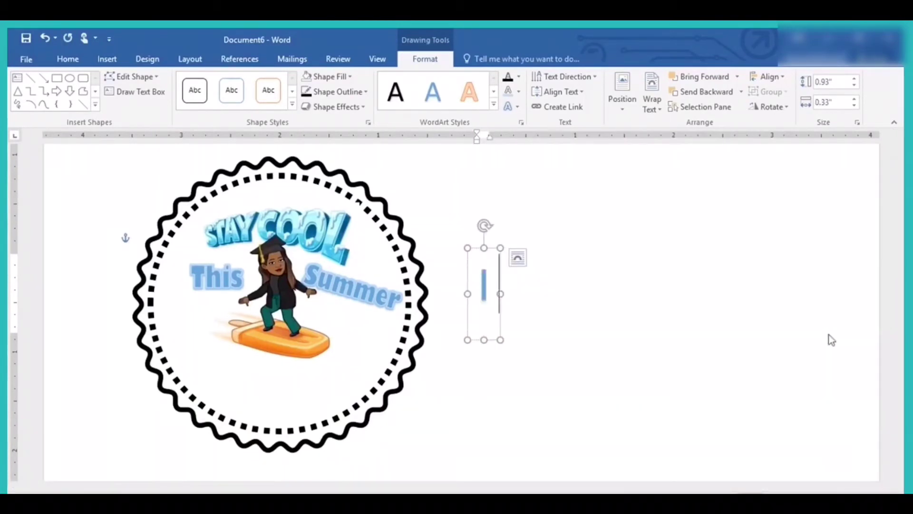
text( Iove)
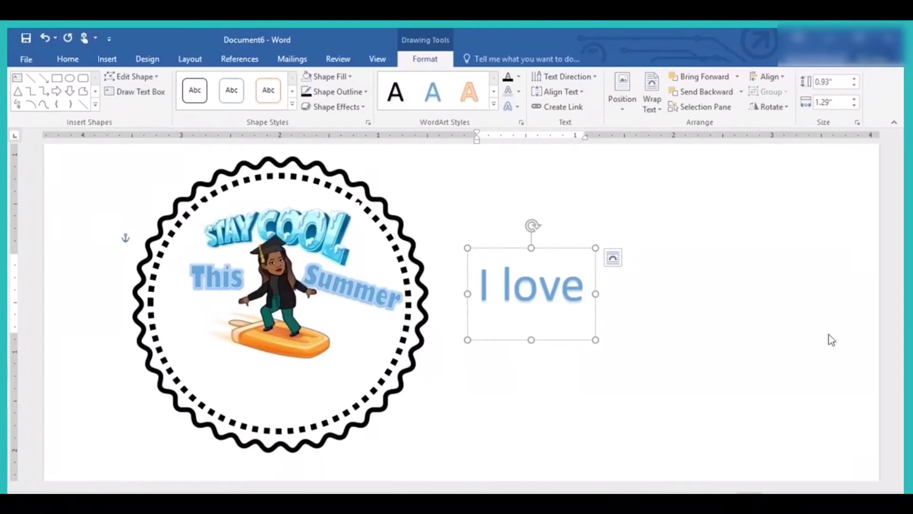
text( you)
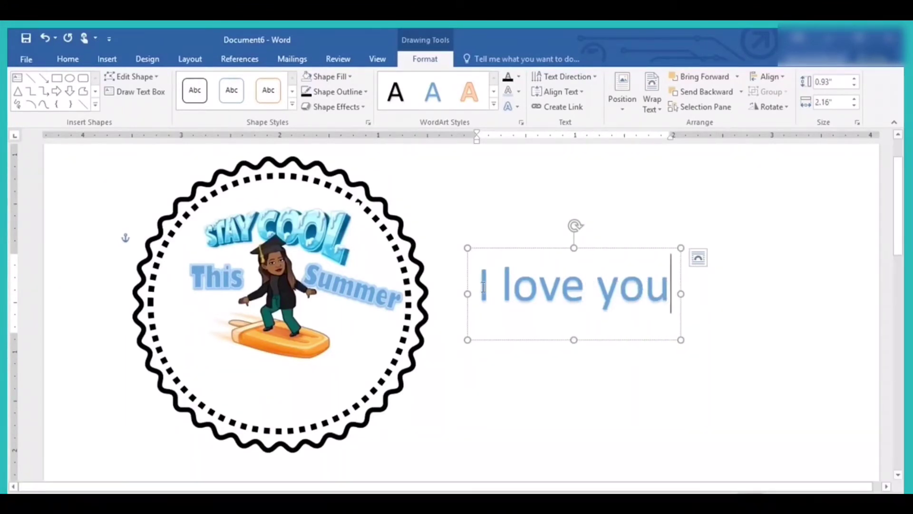
- Set 'I love you' to 24 pt and move it into the circle below the surfer
drag(479, 286, 650, 310)
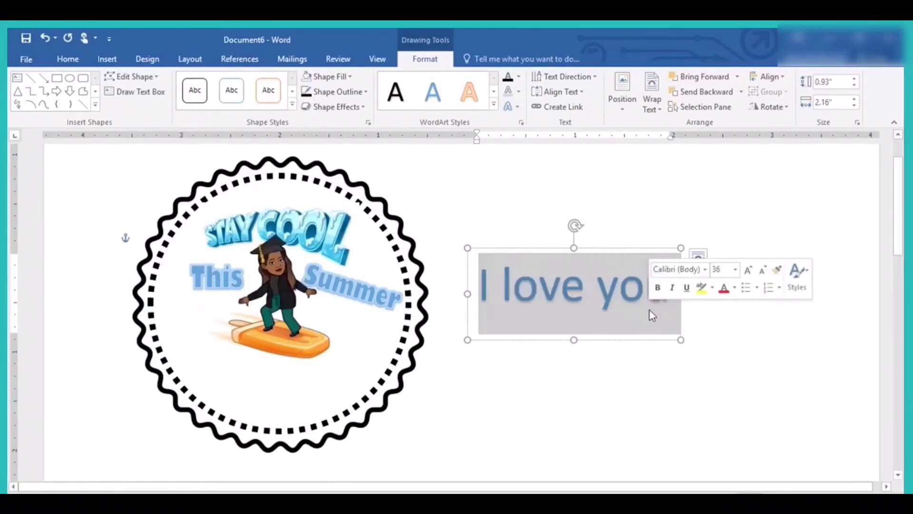
click(734, 270)
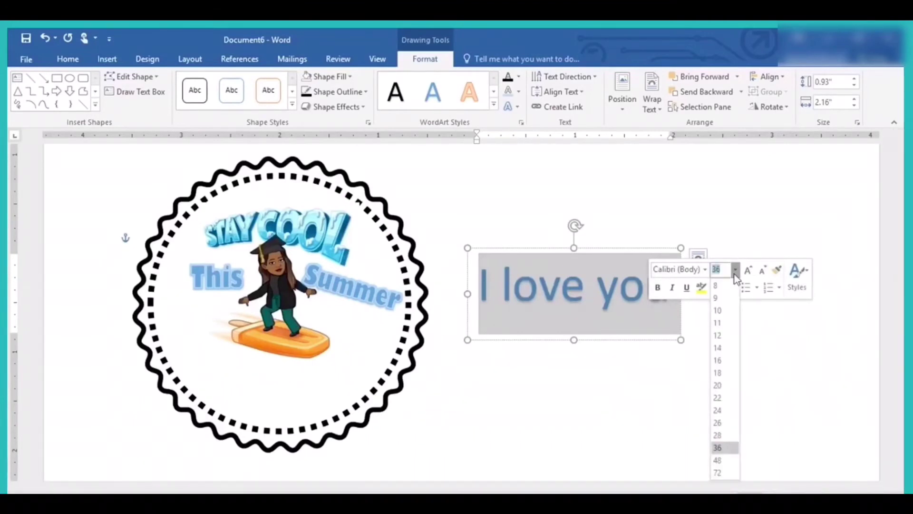
click(717, 410)
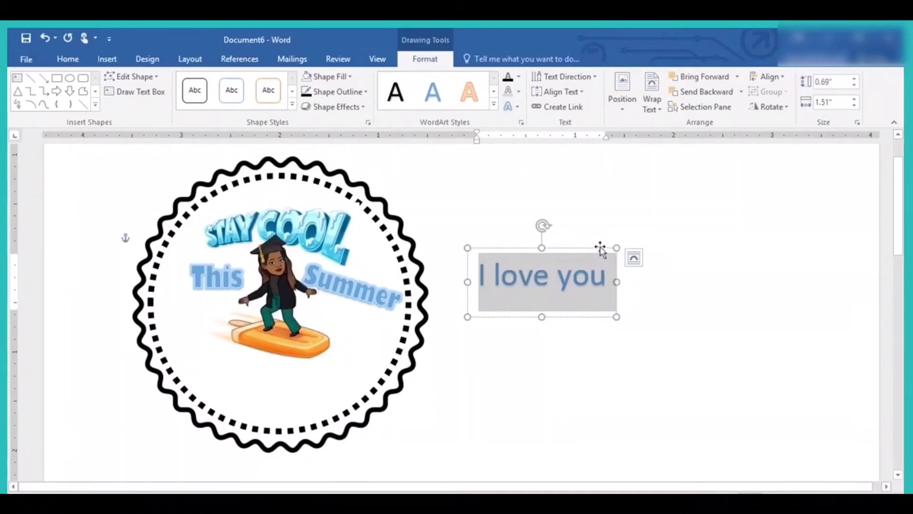
drag(602, 249, 340, 349)
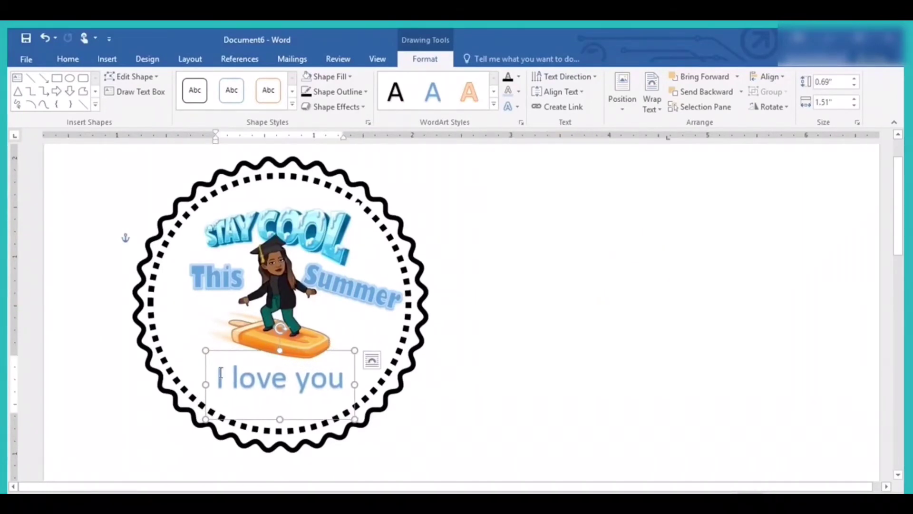
- Apply the Stockholm font to 'I love you' and centre it beneath the surfer
triple_click(262, 377)
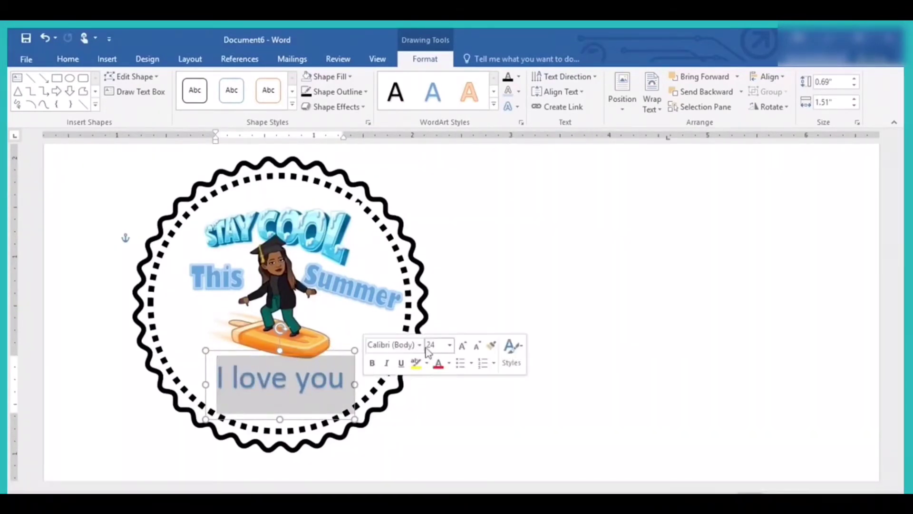
click(421, 345)
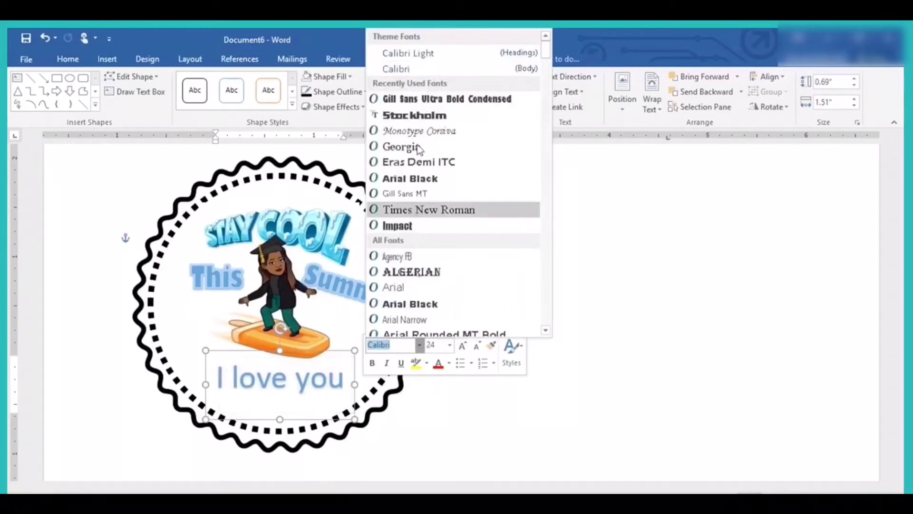
click(442, 116)
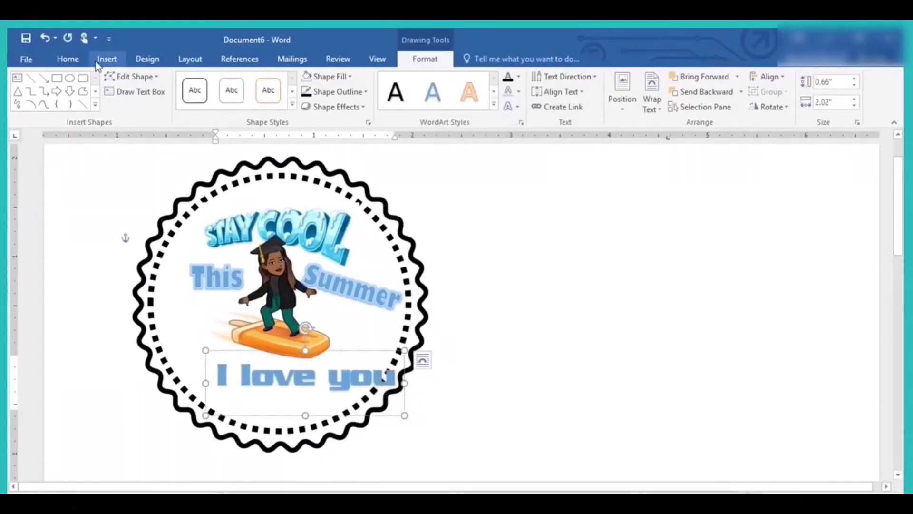
click(390, 322)
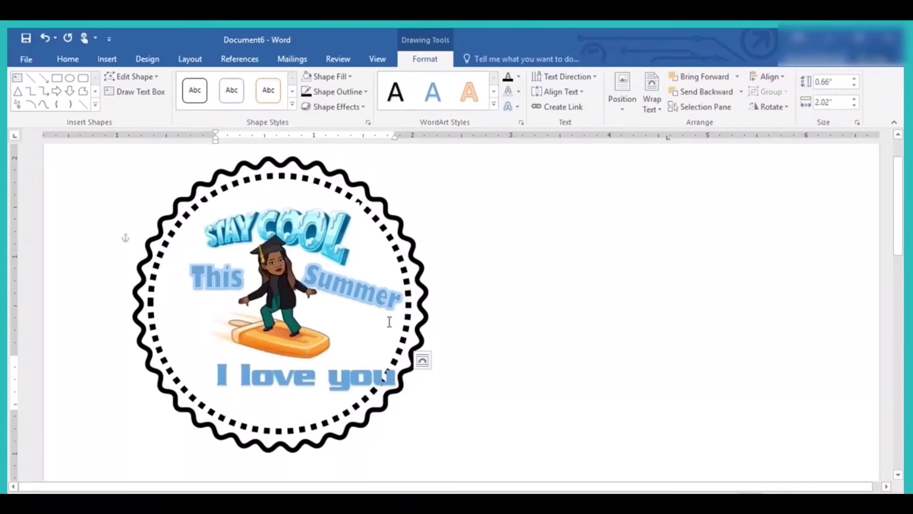
triple_click(375, 371)
click(376, 371)
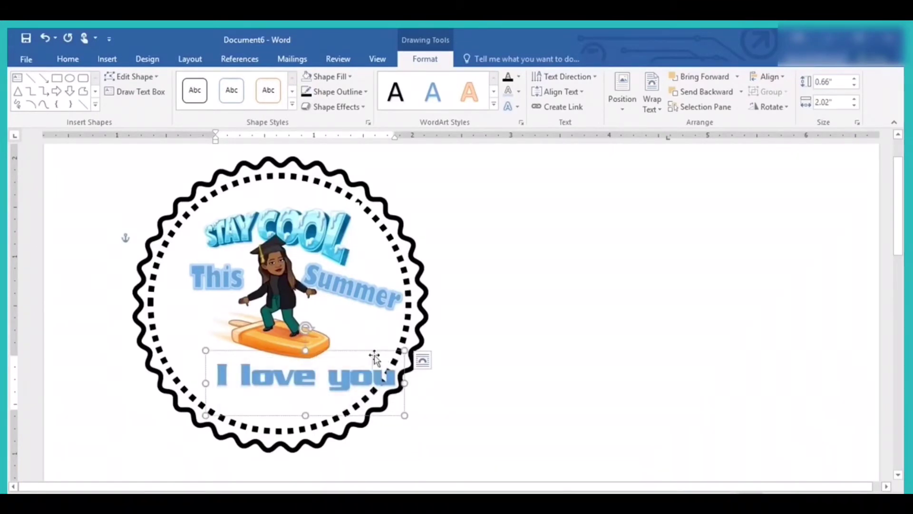
drag(373, 356, 349, 355)
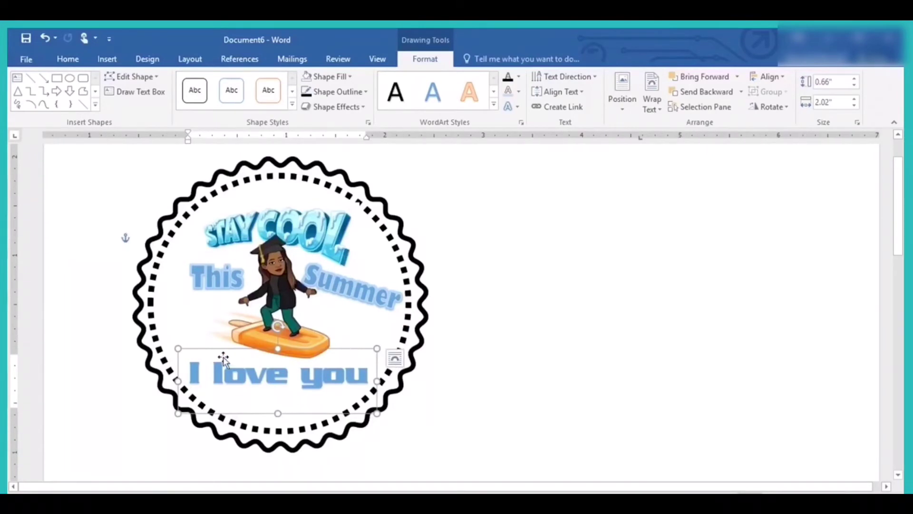
drag(188, 367, 375, 378)
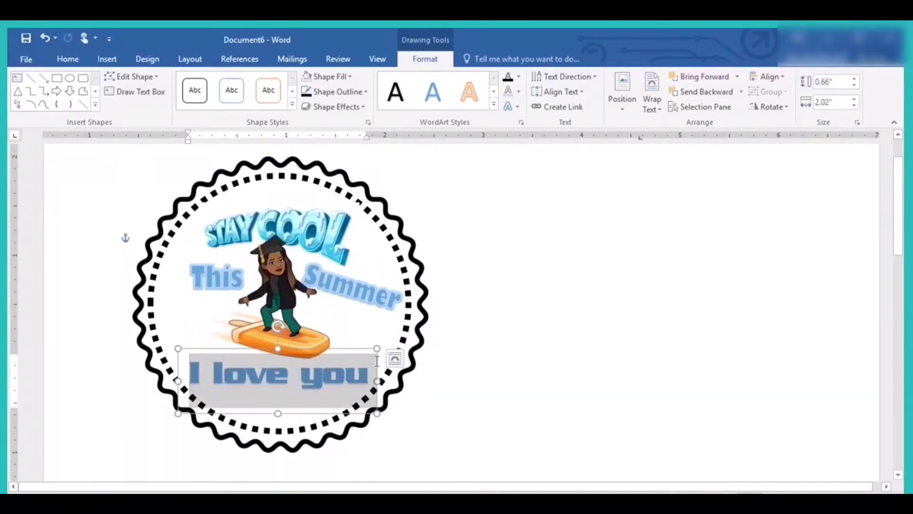
- Apply the Arch Down transform to 'I love you' and move it up inside the badge
click(518, 108)
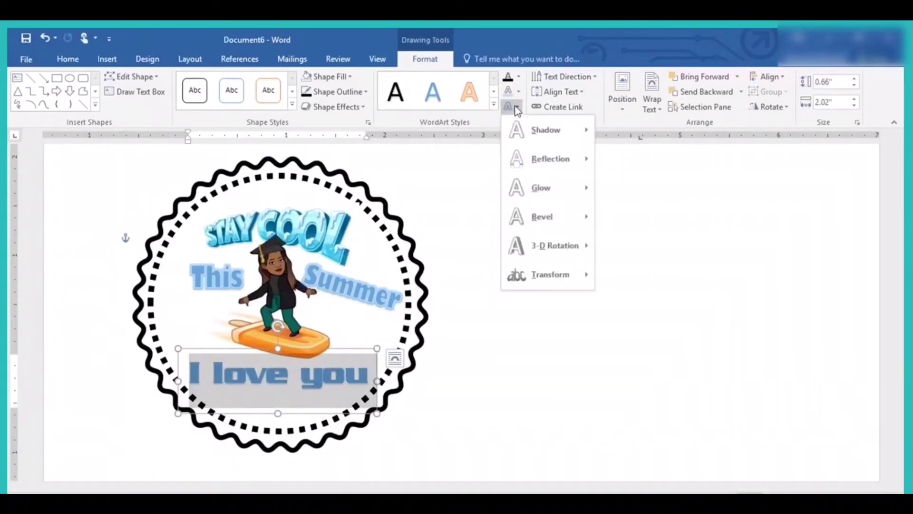
mouse_move(569, 280)
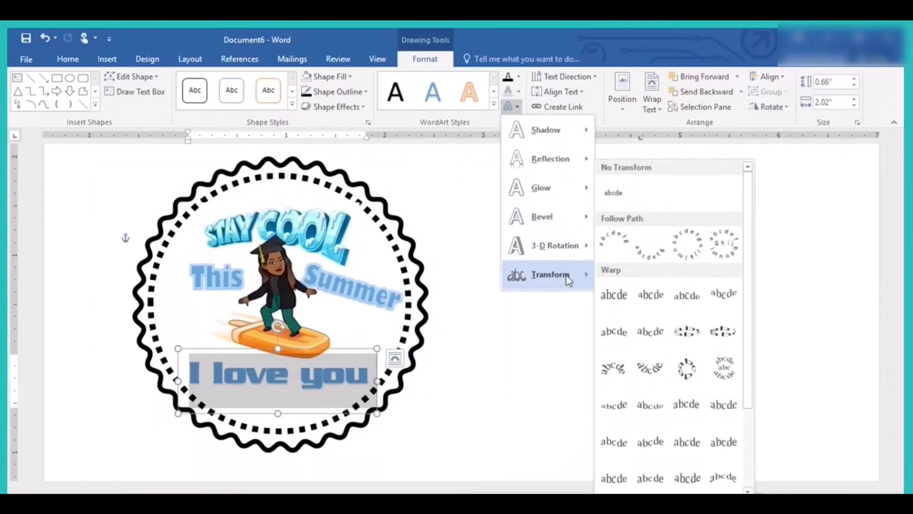
click(652, 254)
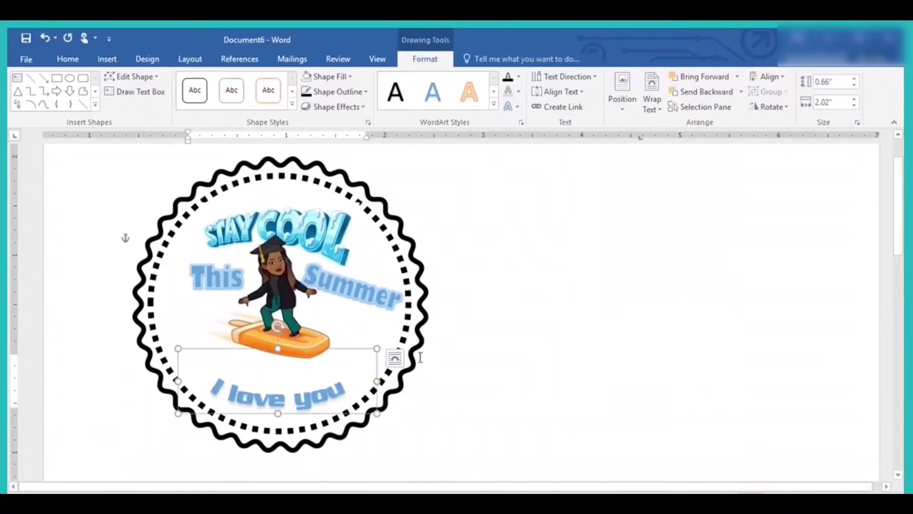
drag(360, 351, 359, 326)
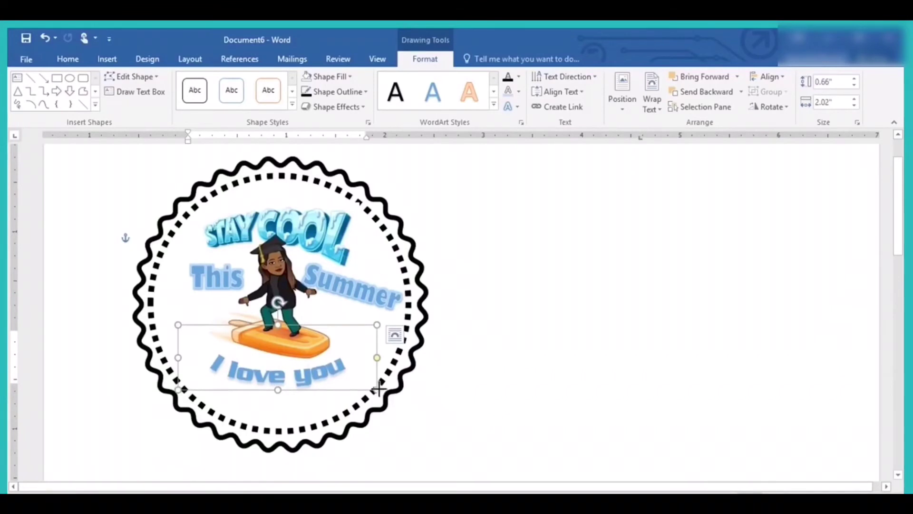
drag(379, 389, 427, 398)
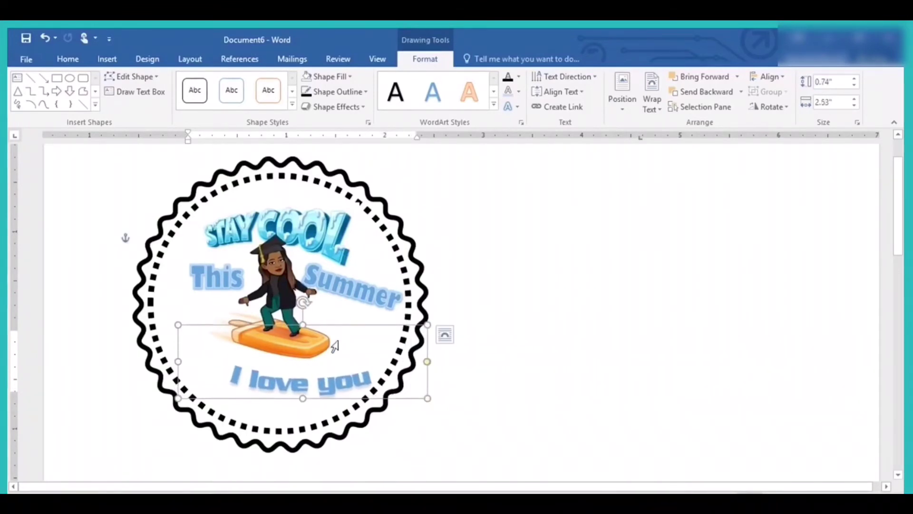
click(44, 38)
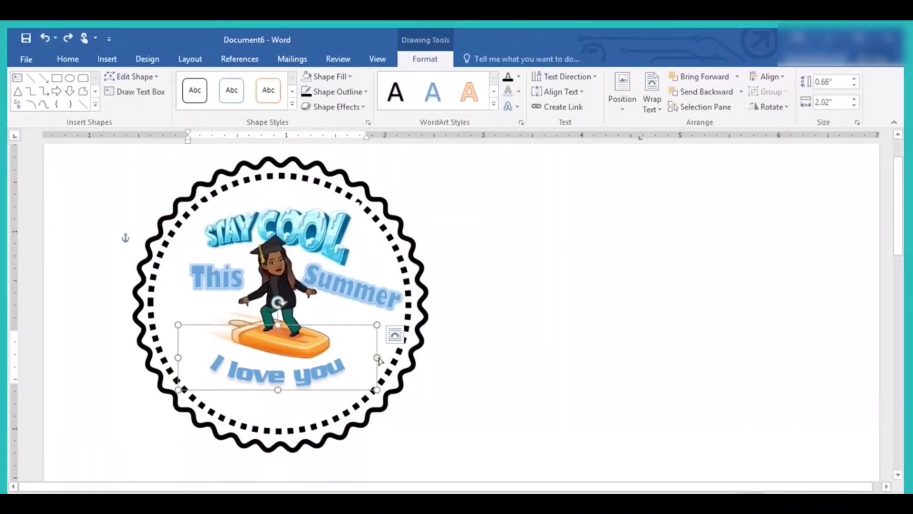
- Widen the arch to follow the badge's bottom, box about 1.07 by 2.83 inches
drag(377, 359, 409, 361)
drag(279, 389, 281, 403)
drag(341, 334, 398, 317)
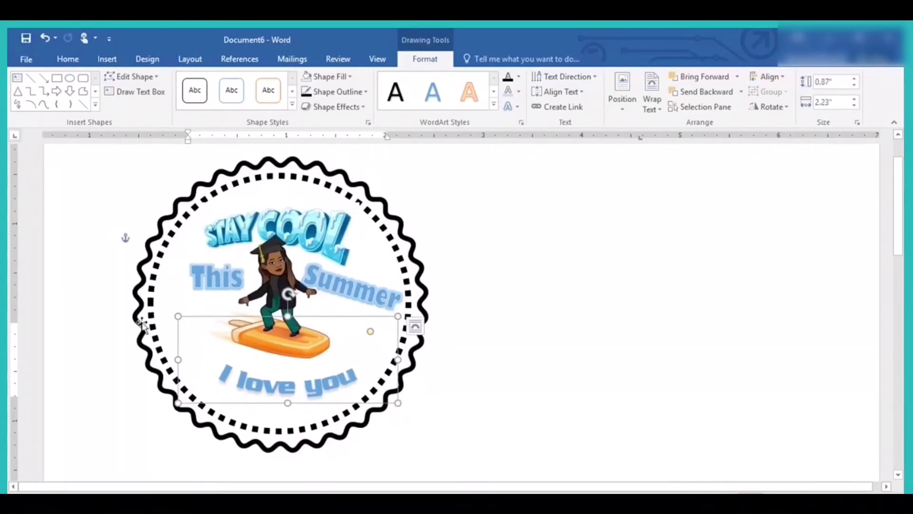
drag(178, 316, 141, 308)
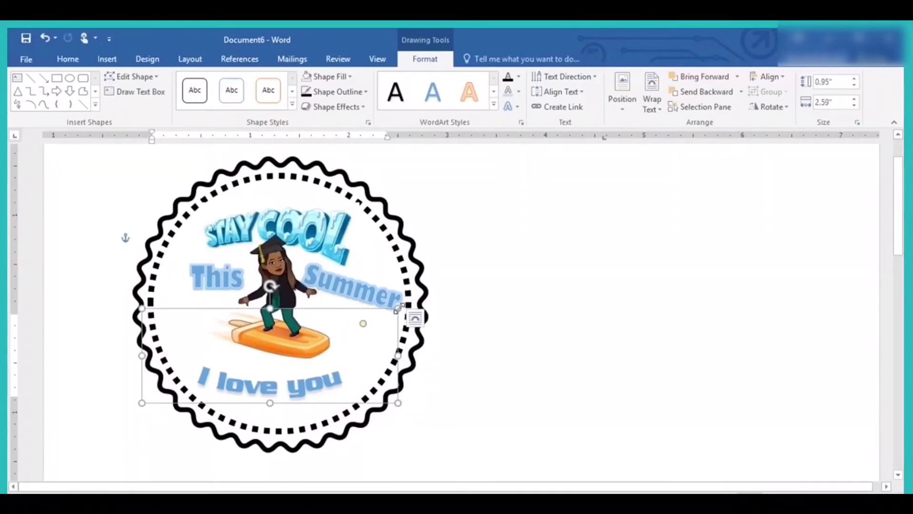
drag(406, 305, 421, 297)
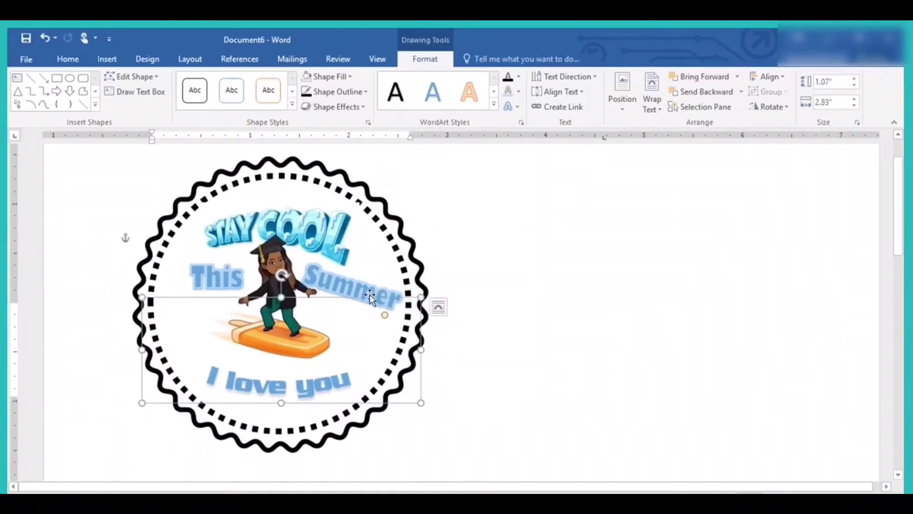
drag(339, 300, 344, 286)
click(485, 369)
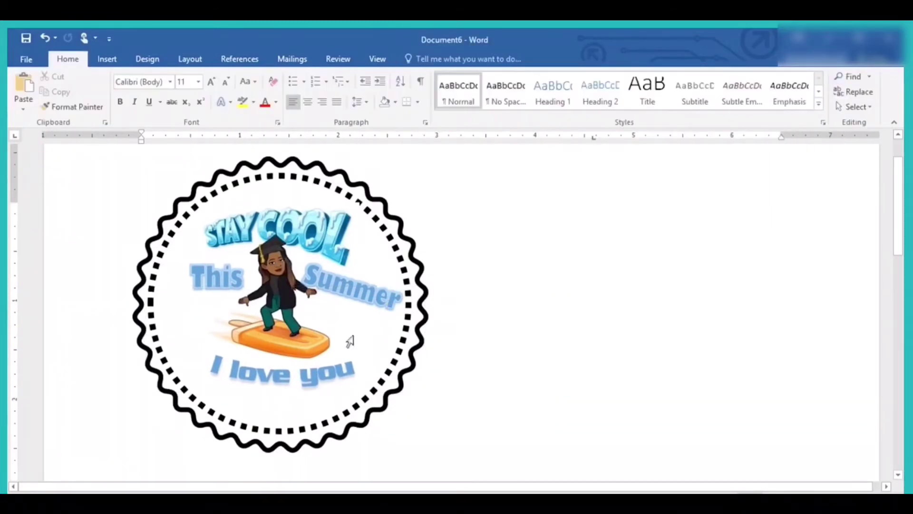
- Give the arched 'I love you' a blue-grey text outline and the first blue Glow Variation
click(209, 374)
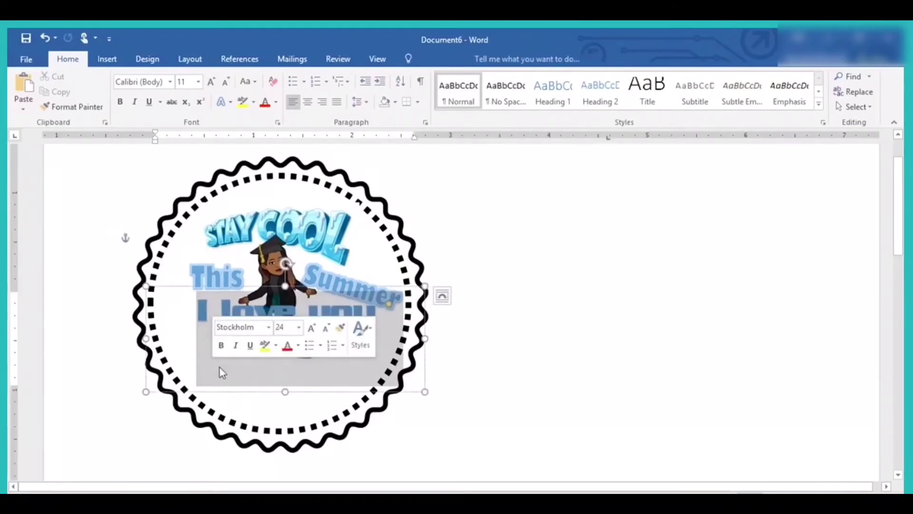
drag(199, 313, 415, 303)
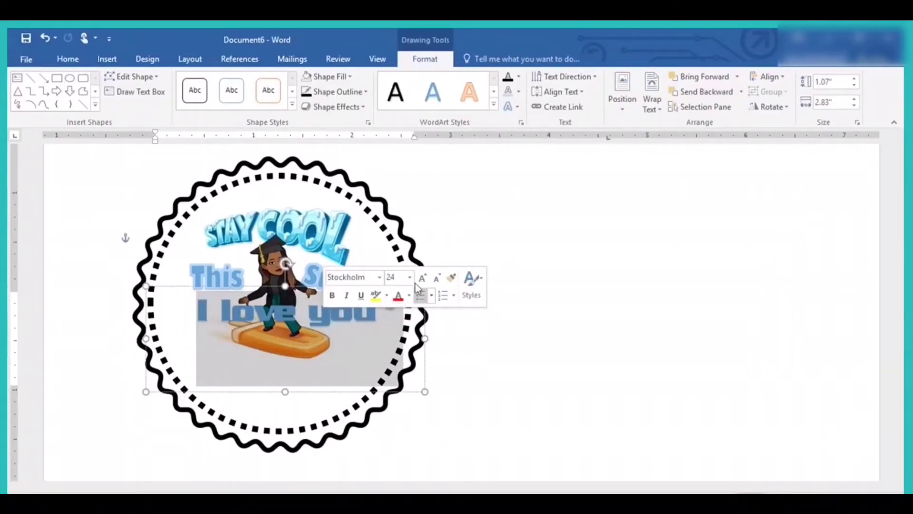
click(519, 92)
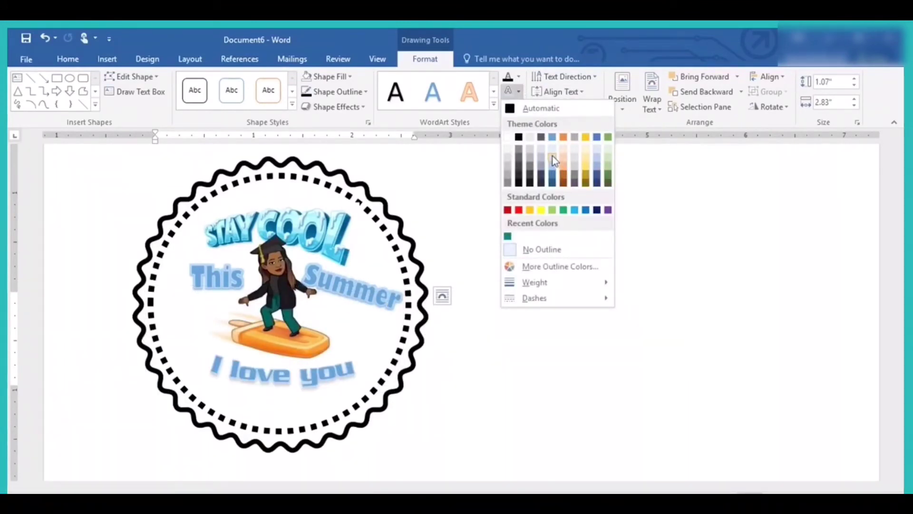
click(552, 155)
click(519, 106)
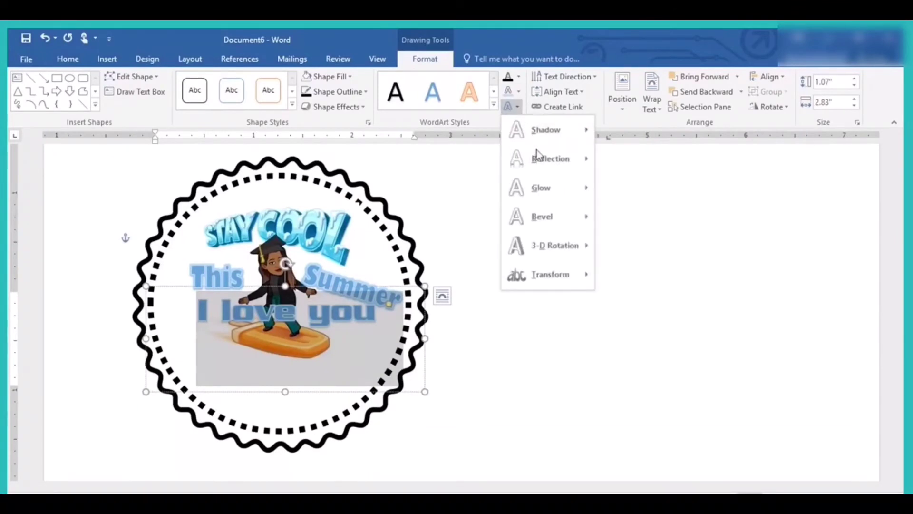
mouse_move(542, 191)
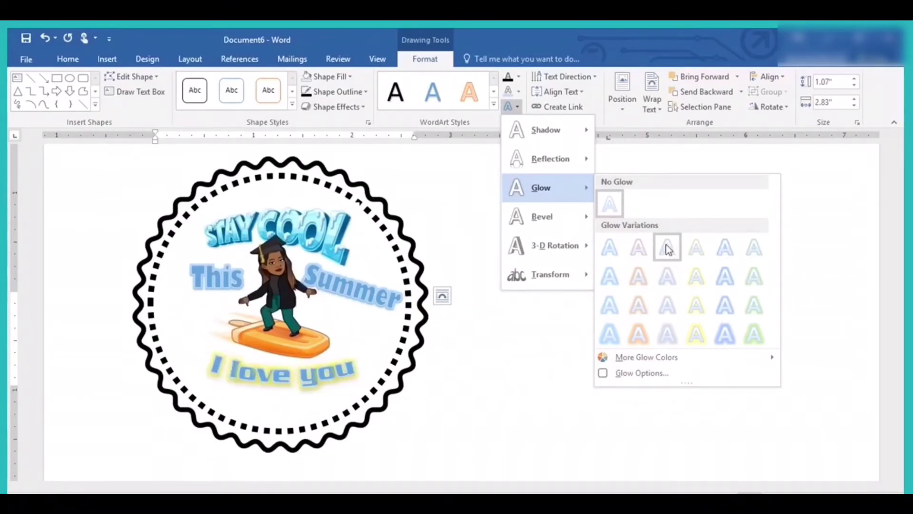
click(608, 247)
click(523, 297)
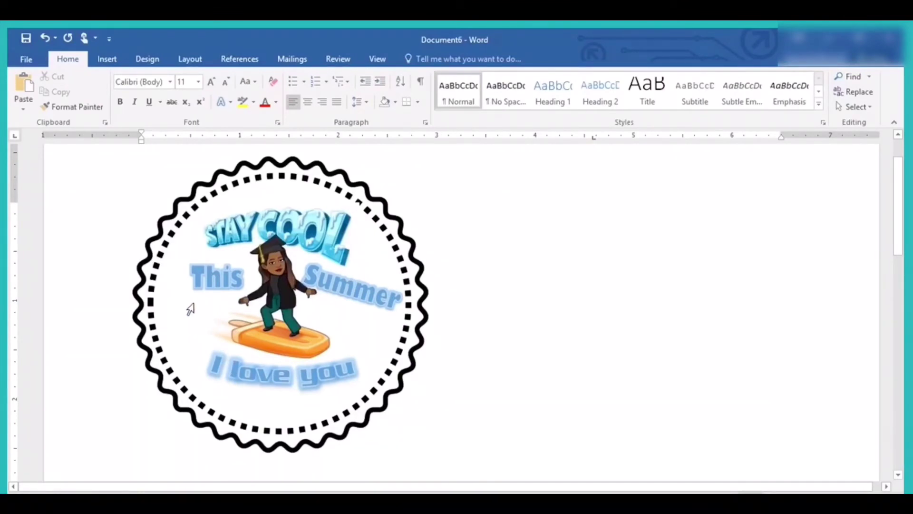
- Draw a small heart shape left of the bitmoji
click(106, 59)
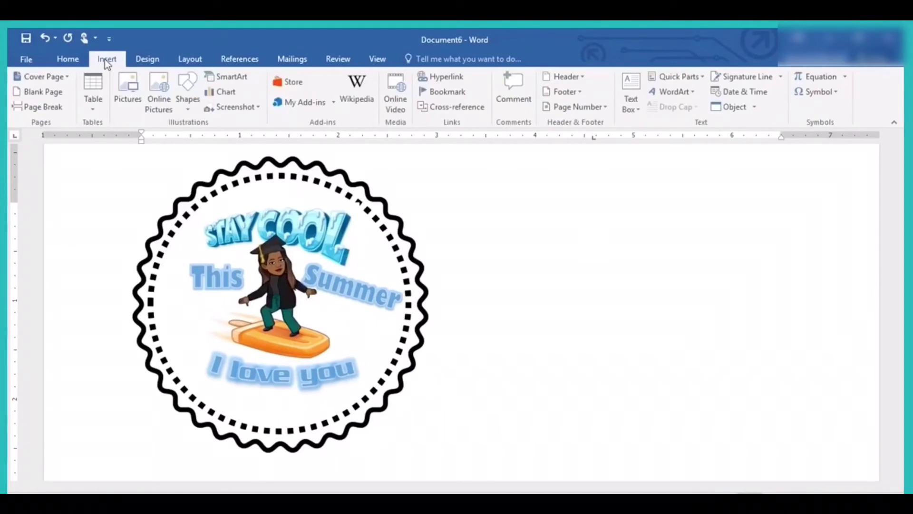
click(186, 95)
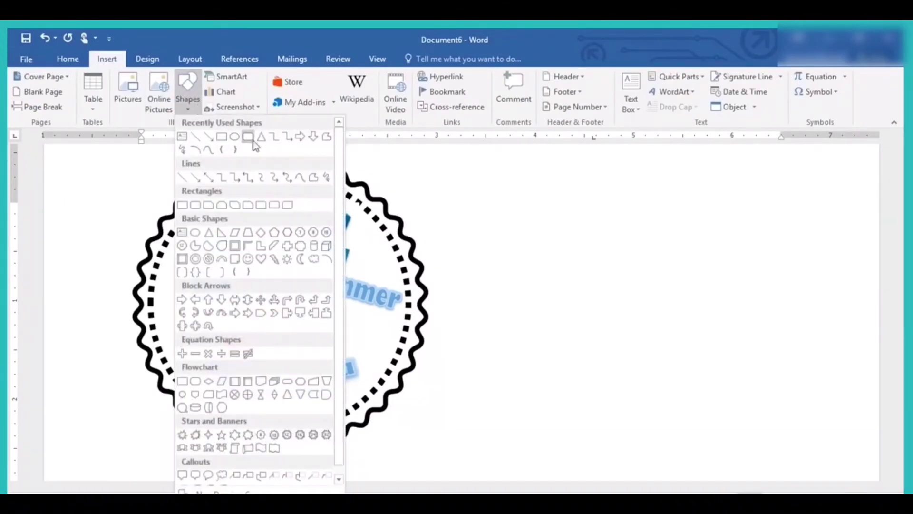
click(259, 259)
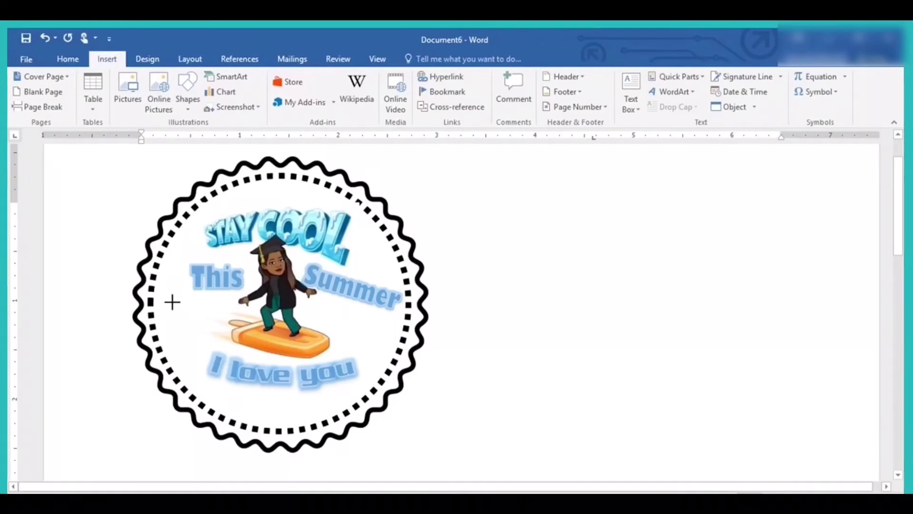
drag(172, 301, 204, 329)
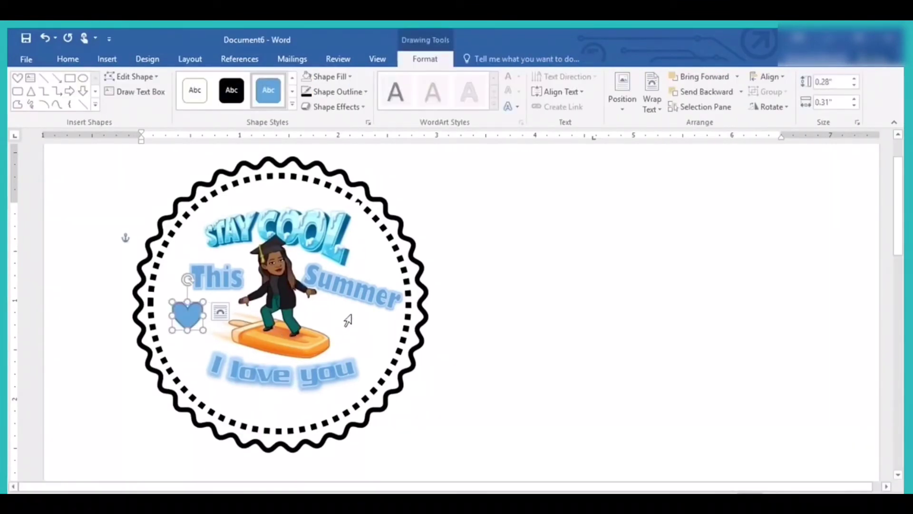
- Fill the heart magenta, remove its outline, and tilt it counter-clockwise
click(349, 77)
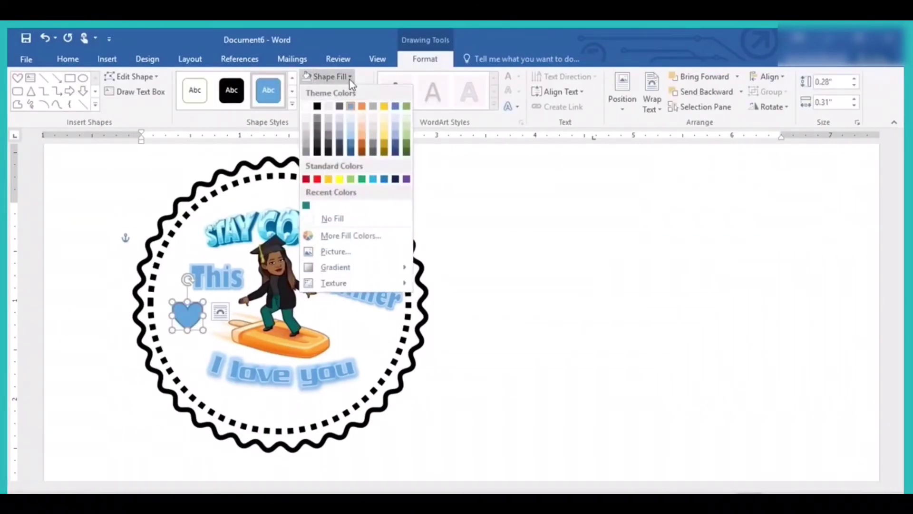
click(312, 236)
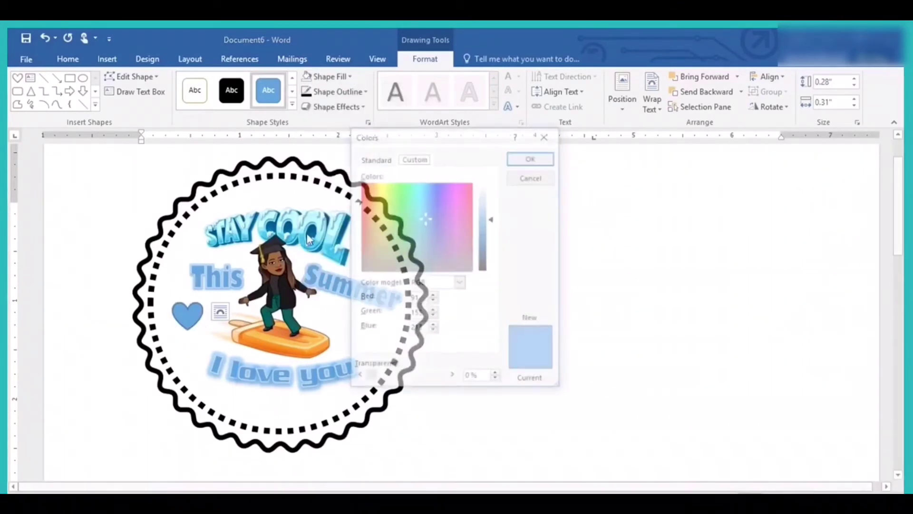
click(376, 158)
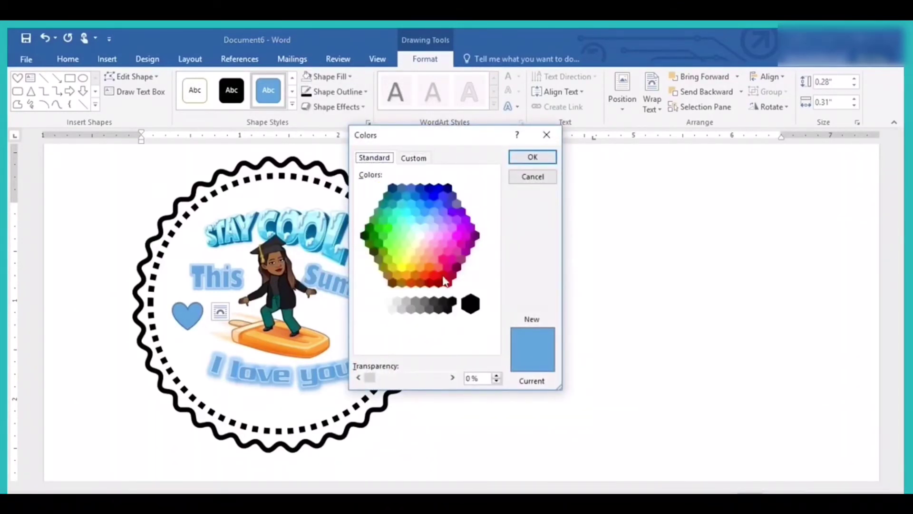
click(451, 244)
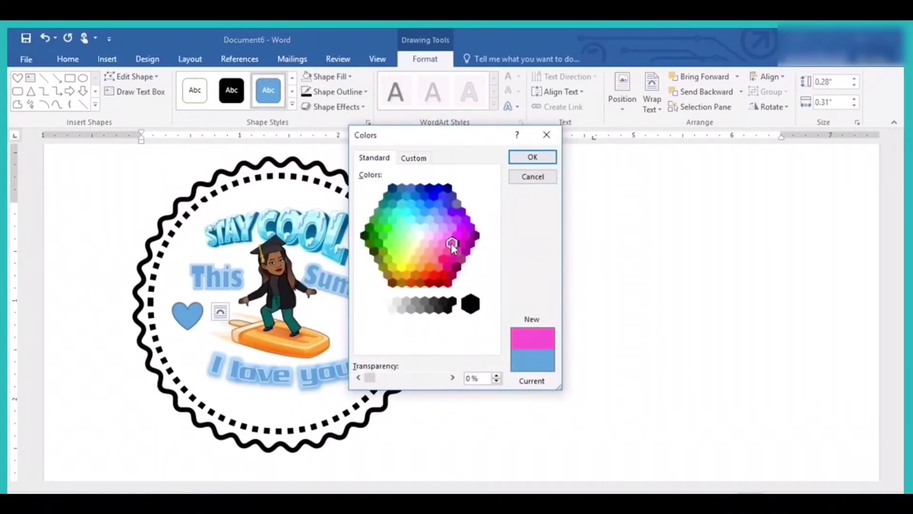
click(540, 158)
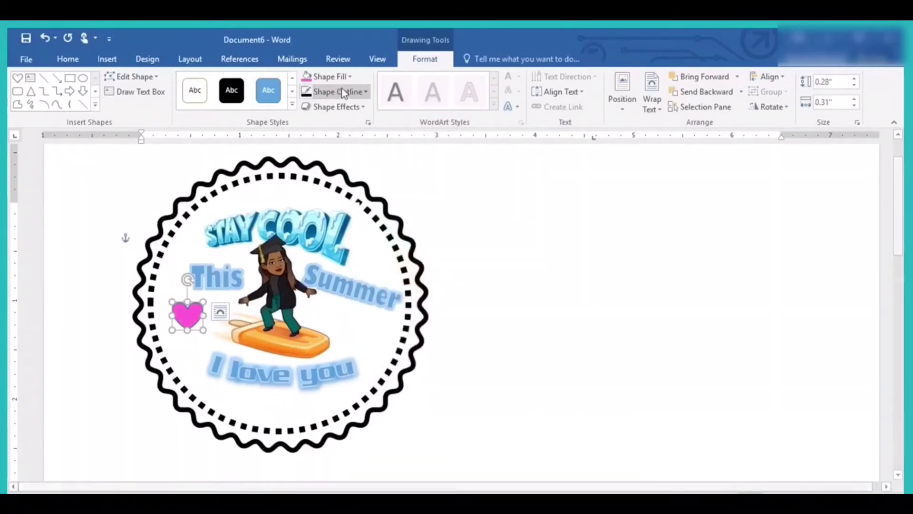
click(364, 93)
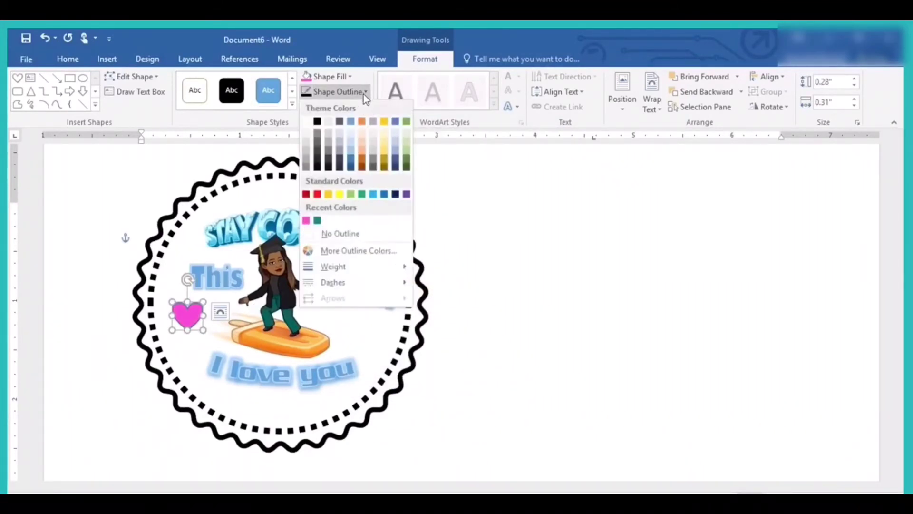
click(315, 232)
click(188, 315)
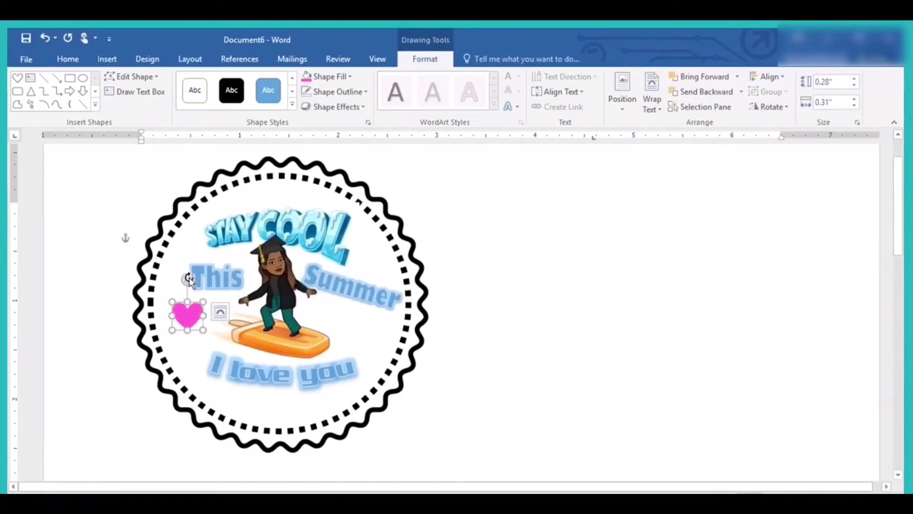
drag(189, 282, 178, 281)
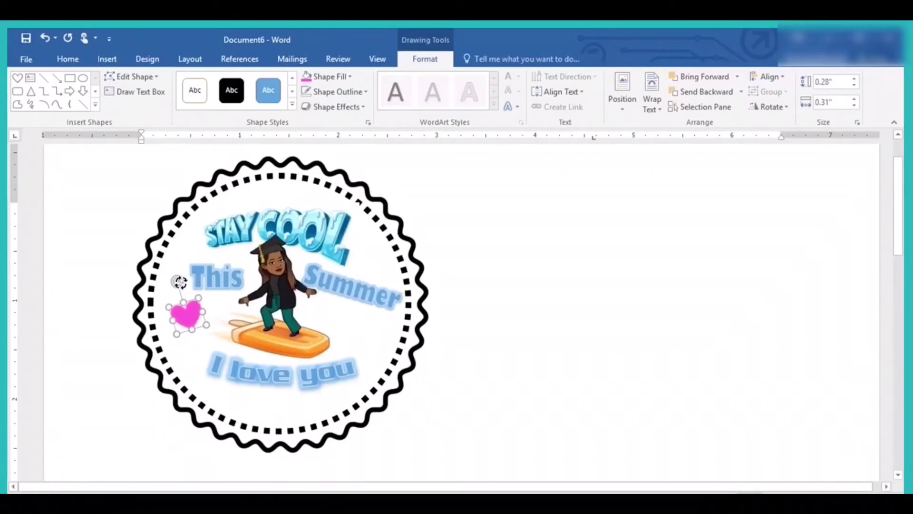
- Copy the pink heart and paste two copies onto the page
right_click(188, 321)
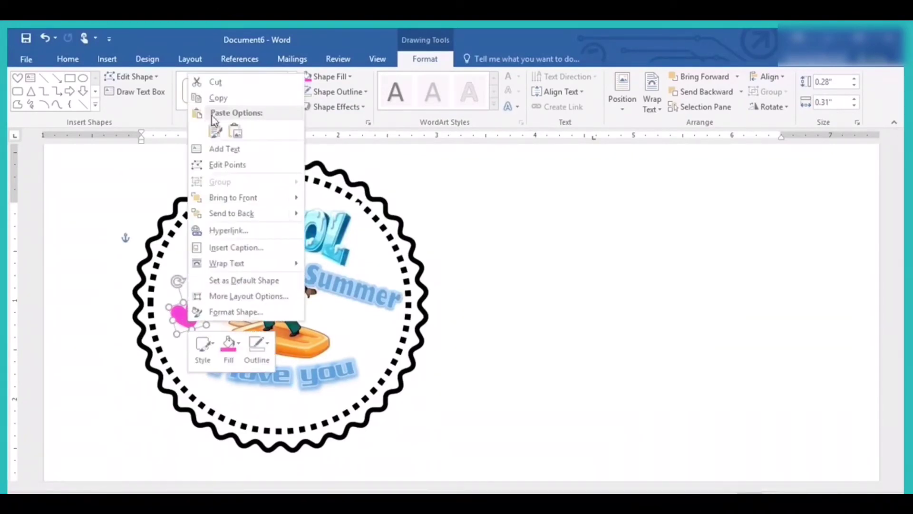
click(216, 97)
click(364, 330)
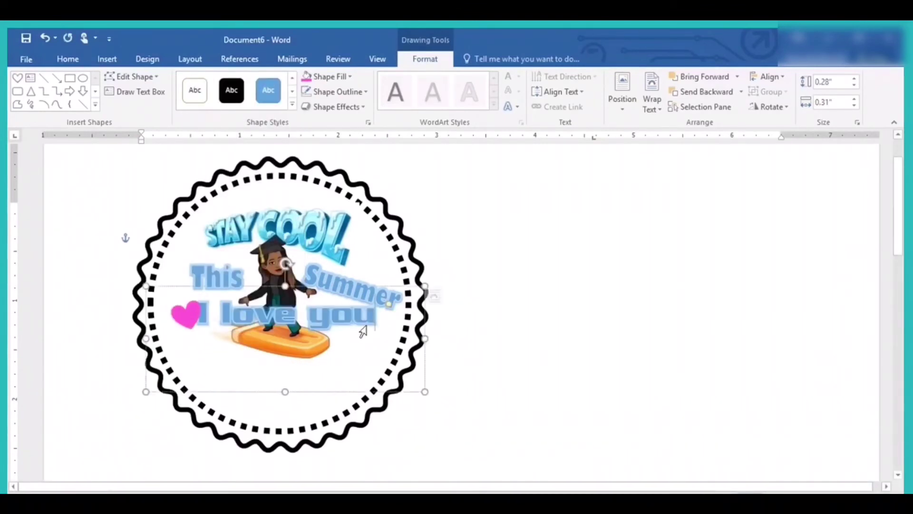
click(478, 230)
right_click(477, 228)
click(497, 281)
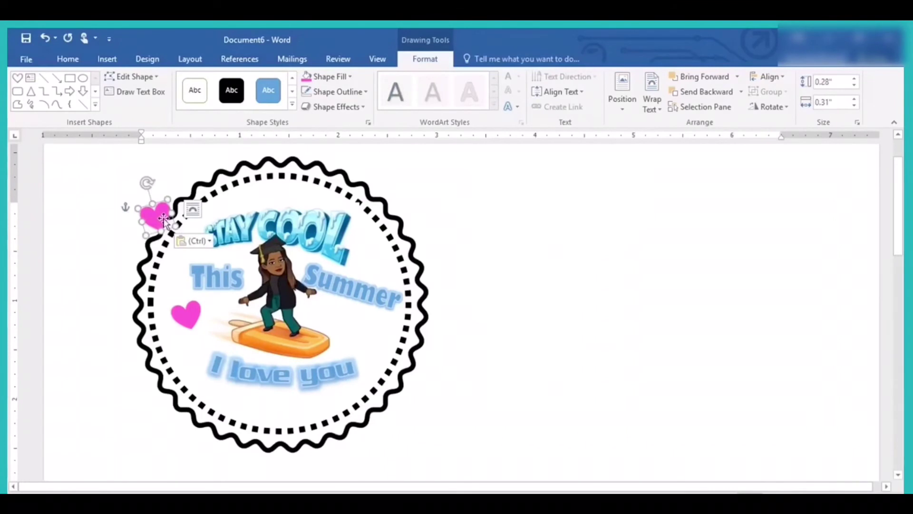
right_click(163, 219)
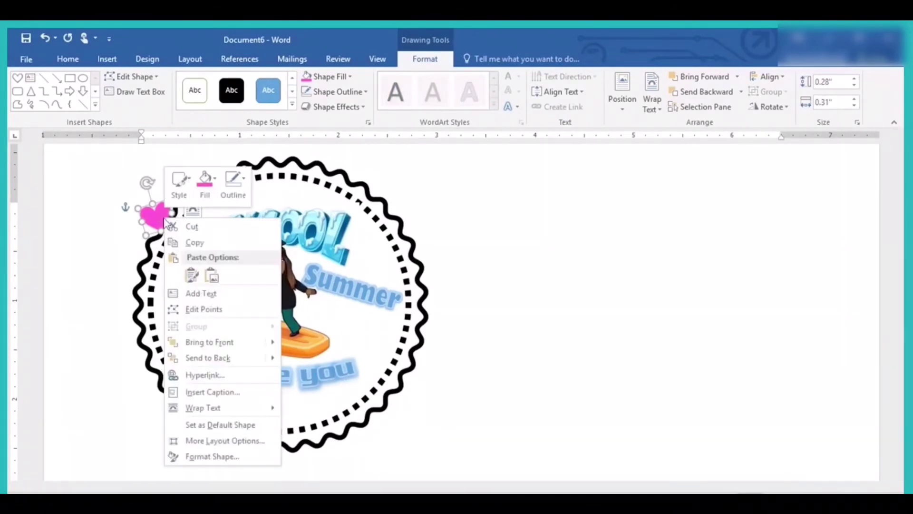
click(194, 243)
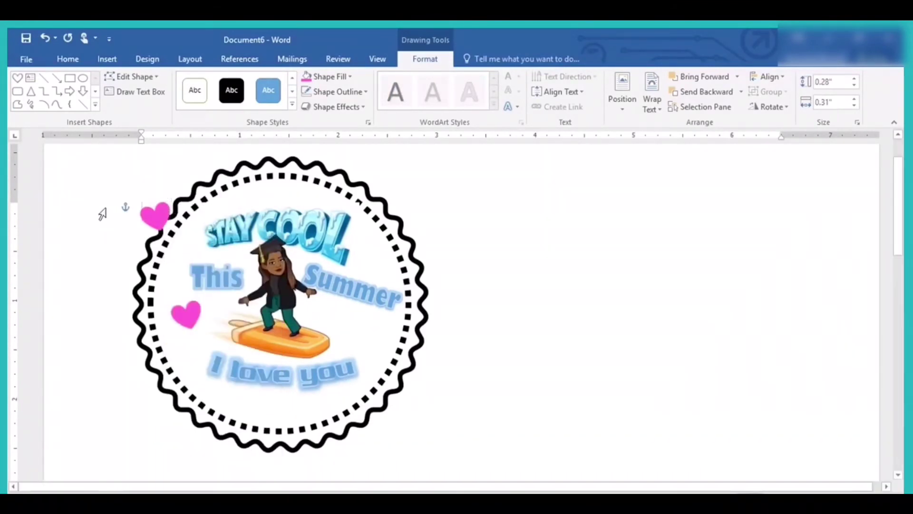
right_click(102, 212)
click(130, 263)
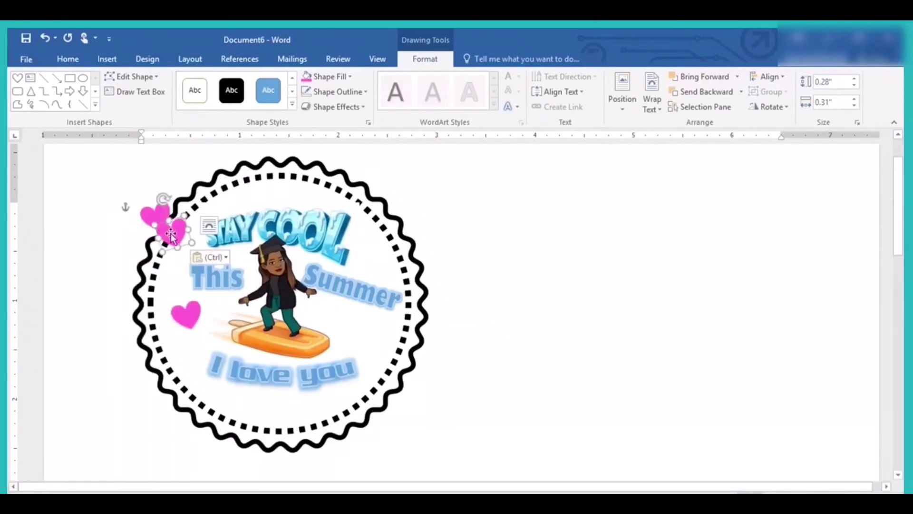
- Place one heart beside COOL tilted clockwise and shrink the other above STAY
drag(203, 229, 402, 257)
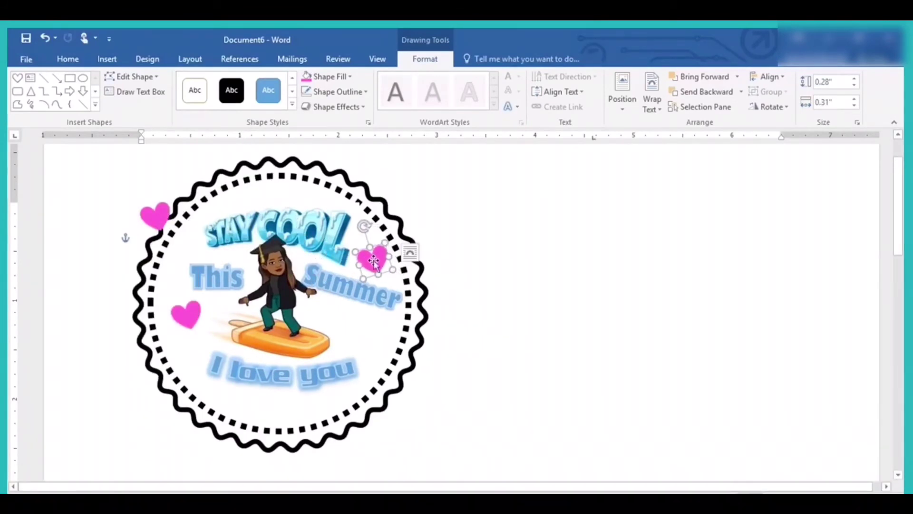
drag(364, 228, 394, 231)
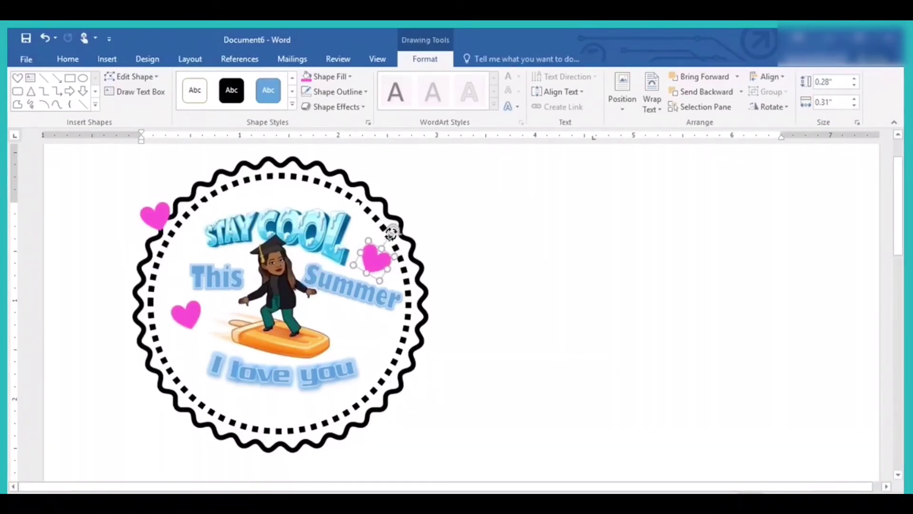
click(158, 219)
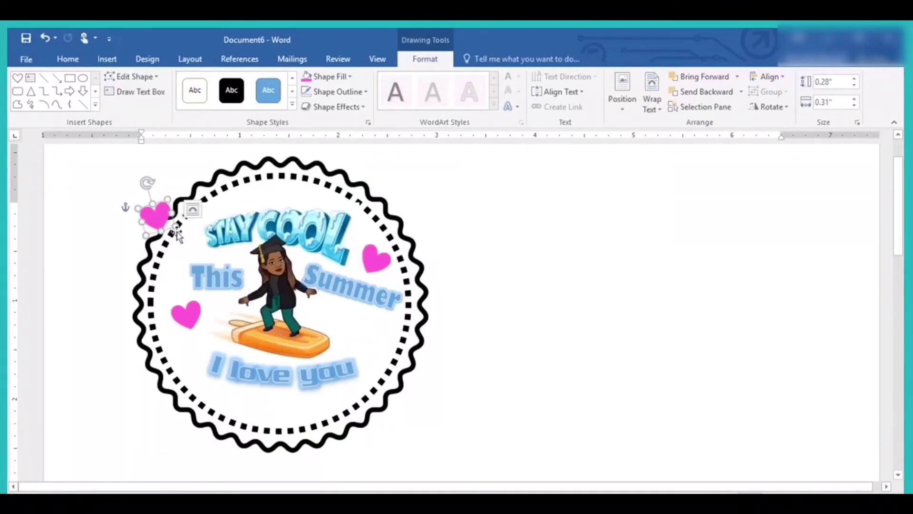
drag(165, 221, 247, 195)
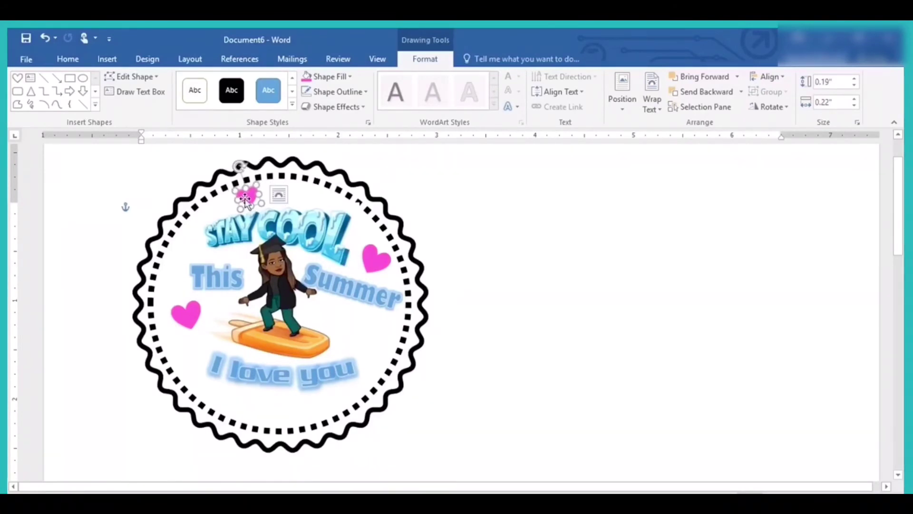
click(372, 341)
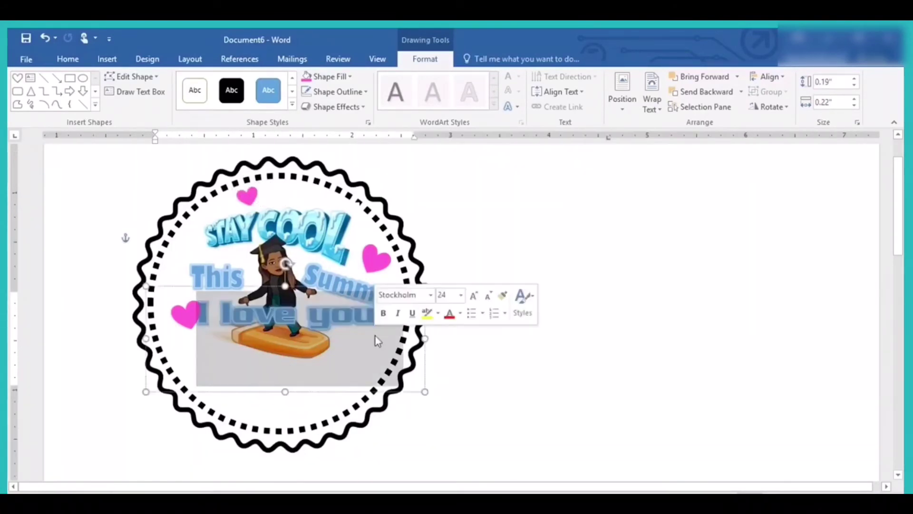
click(538, 260)
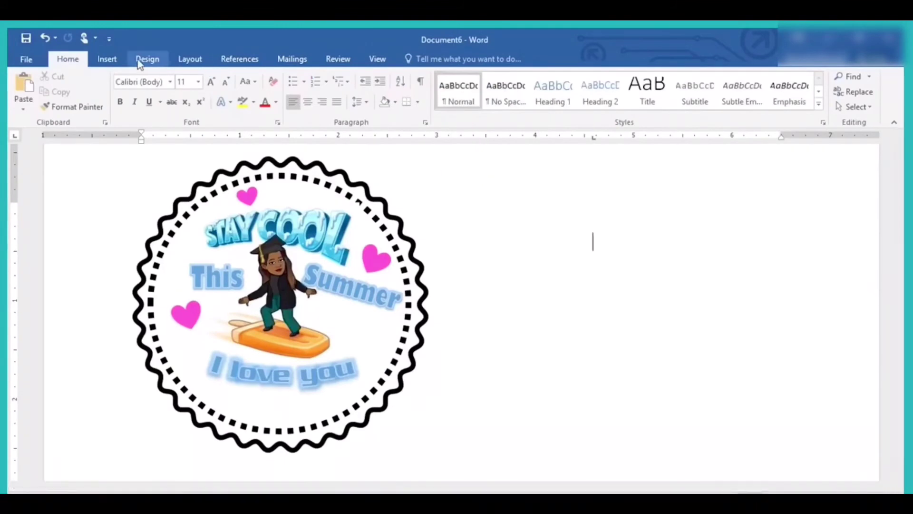
- Insert a first-style WordArt box beside the tag and type the teacher's name in it
click(116, 59)
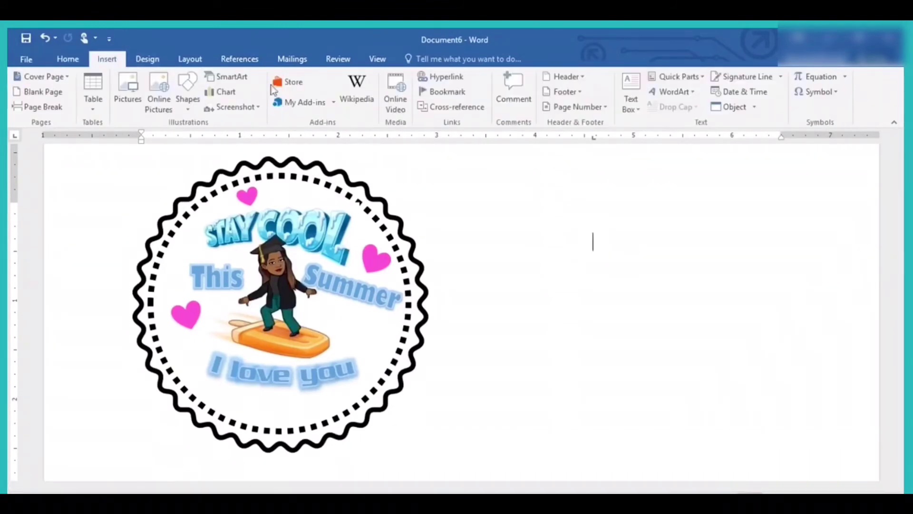
click(686, 96)
click(670, 120)
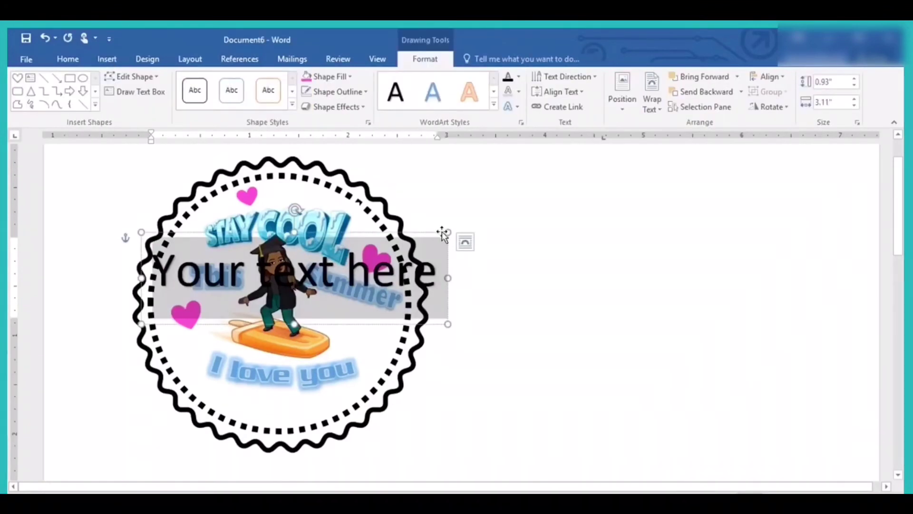
drag(442, 232, 730, 215)
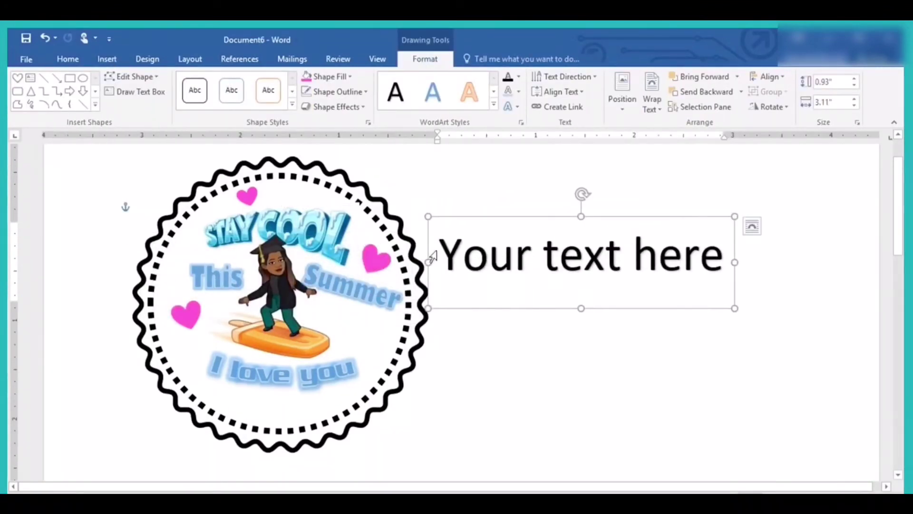
drag(442, 248, 720, 256)
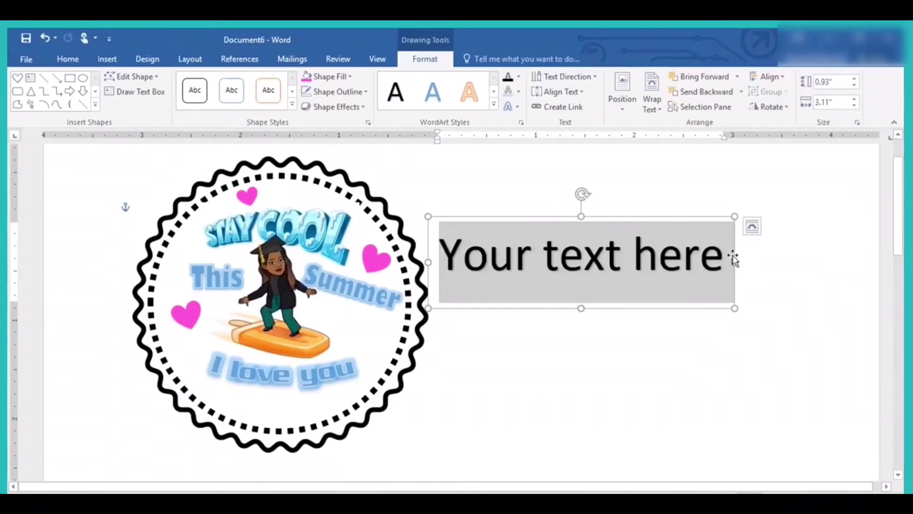
text(Mrs.)
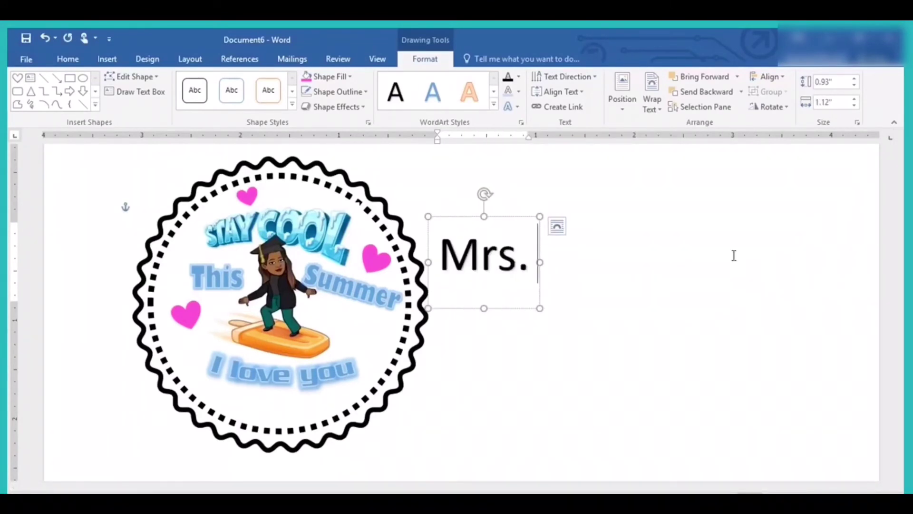
text( Mitchell)
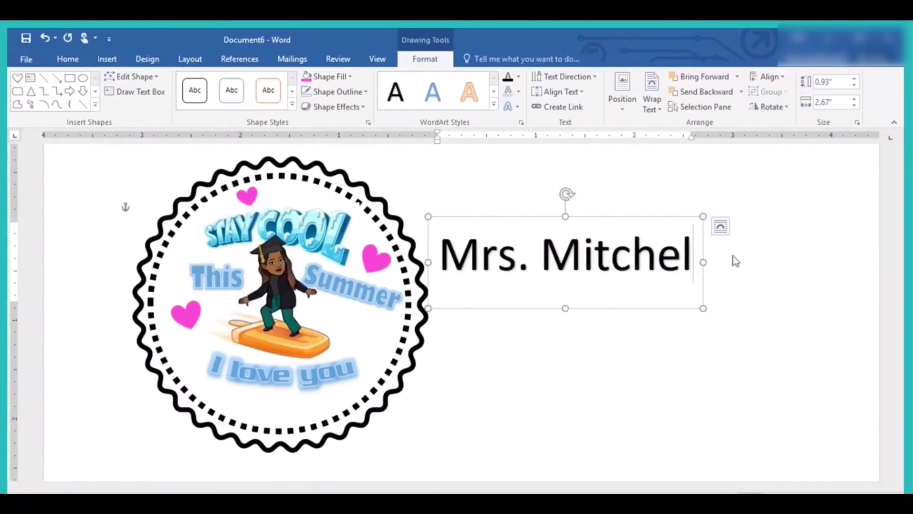
- Set the teacher's name to font size 12
click(447, 246)
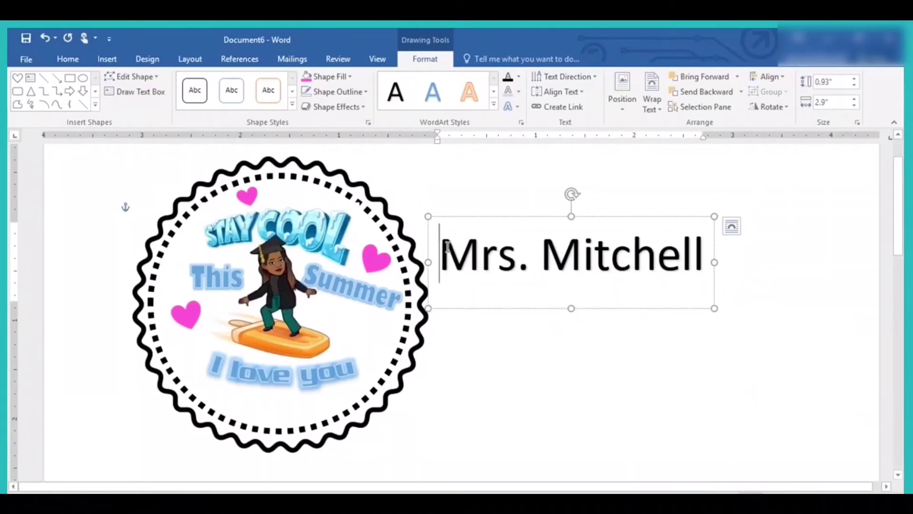
drag(440, 248, 744, 255)
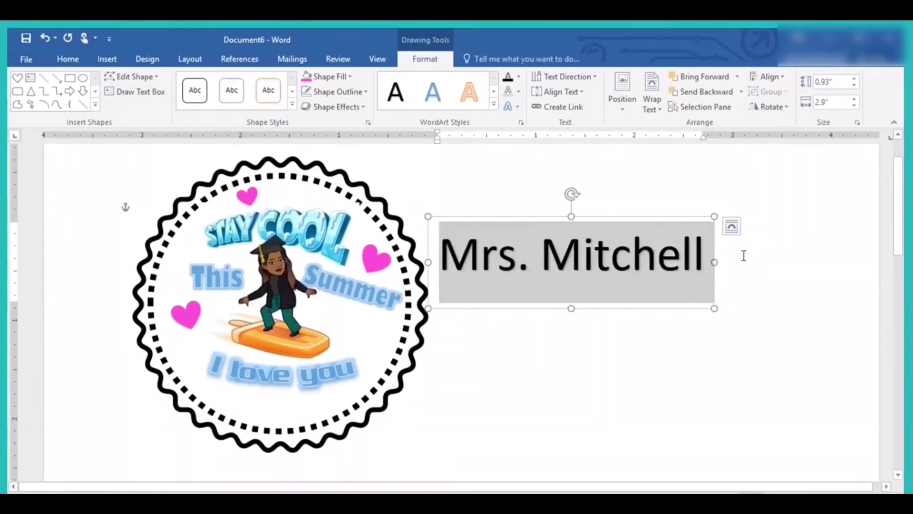
click(823, 218)
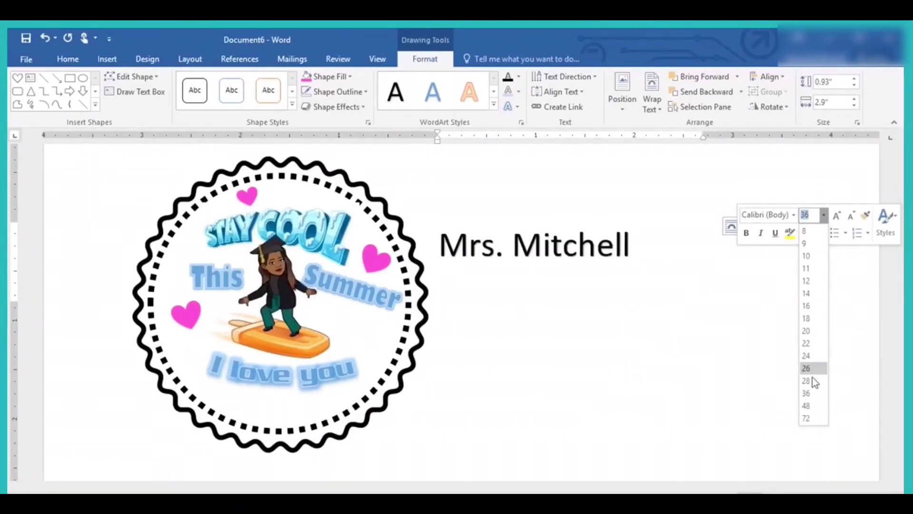
click(810, 280)
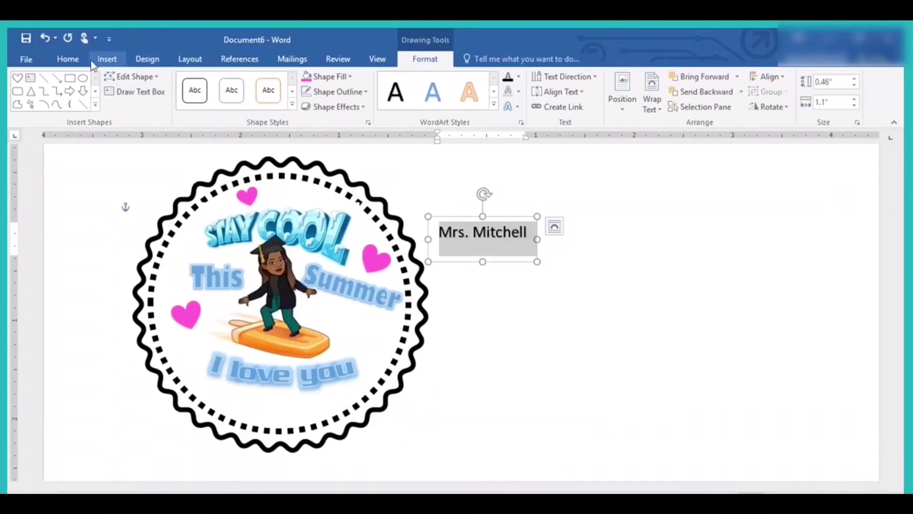
- Apply Monotype Corsiva to the name and move it into the badge under 'I love you'
click(76, 61)
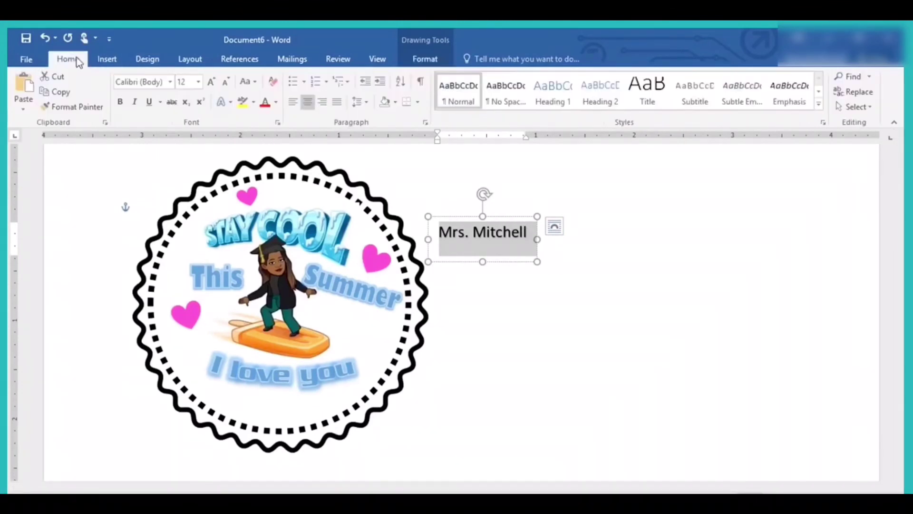
click(170, 82)
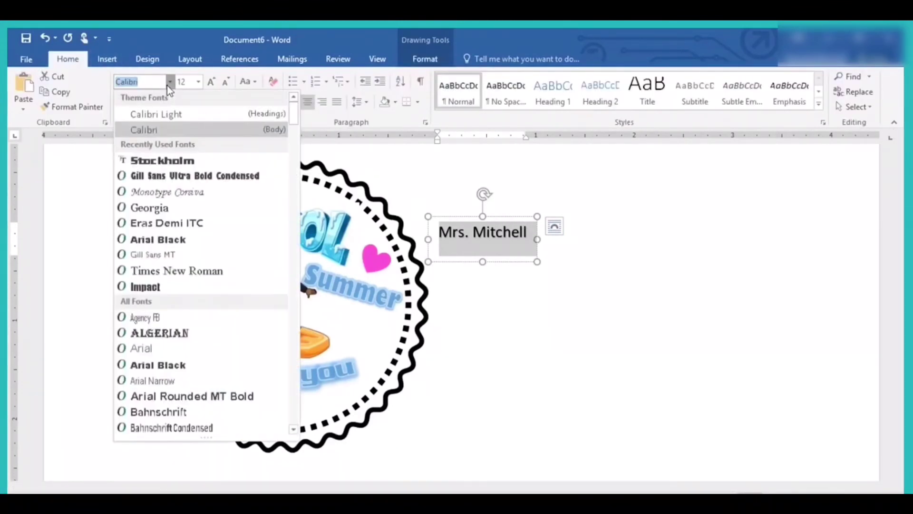
click(168, 193)
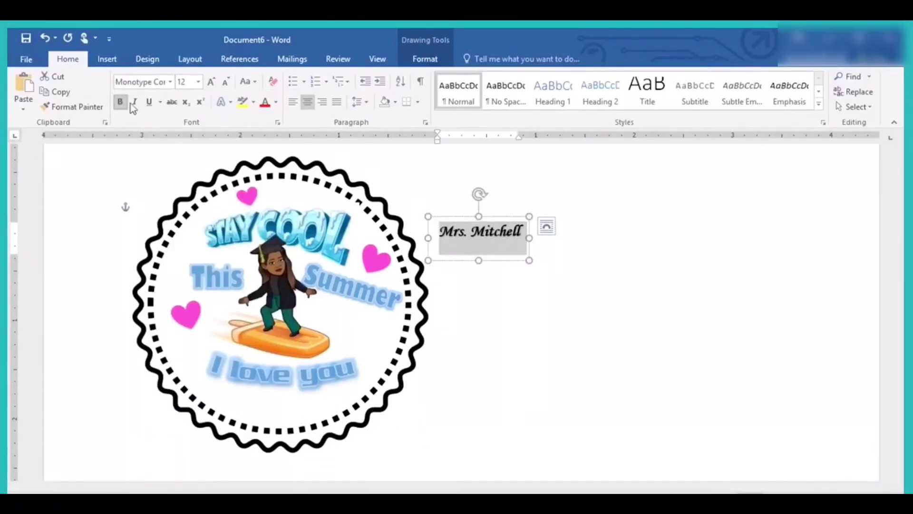
drag(516, 220, 309, 389)
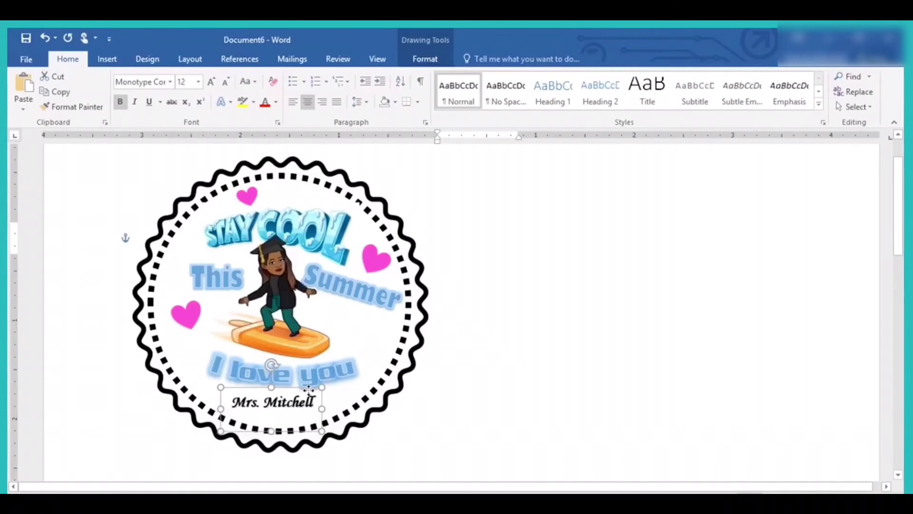
click(314, 393)
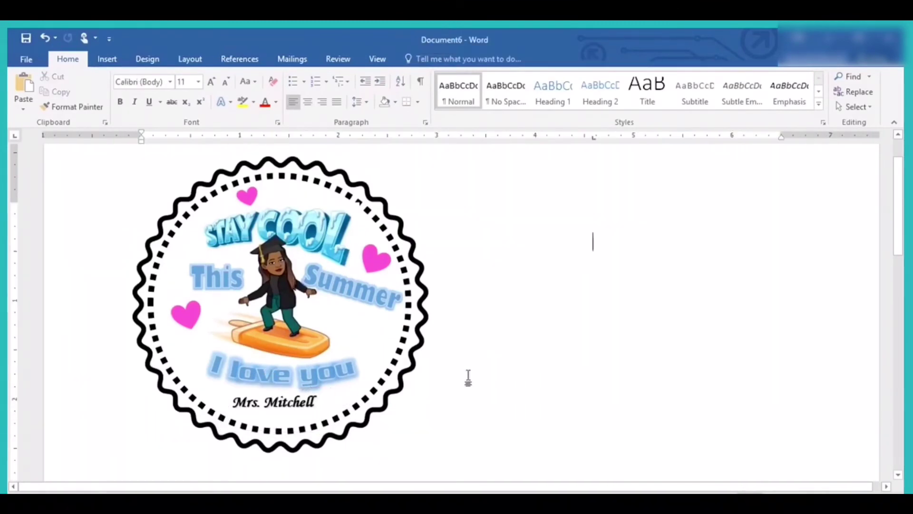
- Paste a copy of the top pink heart, remove the misplaced copy, and restore 'I love you'
click(249, 201)
right_click(253, 197)
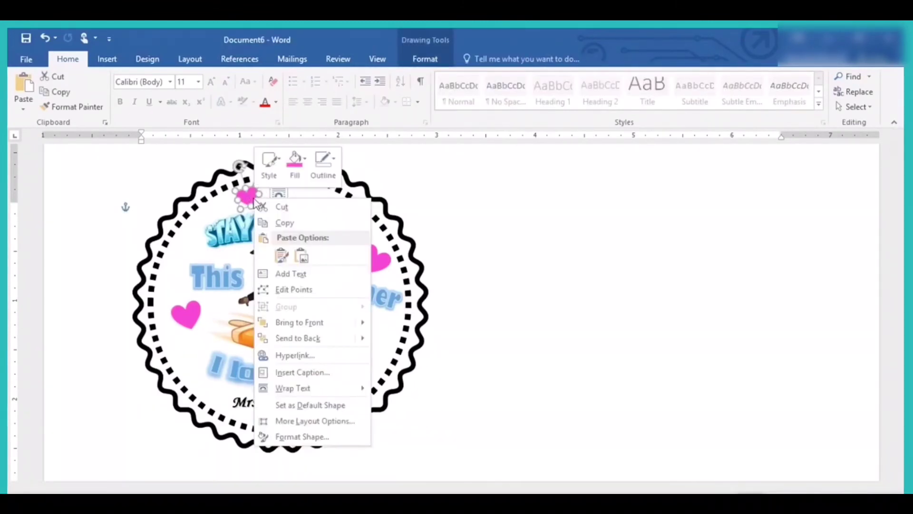
click(292, 223)
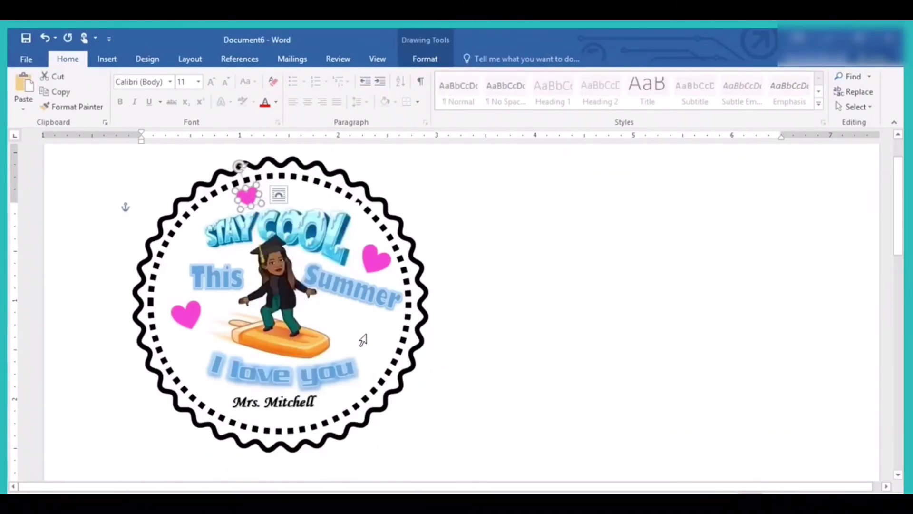
click(364, 338)
right_click(367, 335)
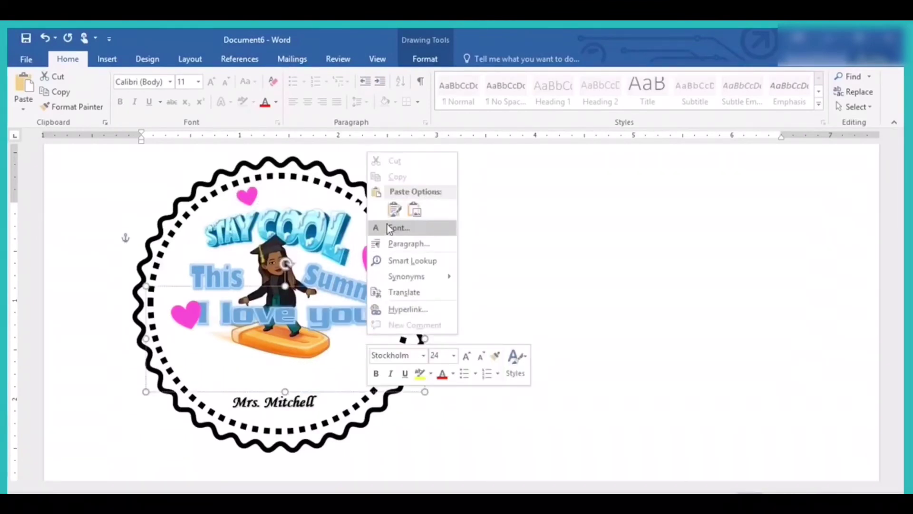
click(398, 209)
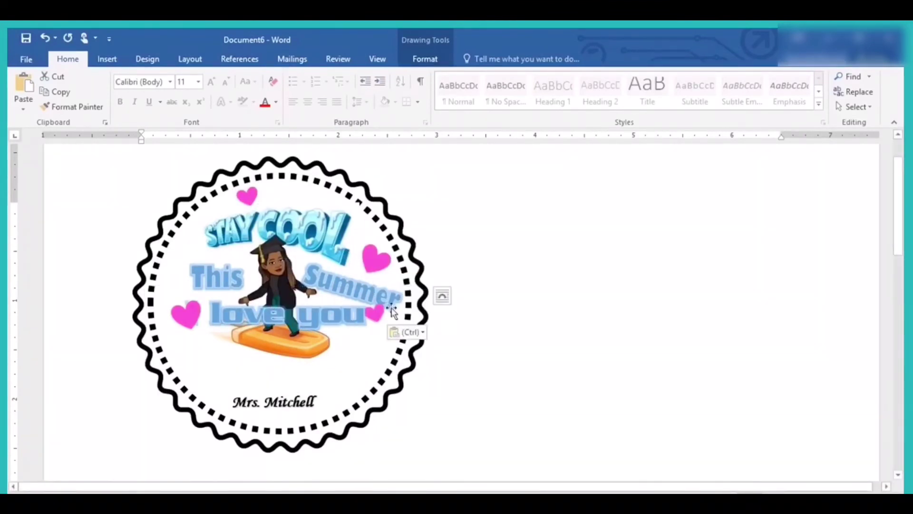
click(381, 317)
click(379, 315)
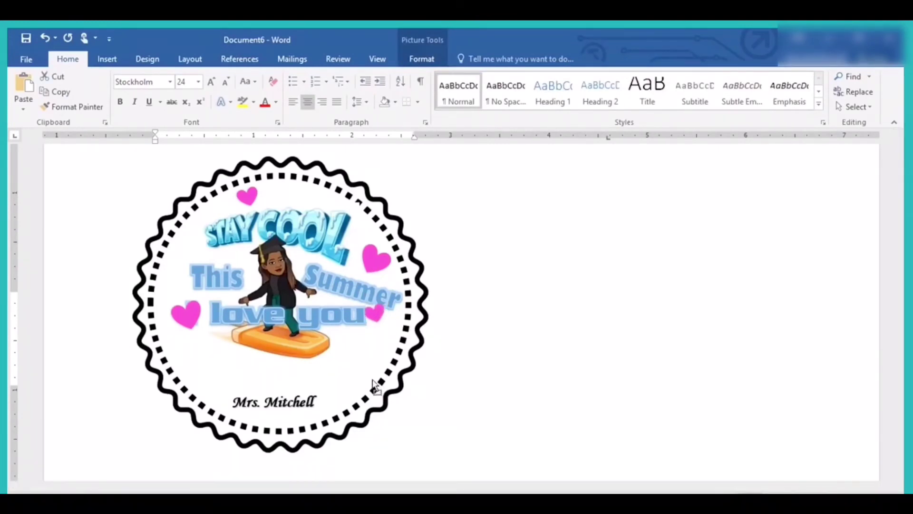
click(594, 241)
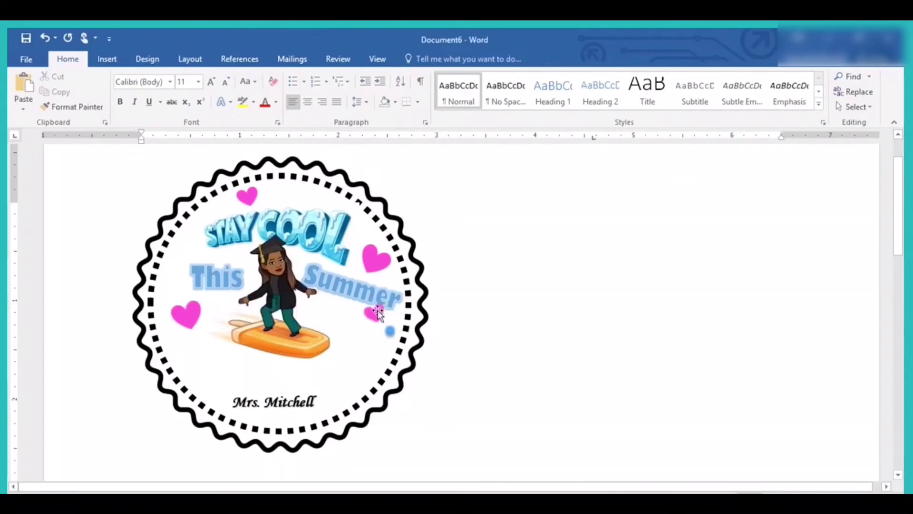
click(41, 32)
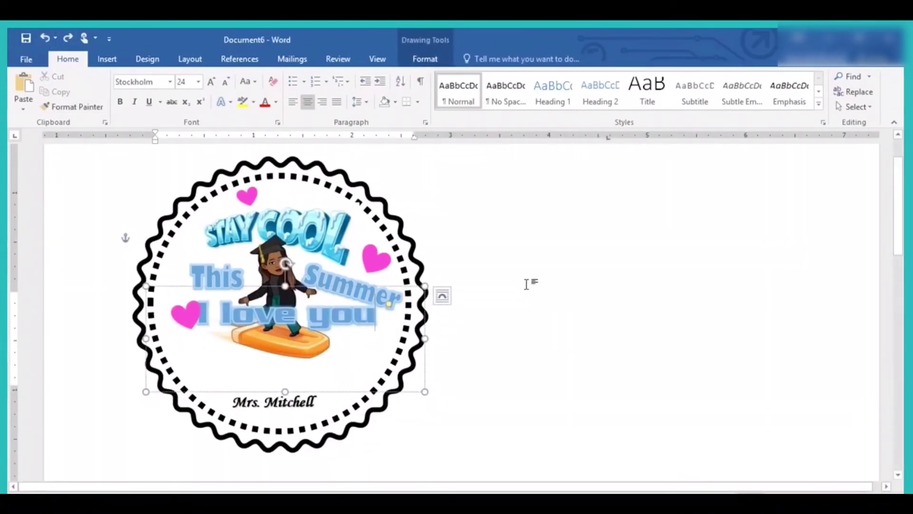
- Nudge the left heart slightly left and paste two more pink heart copies
click(180, 321)
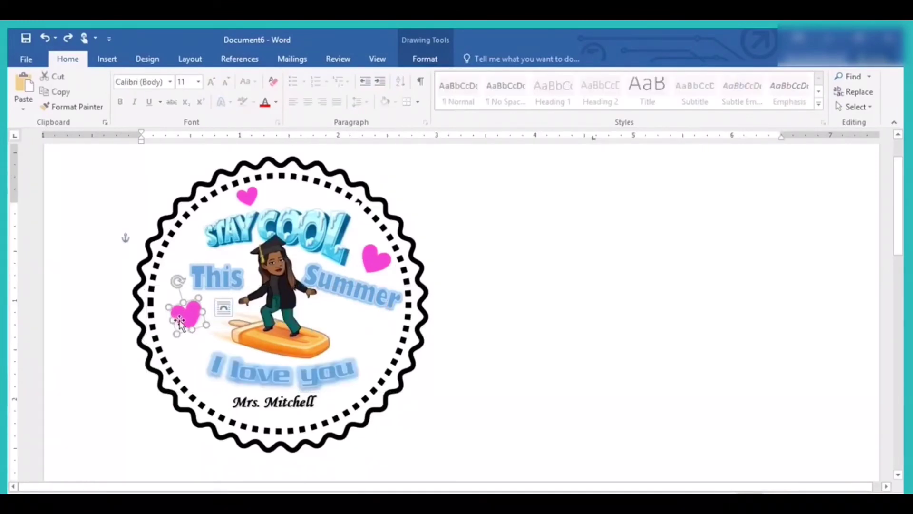
drag(180, 324, 168, 324)
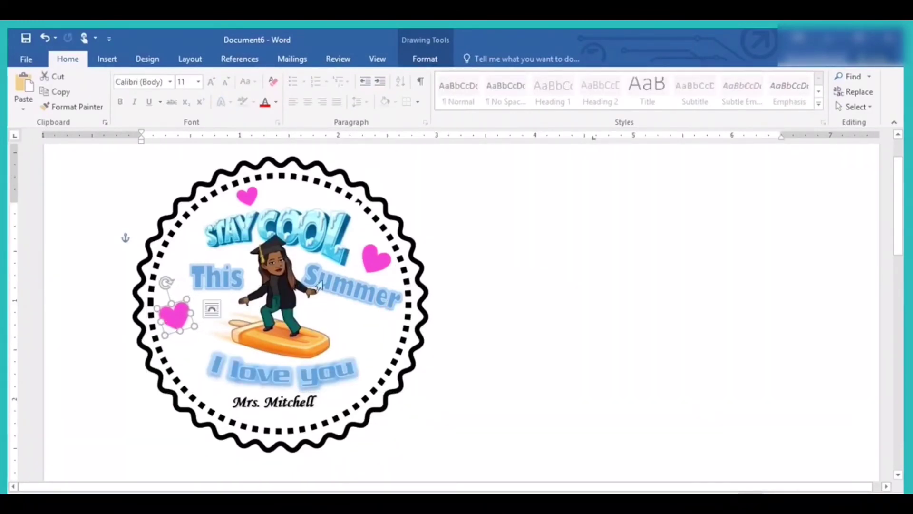
right_click(503, 272)
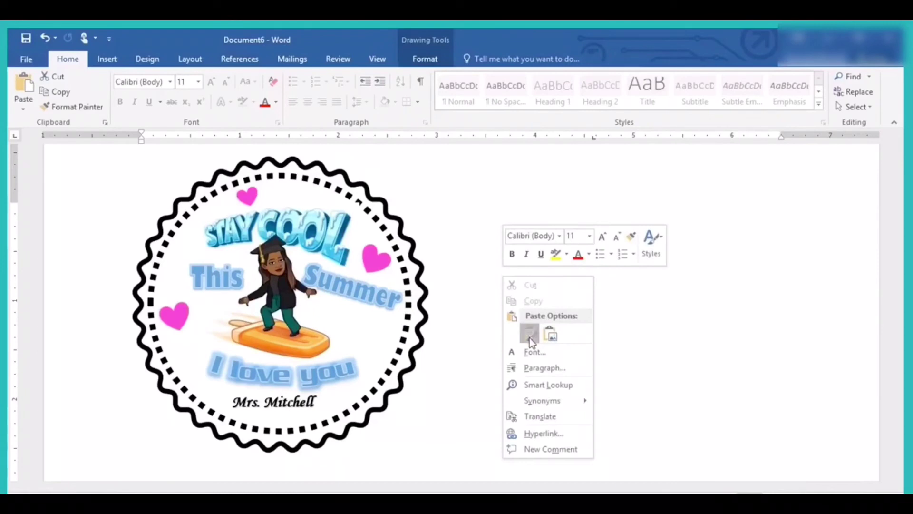
click(528, 332)
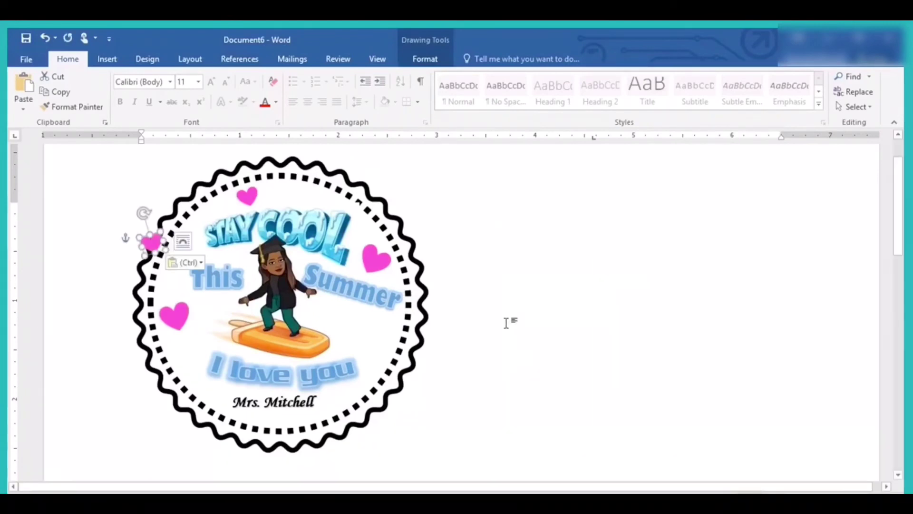
right_click(522, 260)
click(546, 317)
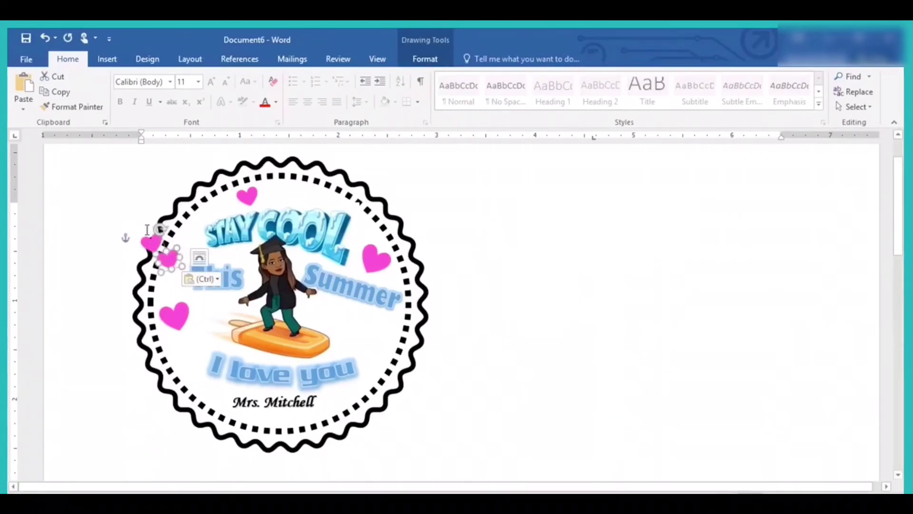
- Place a heart on the right below Summer, tilted clockwise and slightly enlarged
drag(153, 246, 366, 340)
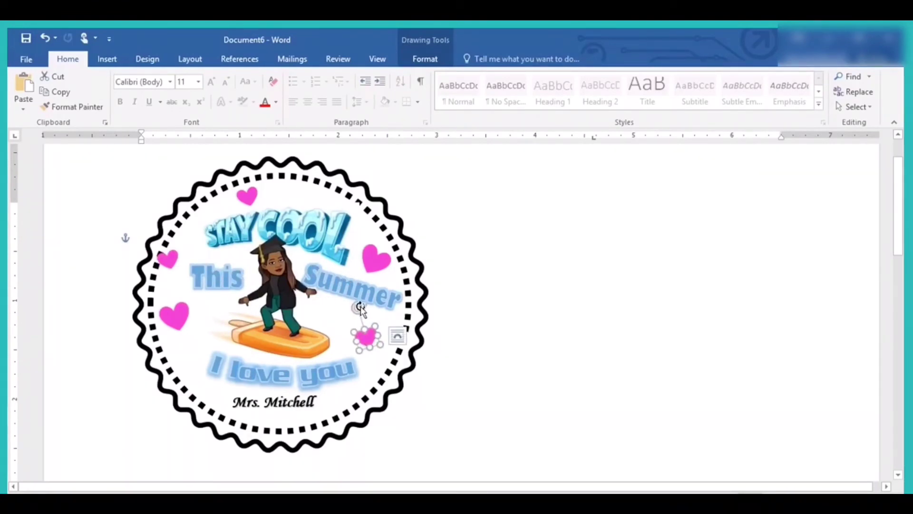
drag(360, 308, 386, 313)
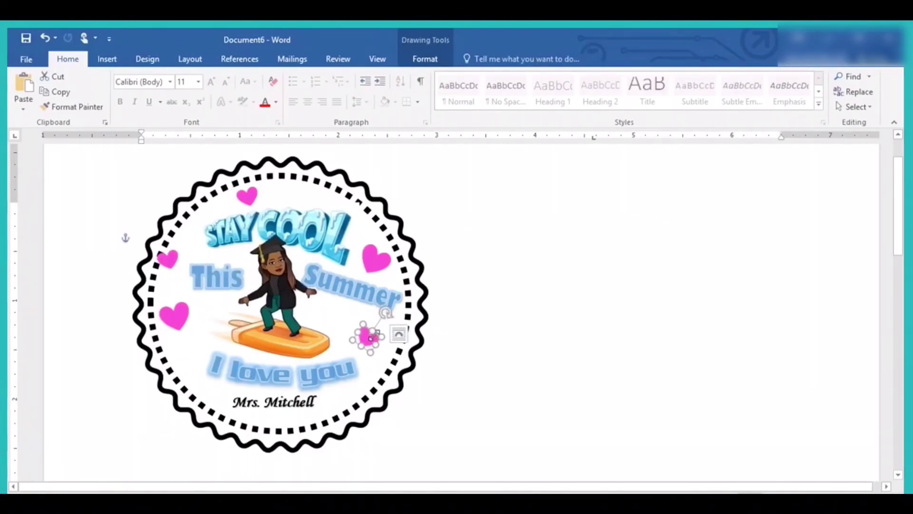
drag(374, 355, 376, 357)
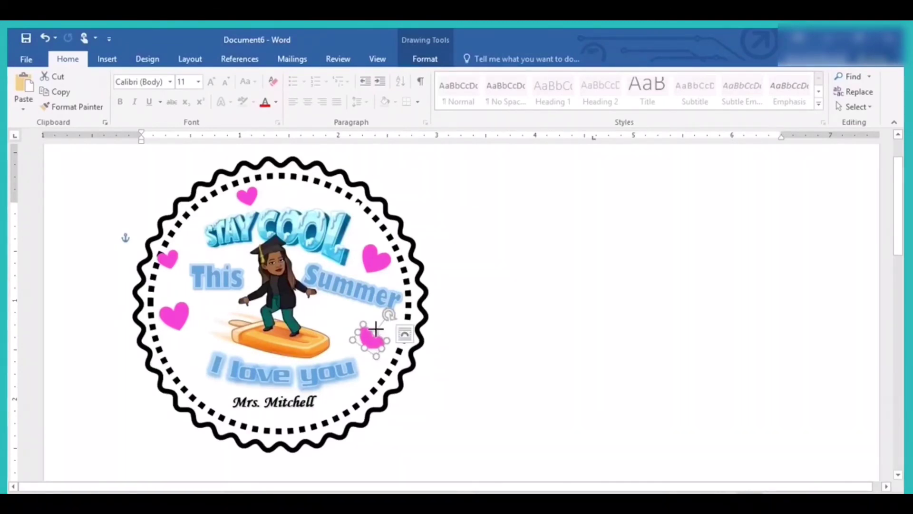
click(475, 302)
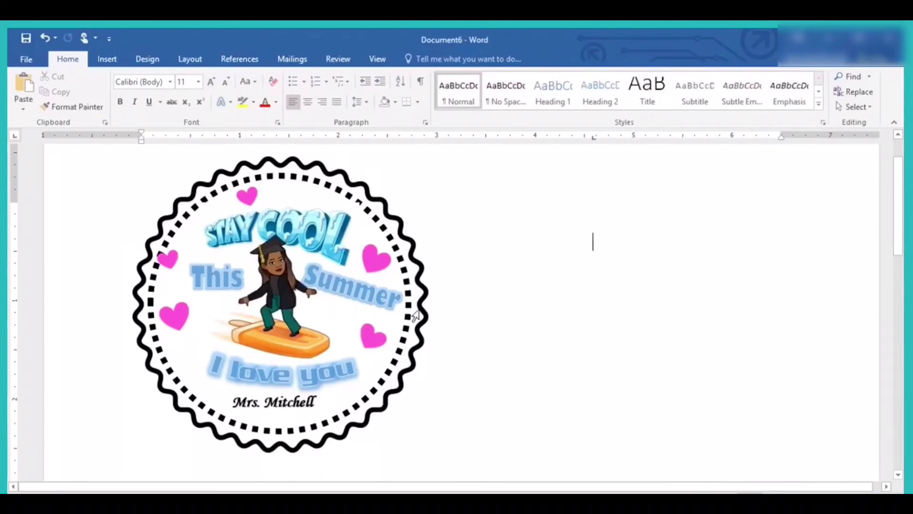
- Move a heart beside the teacher's name, shrink it, and copy it
mouse_move(170, 265)
mouse_down()
mouse_move(198, 356)
mouse_move(225, 404)
mouse_up()
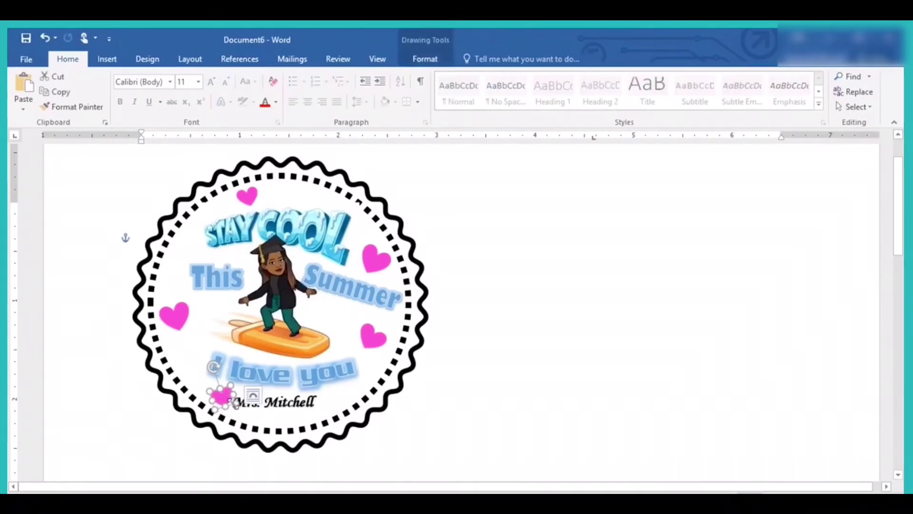
drag(232, 408, 225, 402)
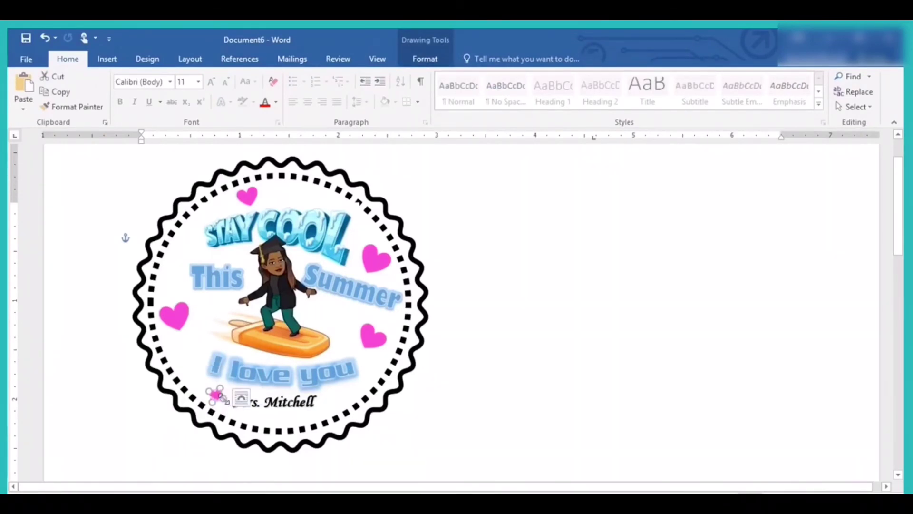
click(449, 382)
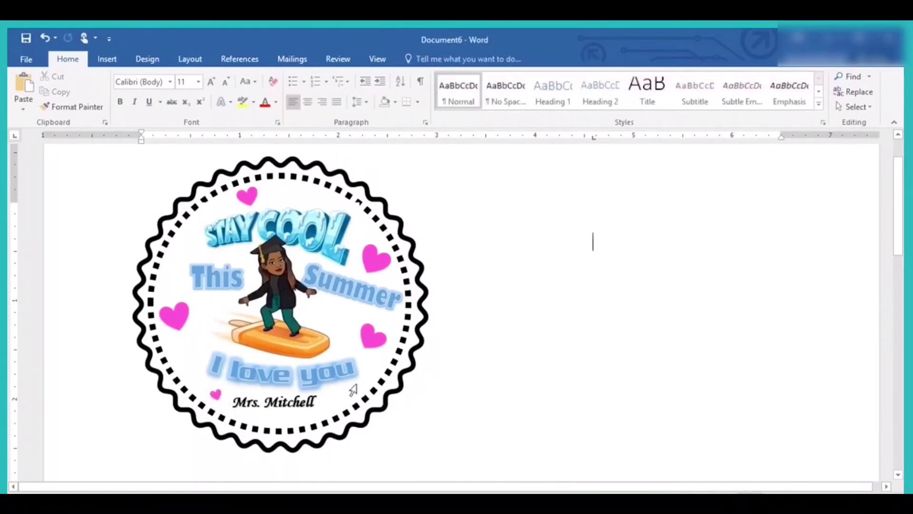
click(220, 396)
right_click(220, 396)
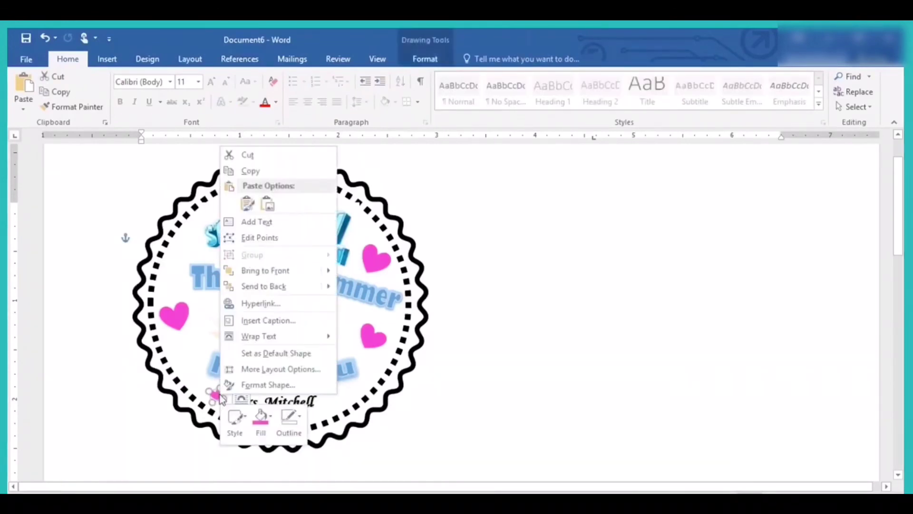
click(250, 170)
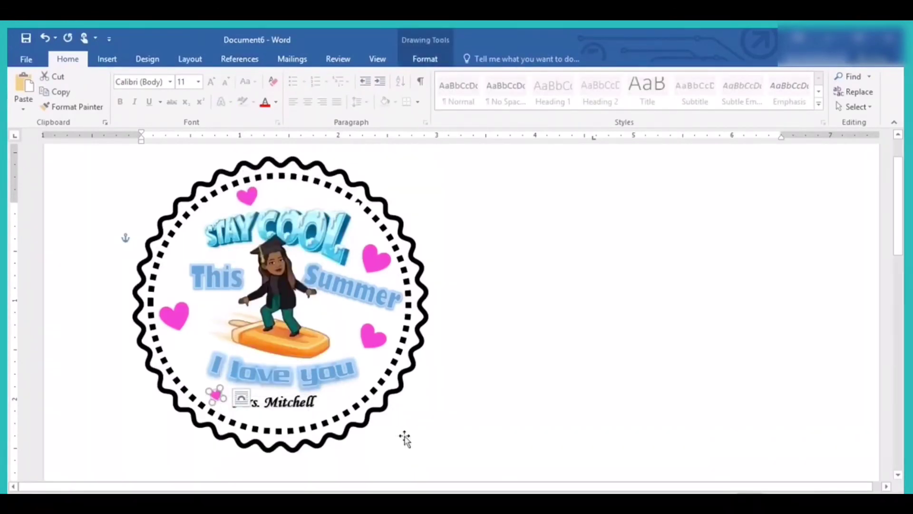
- Paste the small heart copy and position it to the right of the teacher's name
click(342, 393)
right_click(342, 394)
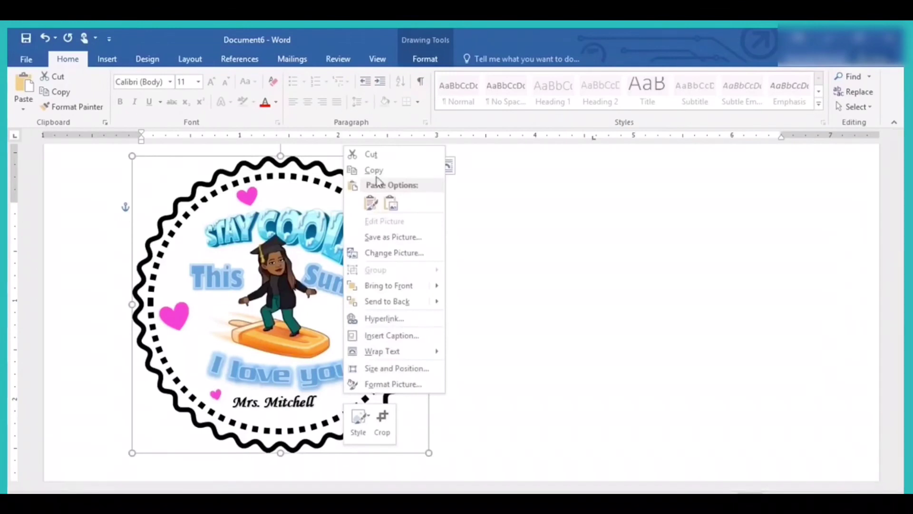
click(371, 203)
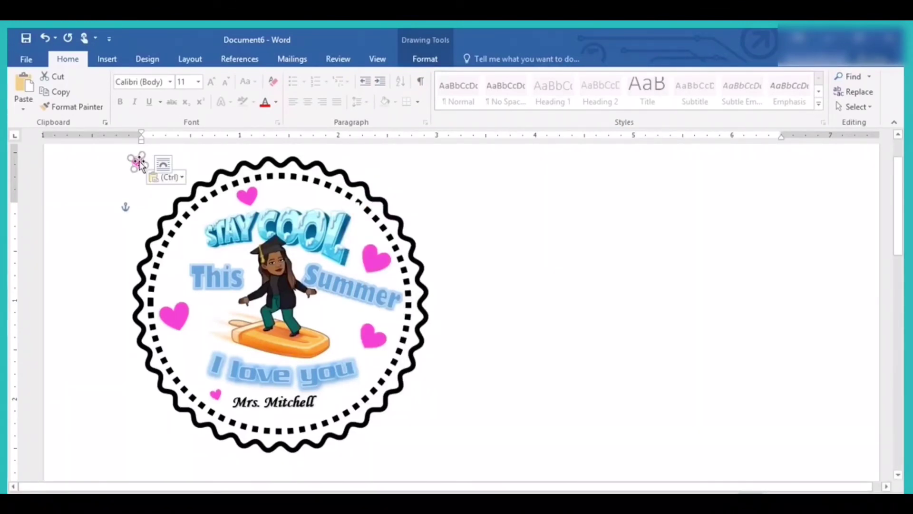
drag(139, 164, 338, 395)
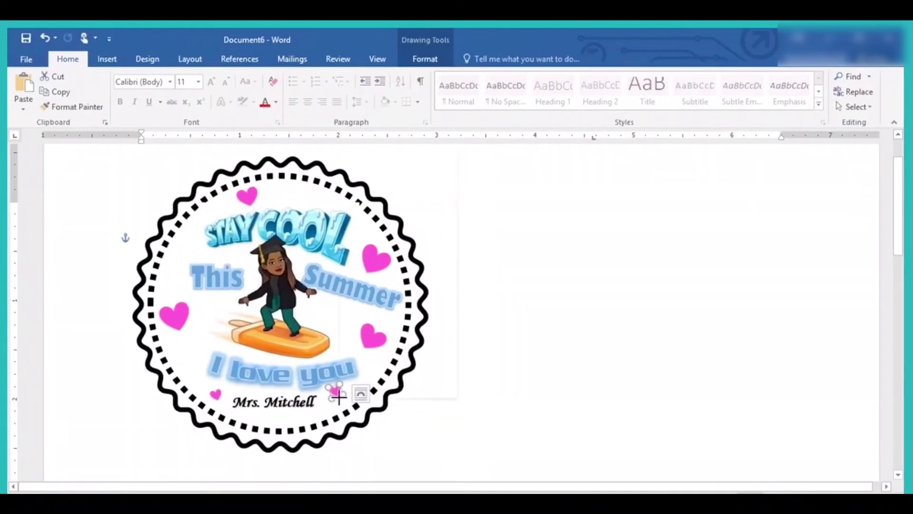
right_click(339, 397)
click(507, 404)
click(513, 388)
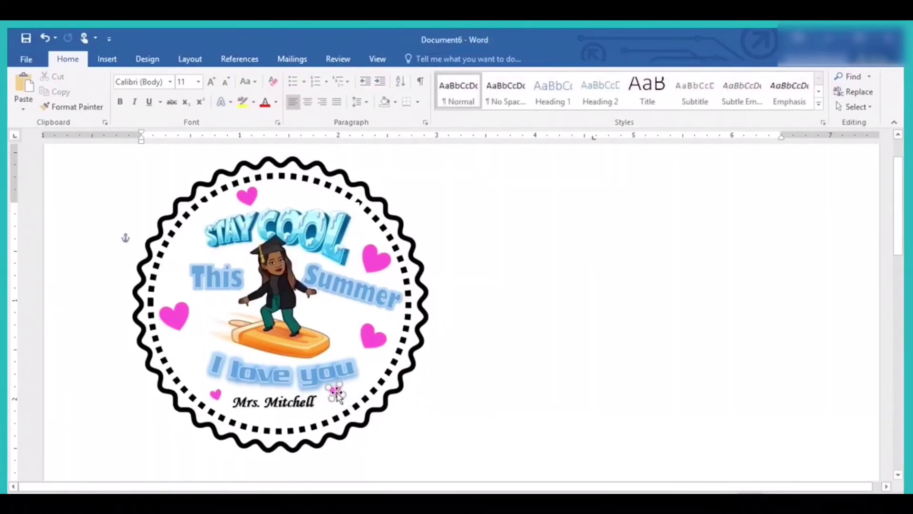
click(337, 394)
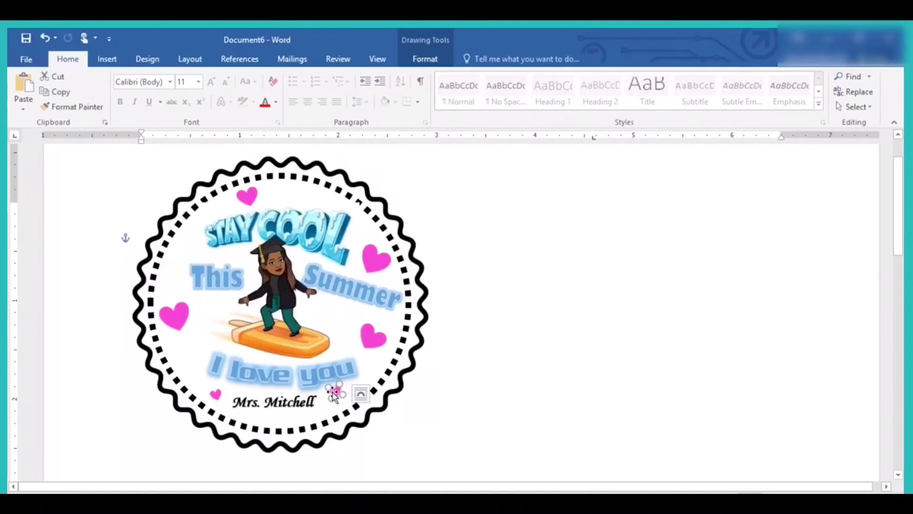